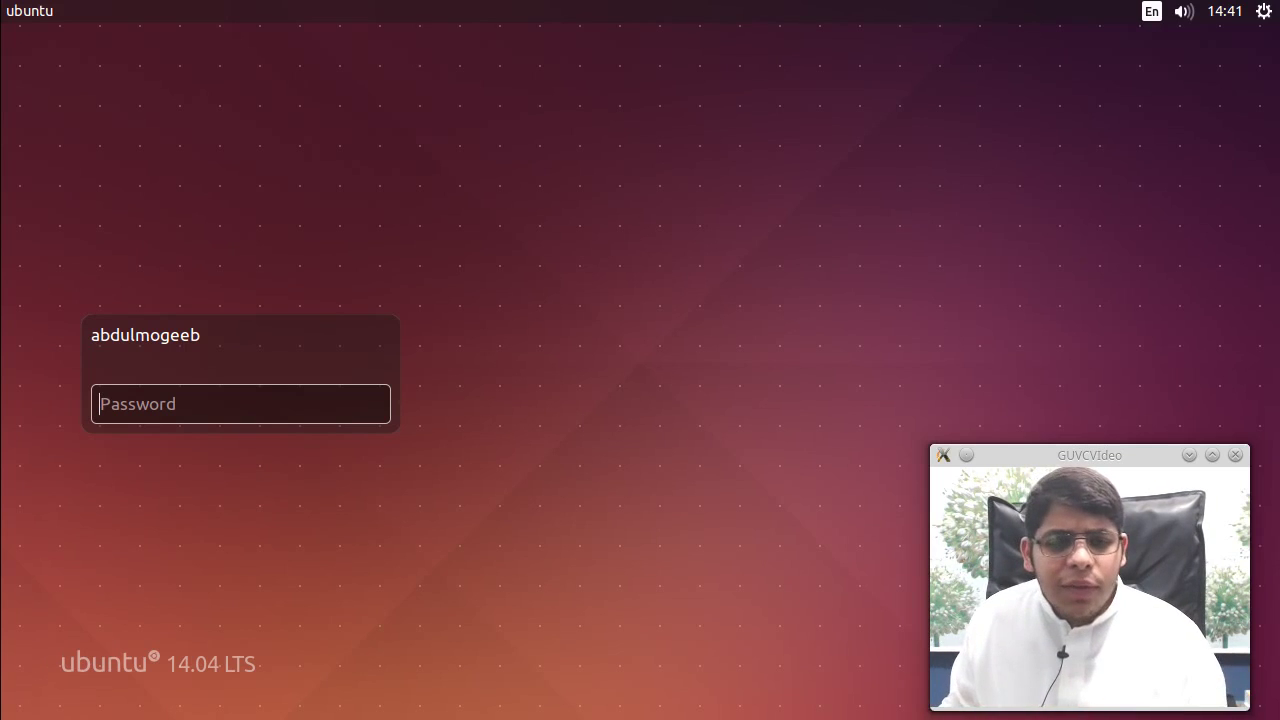
# - Log in to the Ubuntu desktop by entering the account password
pyautogui.click(229, 403)
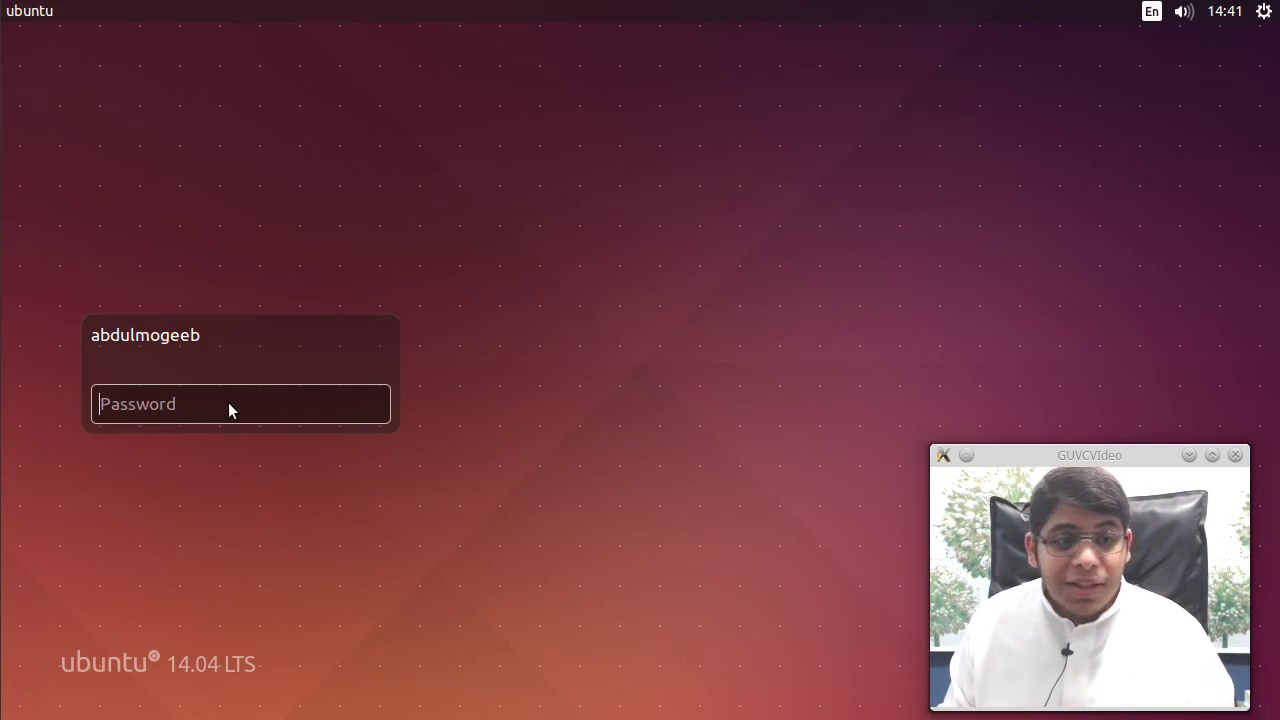
pyautogui.write('*****')
pyautogui.press('Return')
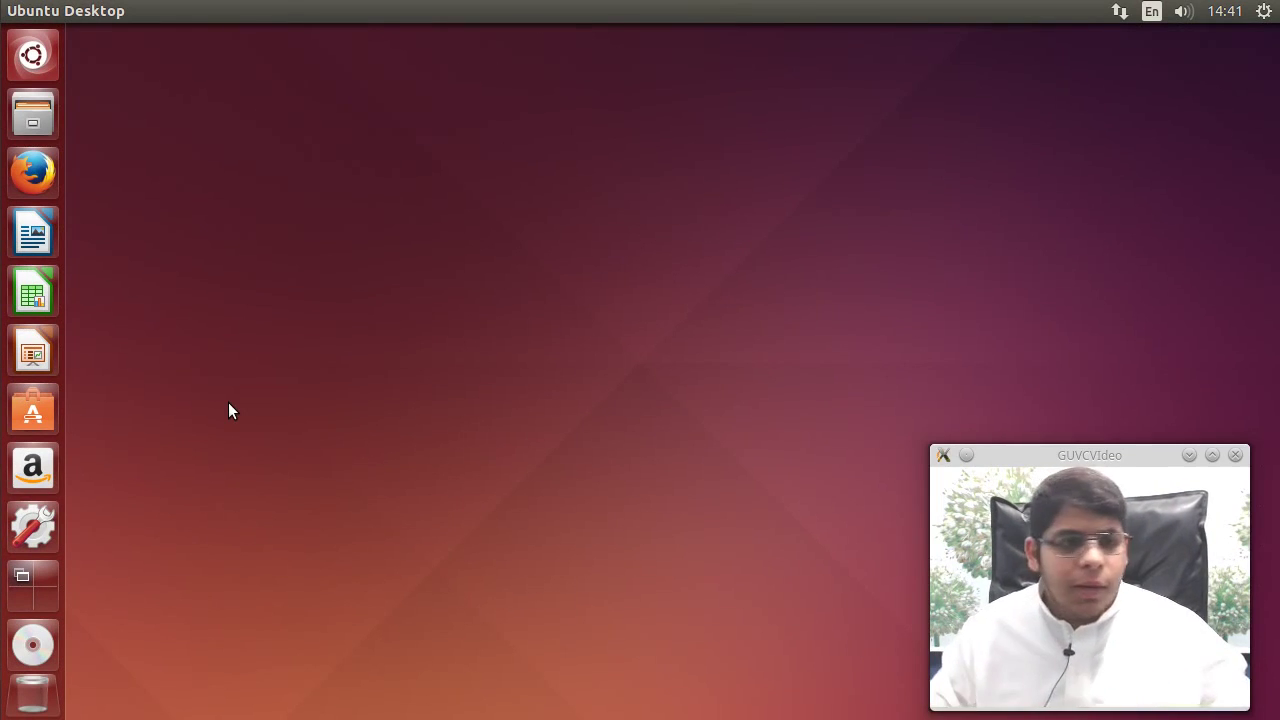
# - Open Ubuntu Software Center, search for "vlc" and select the VLC media player entry
pyautogui.click(38, 418)
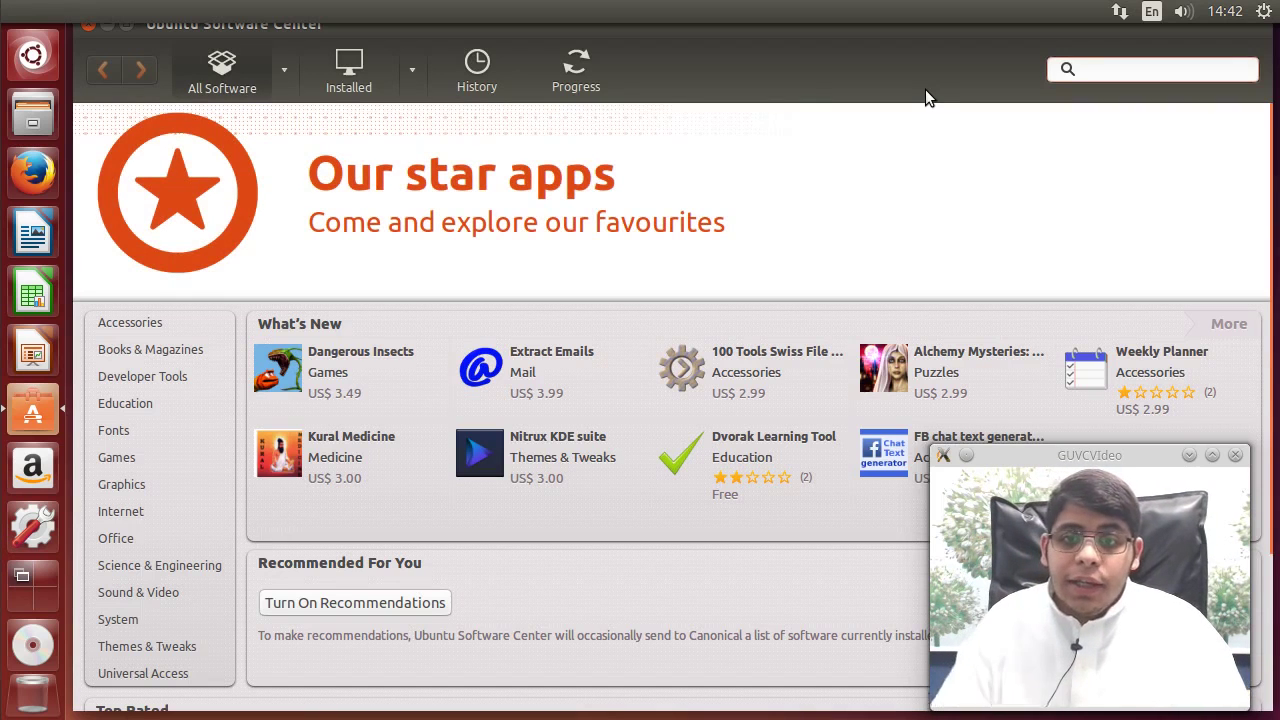
pyautogui.write('vlc')
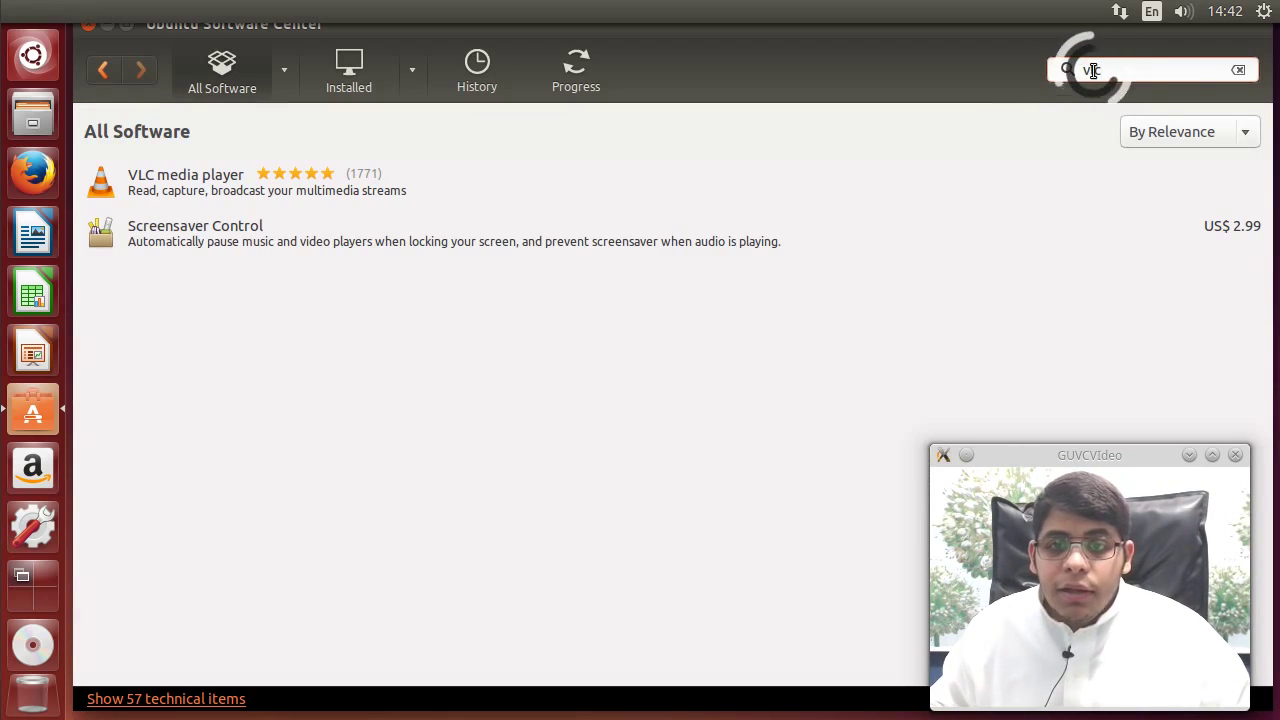
pyautogui.click(430, 187)
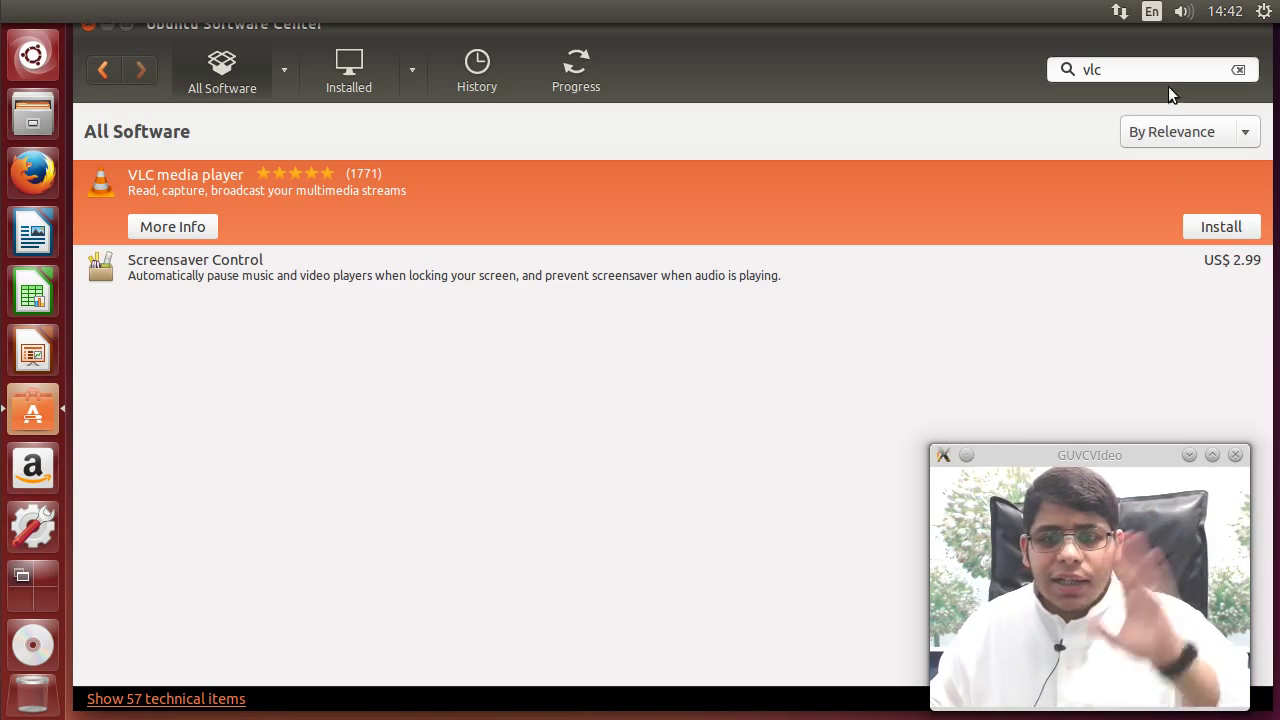
# - Search for "synaptic" and install Synaptic Package Manager, authenticating with the account password
pyautogui.click(1238, 69)
pyautogui.write('synaptics')
pyautogui.press('BackSpace')
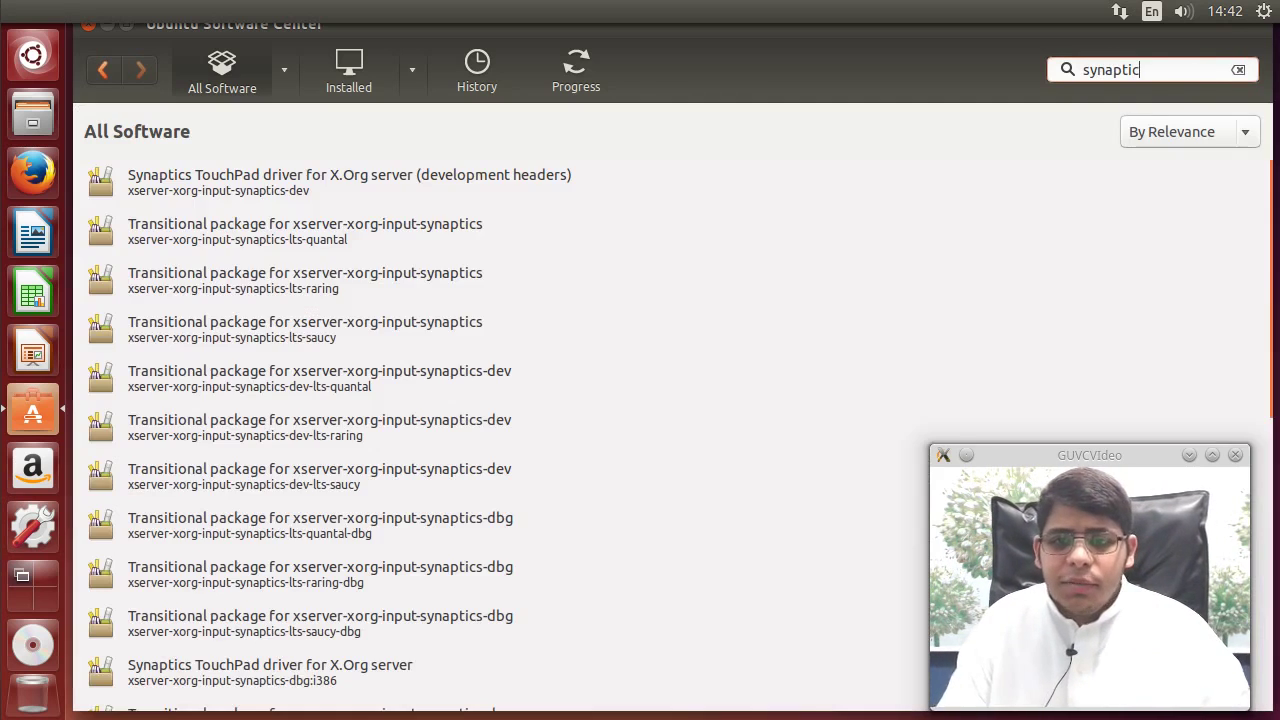
pyautogui.click(863, 194)
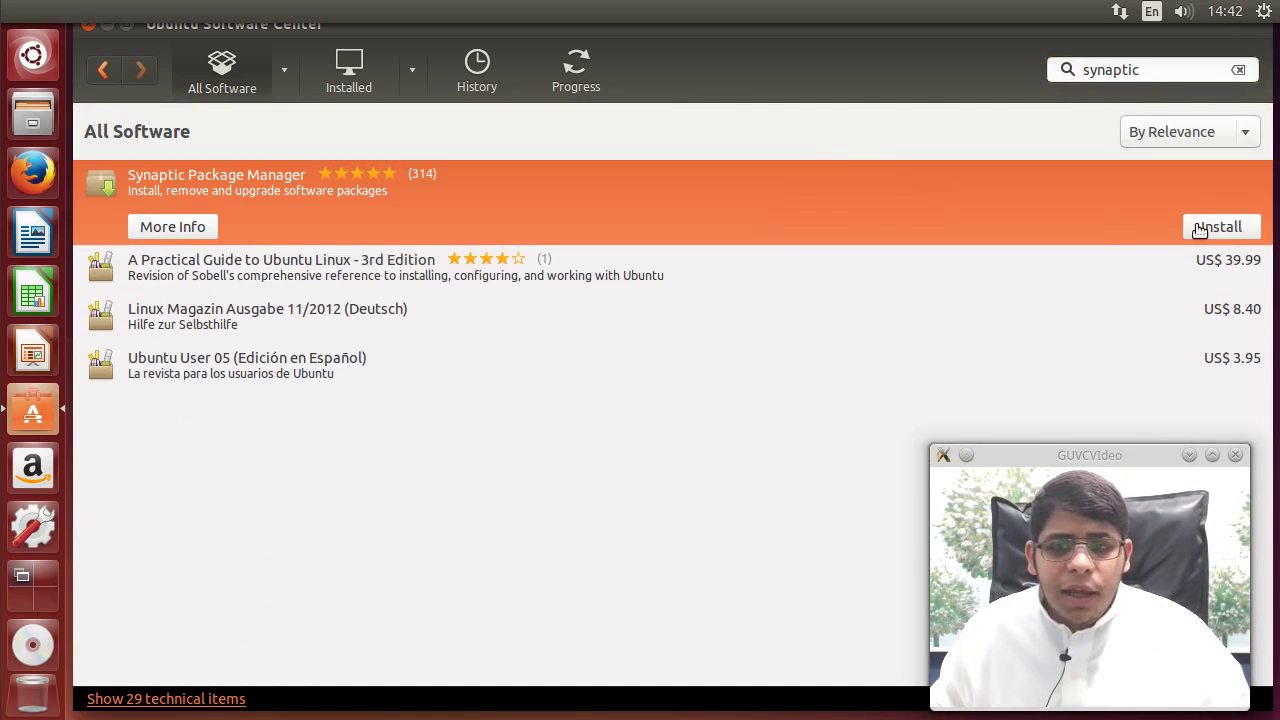
pyautogui.click(1200, 230)
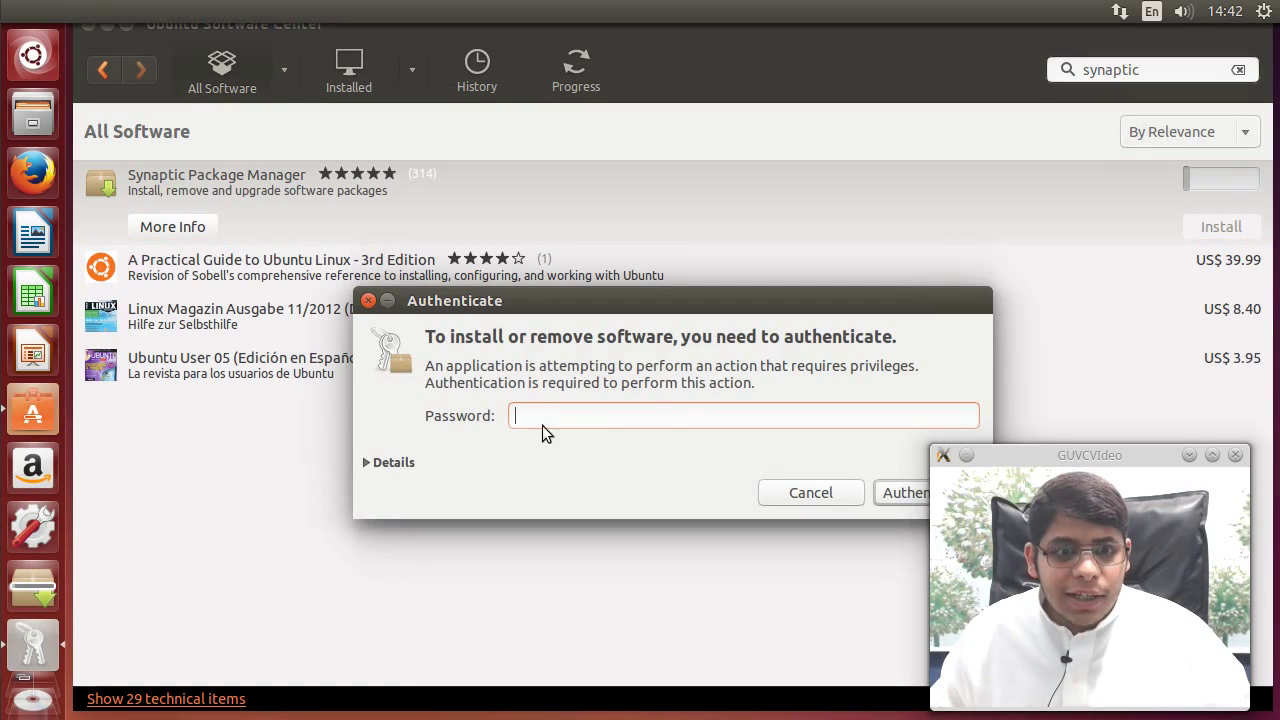
pyautogui.write('******')
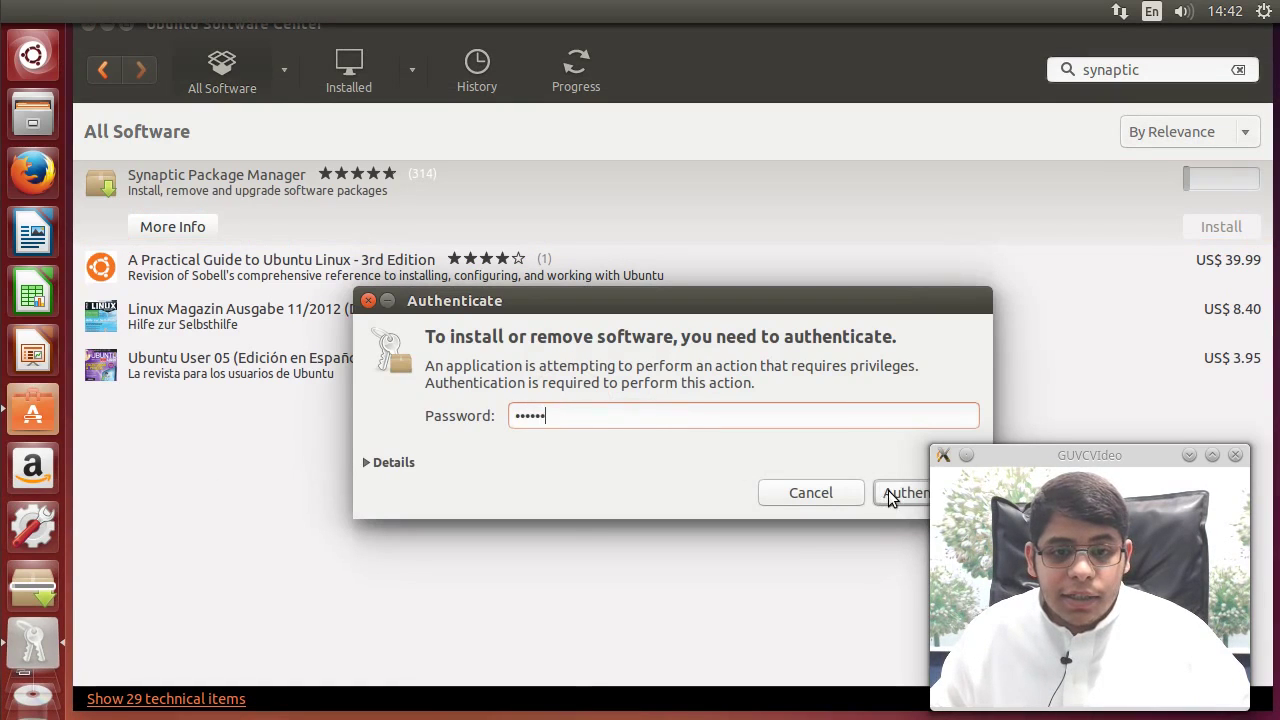
pyautogui.click(888, 494)
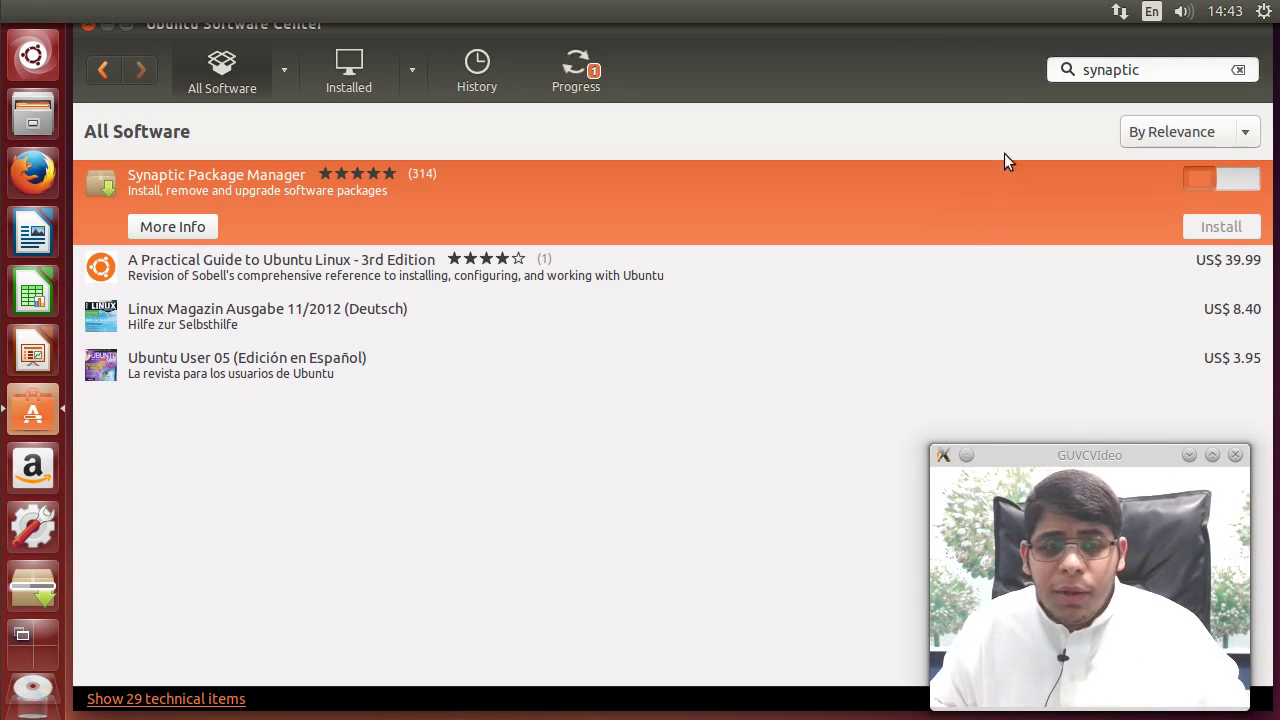
# - Search the software catalogue for "vlc" again and view the progress of the running installation
pyautogui.click(1105, 72)
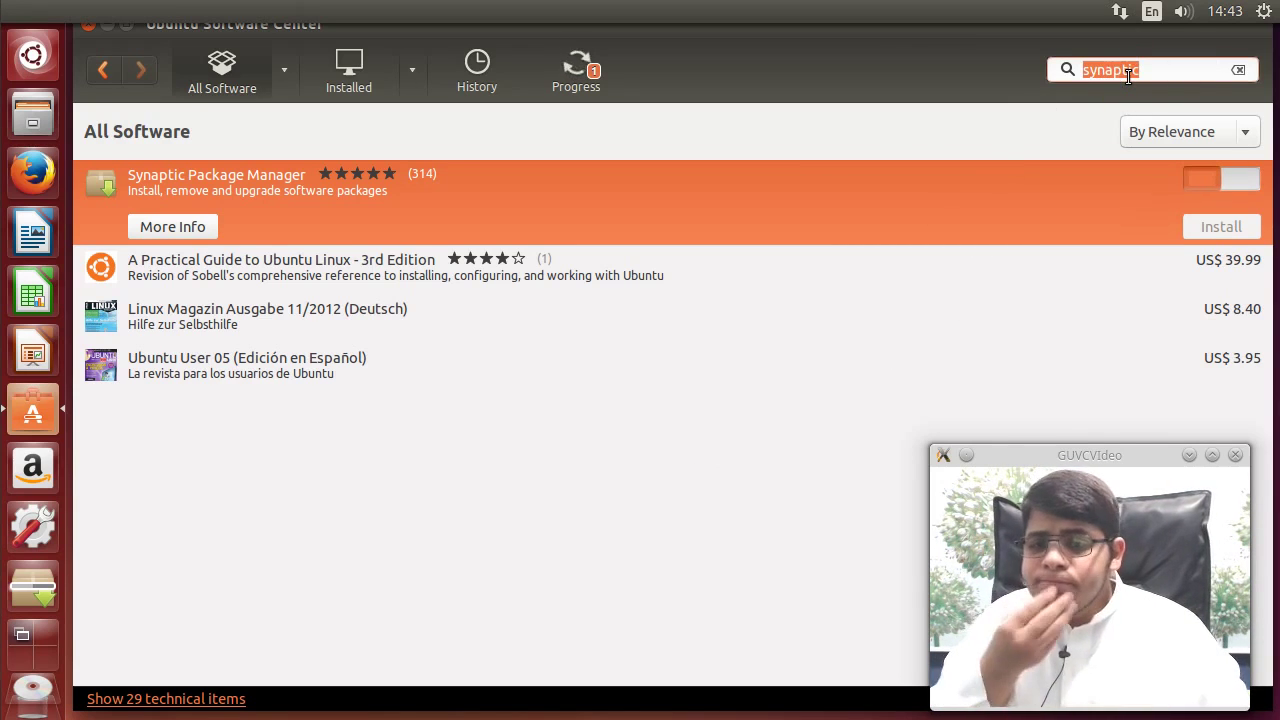
pyautogui.write('vlc')
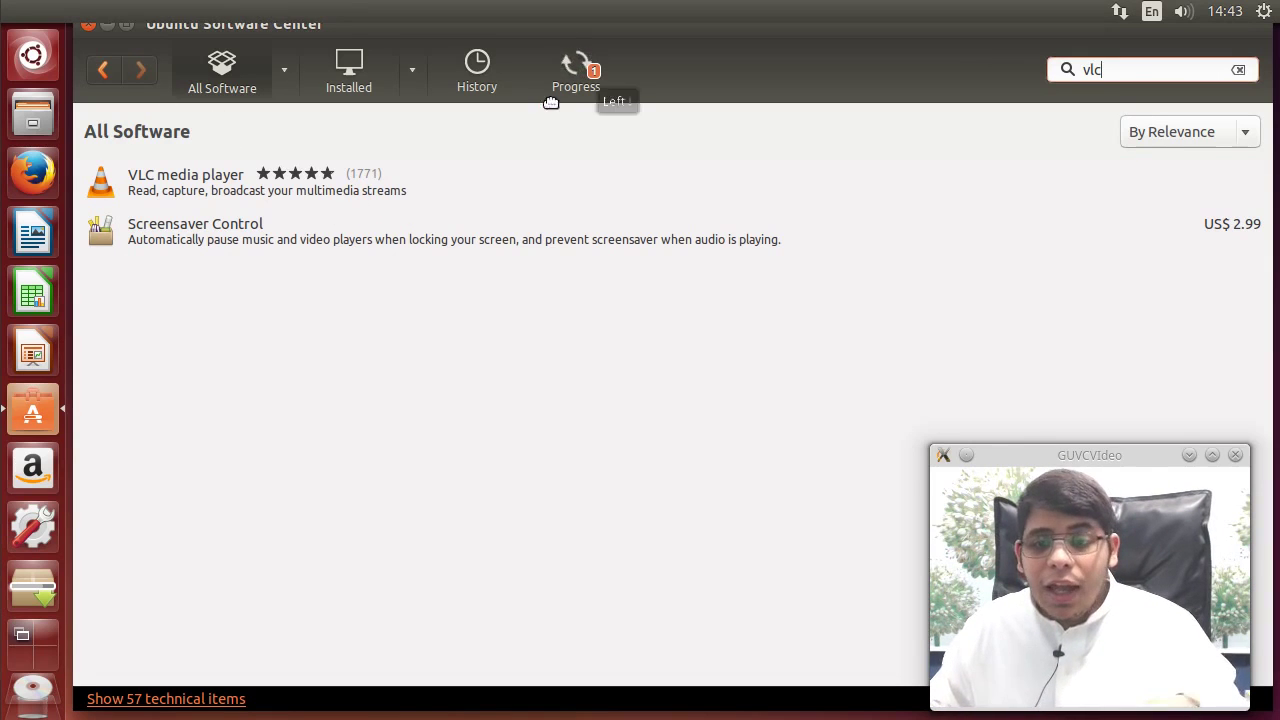
pyautogui.click(566, 72)
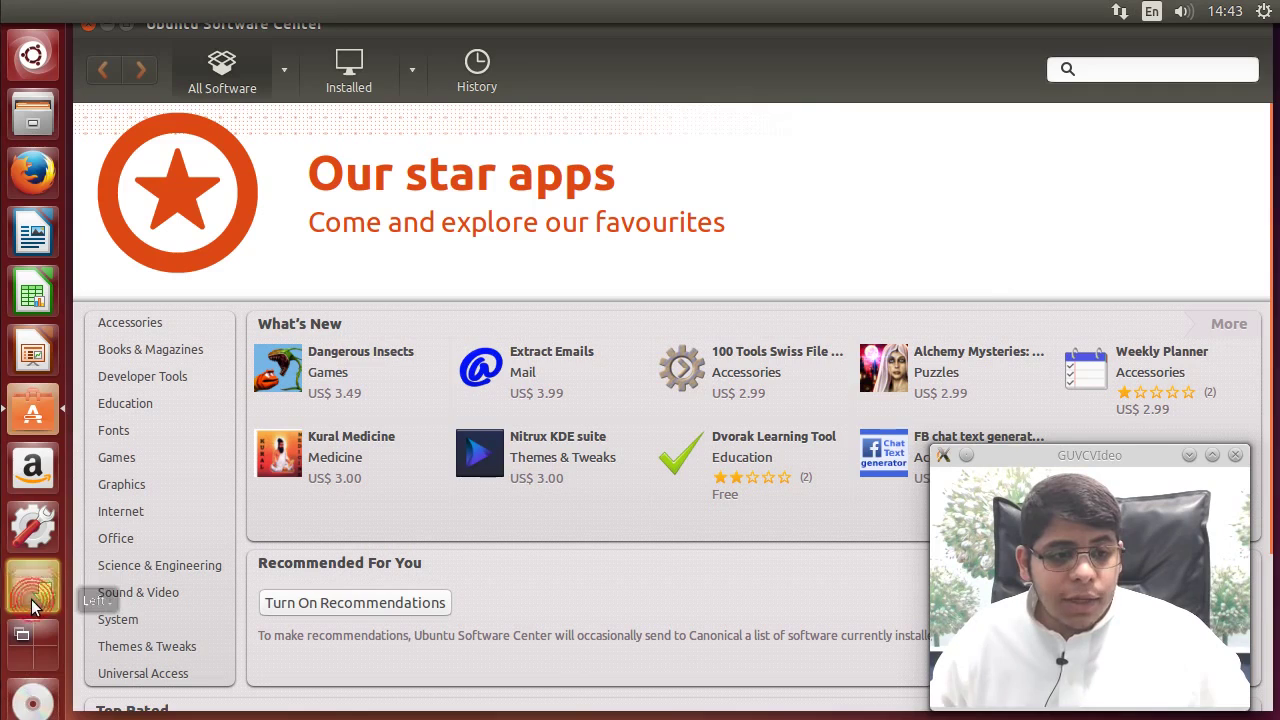
# - Launch Synaptic Package Manager, authenticate with the account password and dismiss the Quick Introduction
pyautogui.click(33, 588)
pyautogui.write('******')
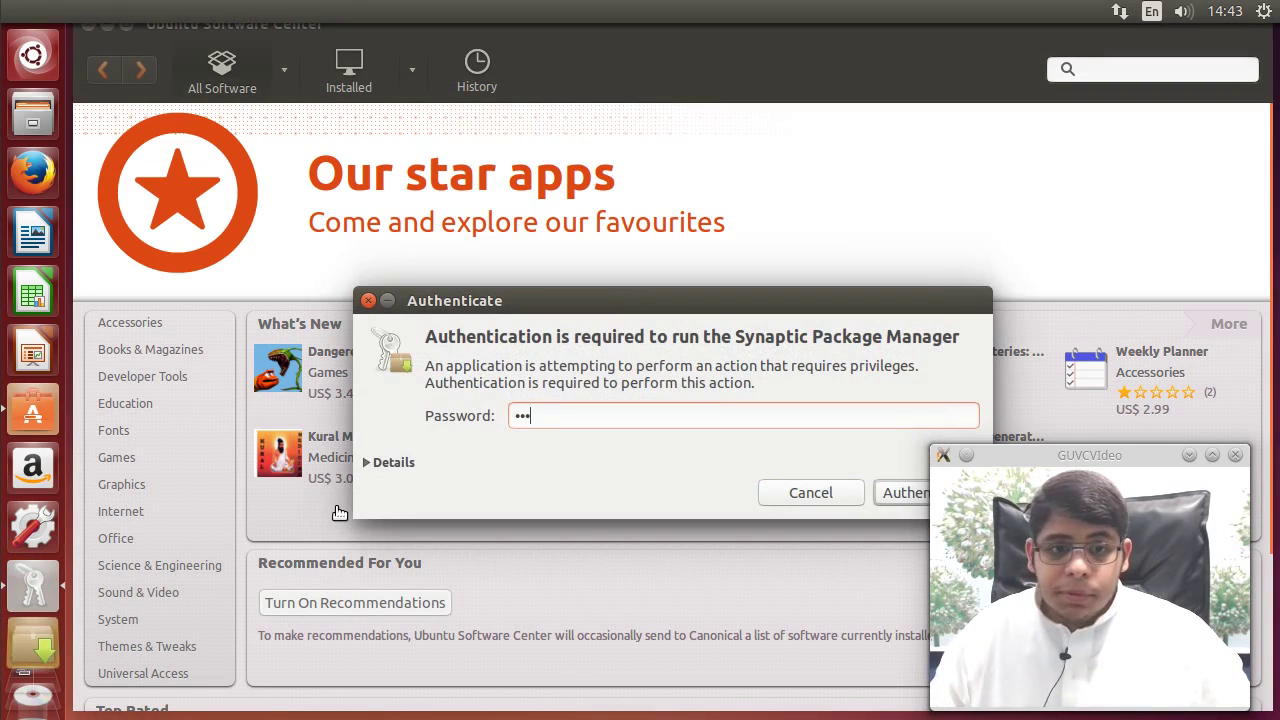
pyautogui.press('Return')
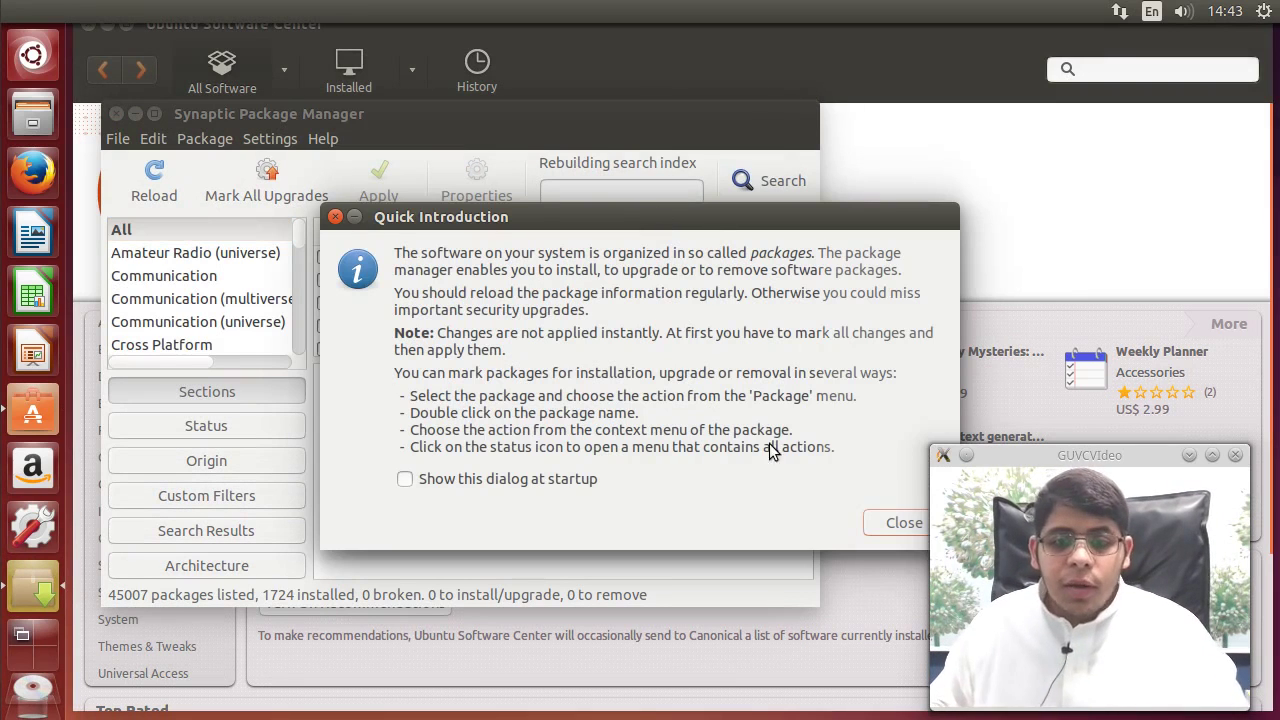
pyautogui.click(880, 526)
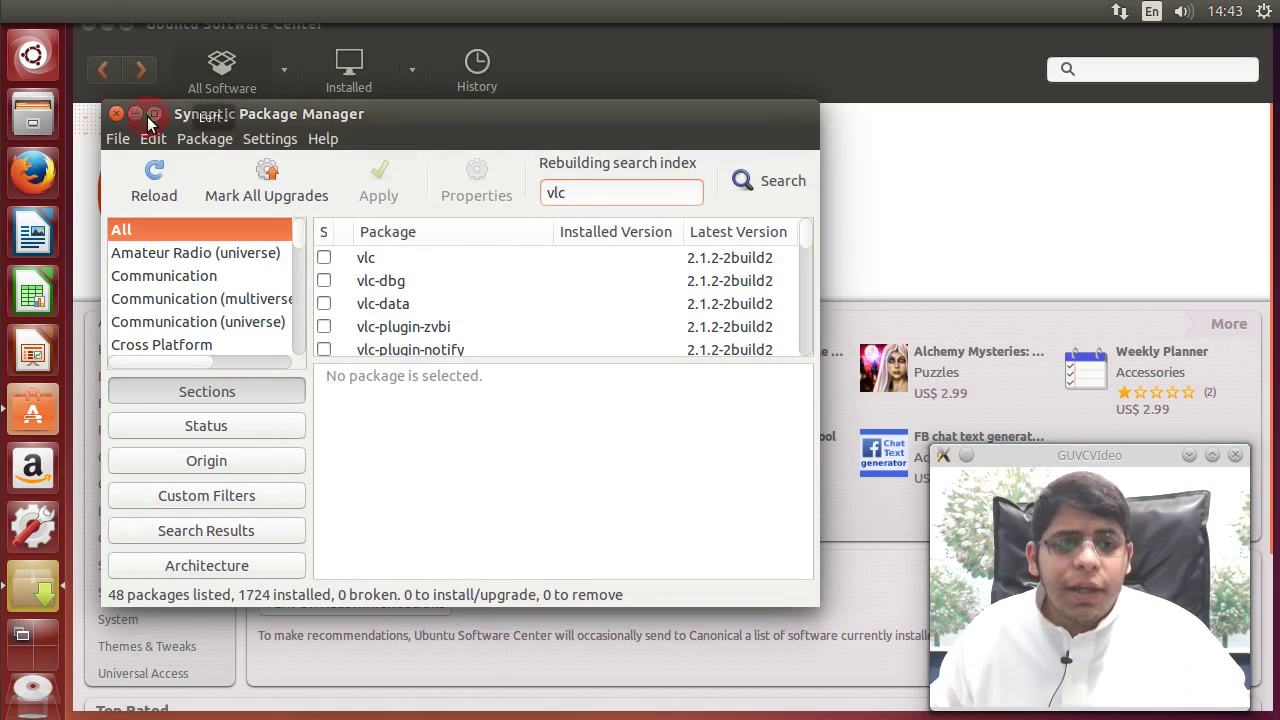
# - Maximize Synaptic, filter the packages by "vlc" and mark the vlc package for installation with its required additional changes
pyautogui.doubleClick(200, 112)
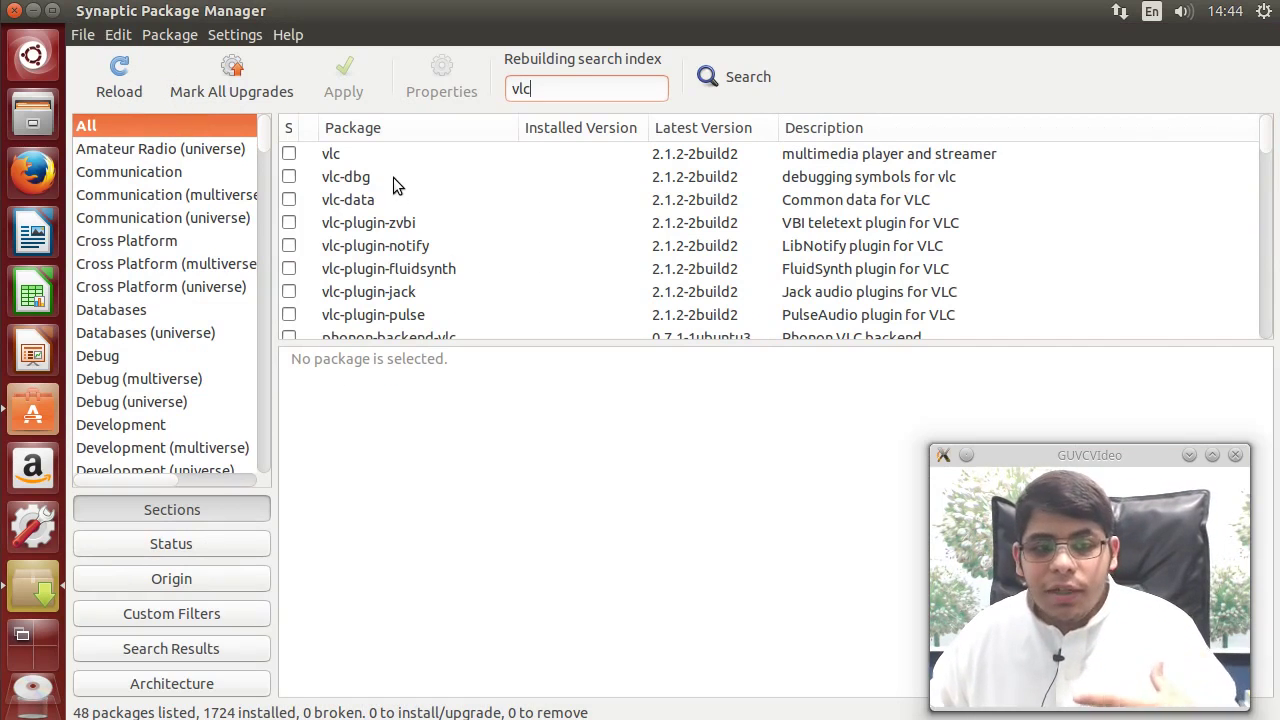
pyautogui.click(288, 154)
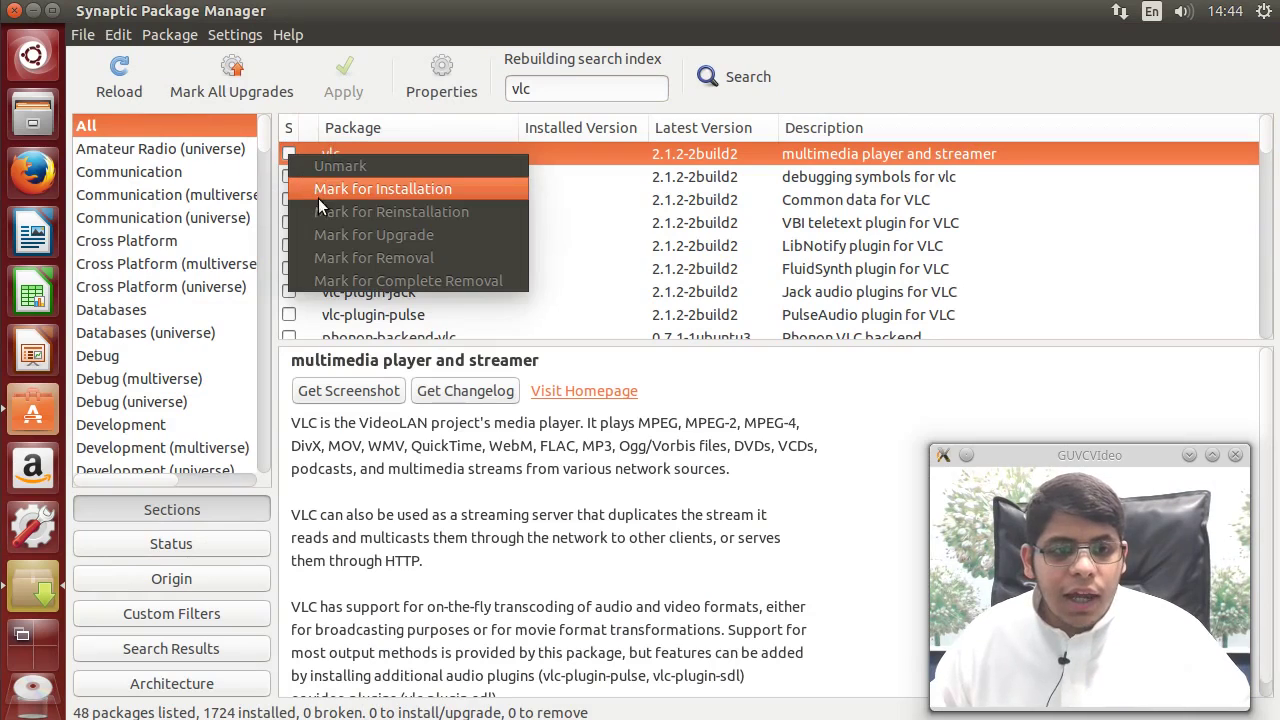
pyautogui.click(318, 192)
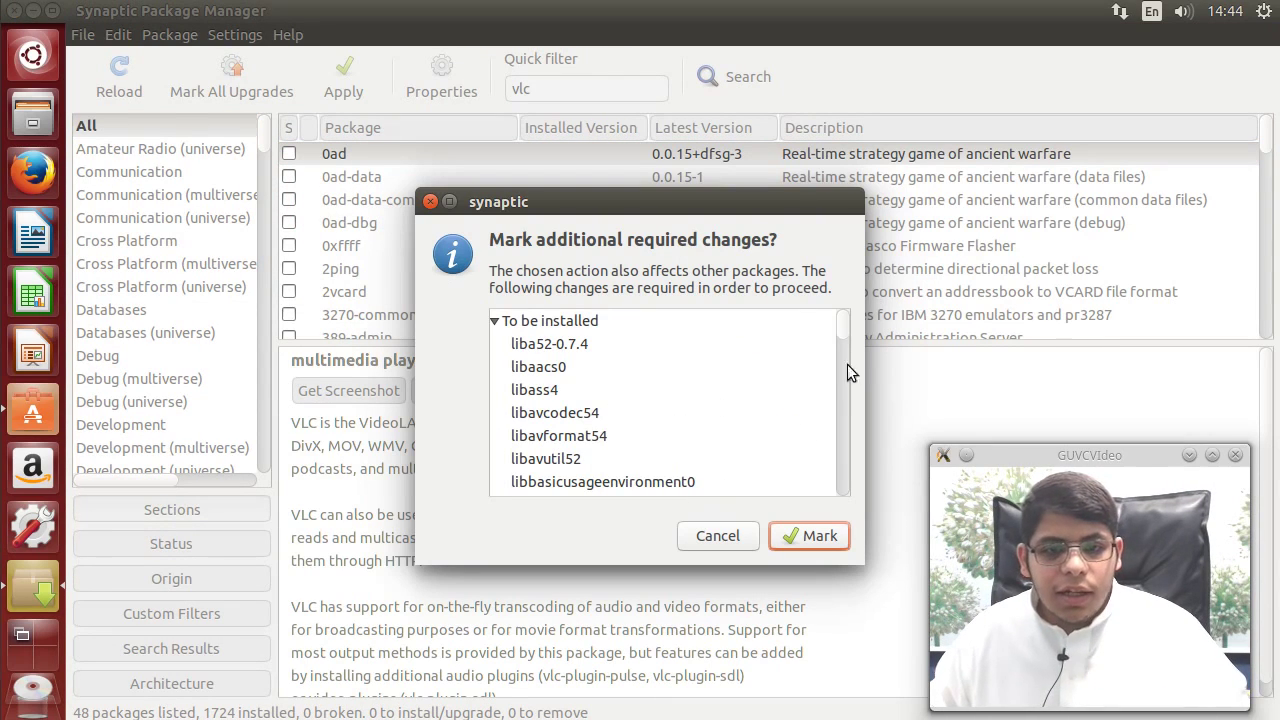
pyautogui.scroll(-10, 840, 420)
pyautogui.click(809, 536)
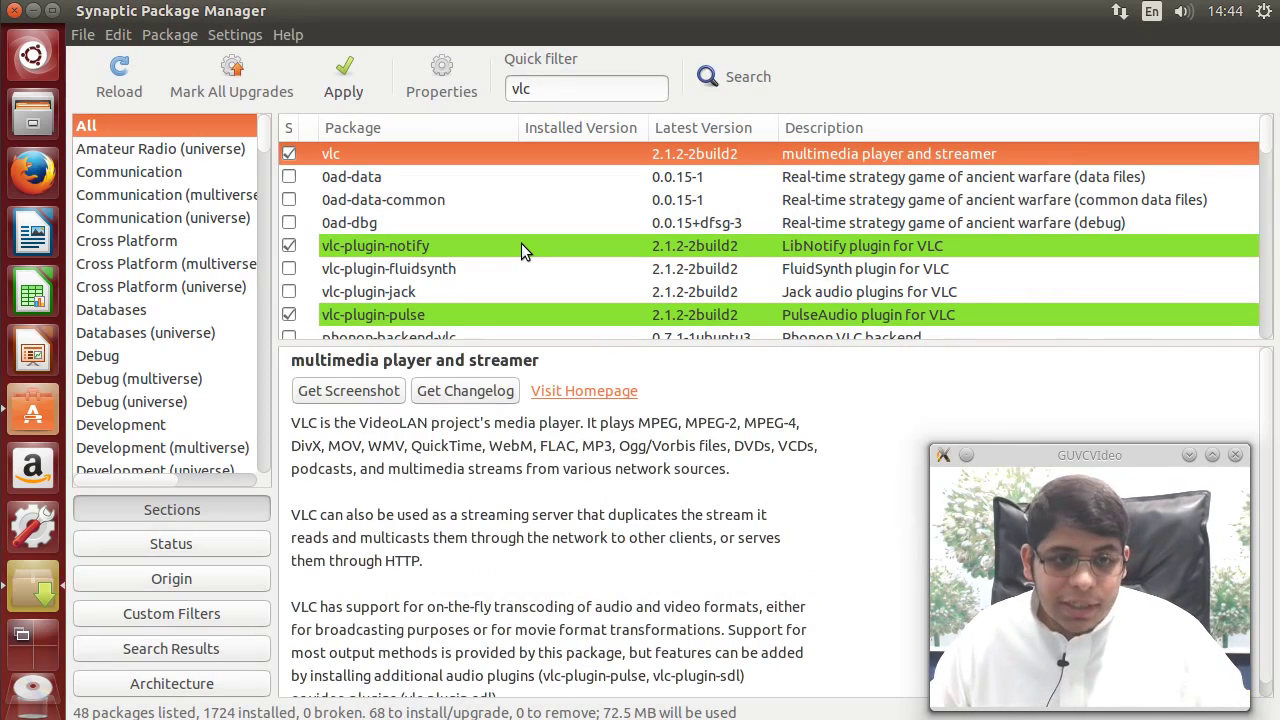
# - Review the vlc-plugin-jack and vlc-plugin-fluidsynth descriptions and quit Synaptic, discarding the marked changes
pyautogui.click(412, 292)
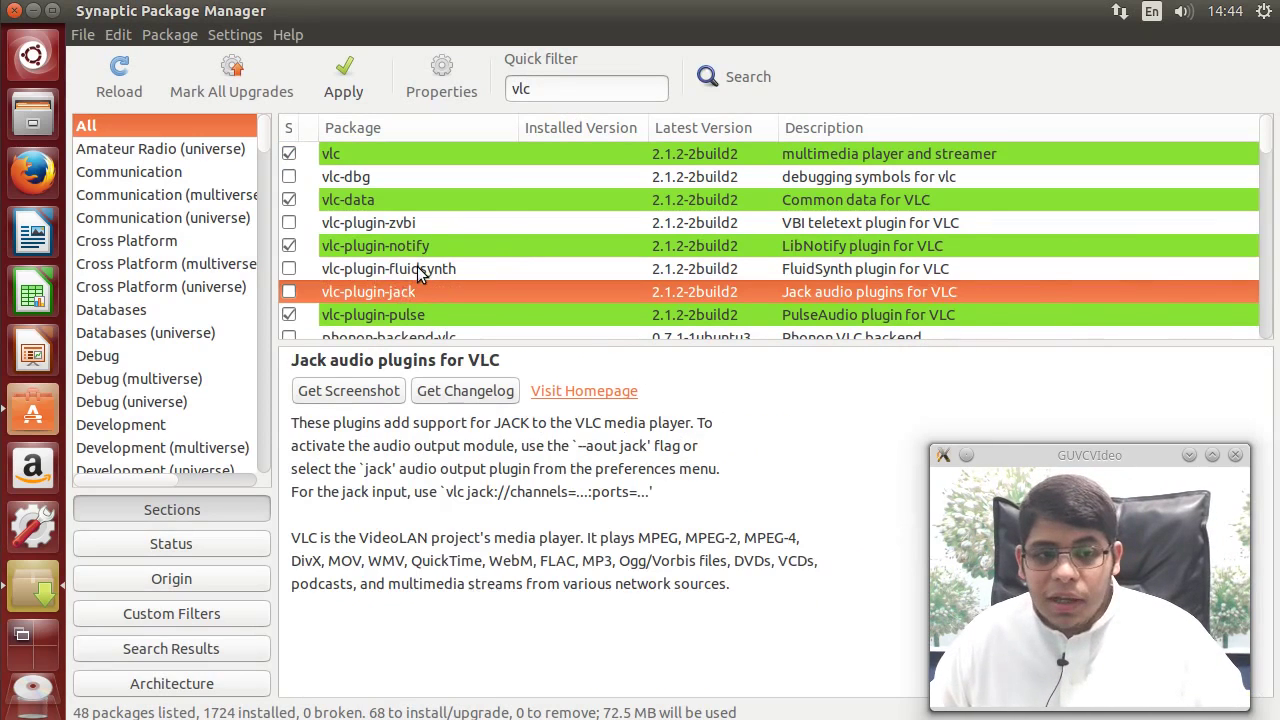
pyautogui.click(418, 270)
pyautogui.scroll(-2, 418, 276)
pyautogui.scroll(2, 418, 276)
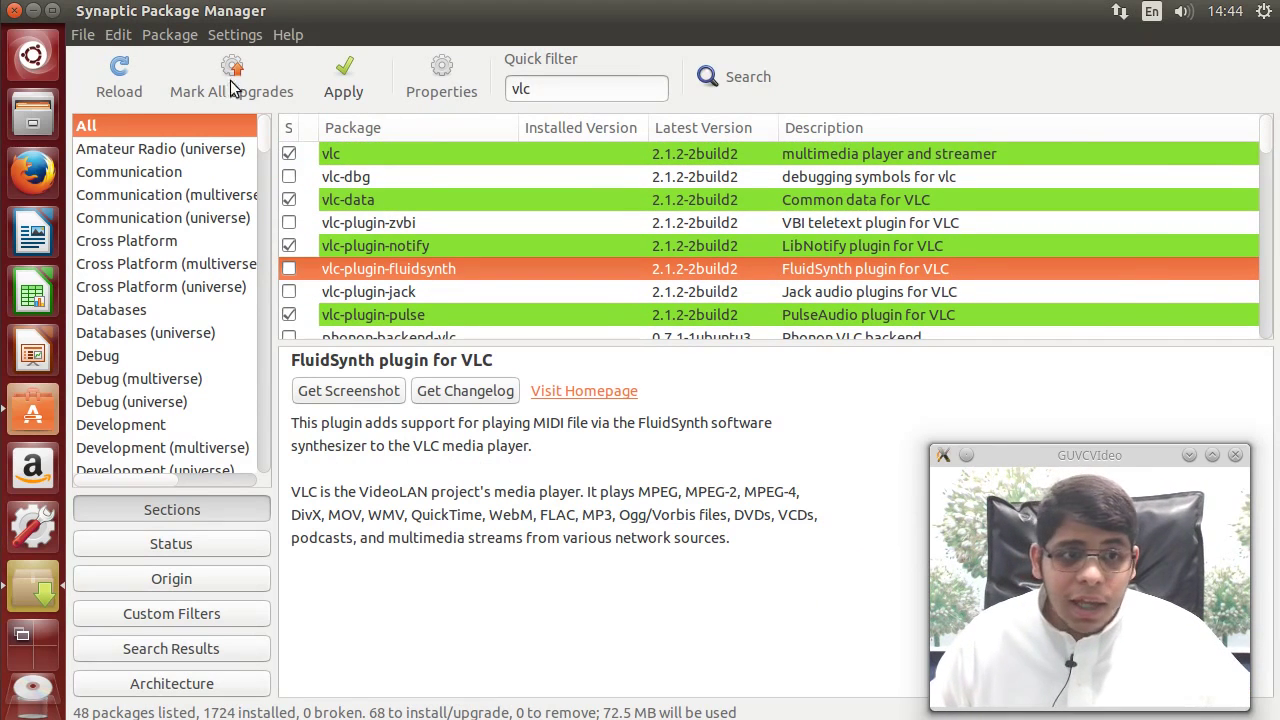
pyautogui.click(14, 10)
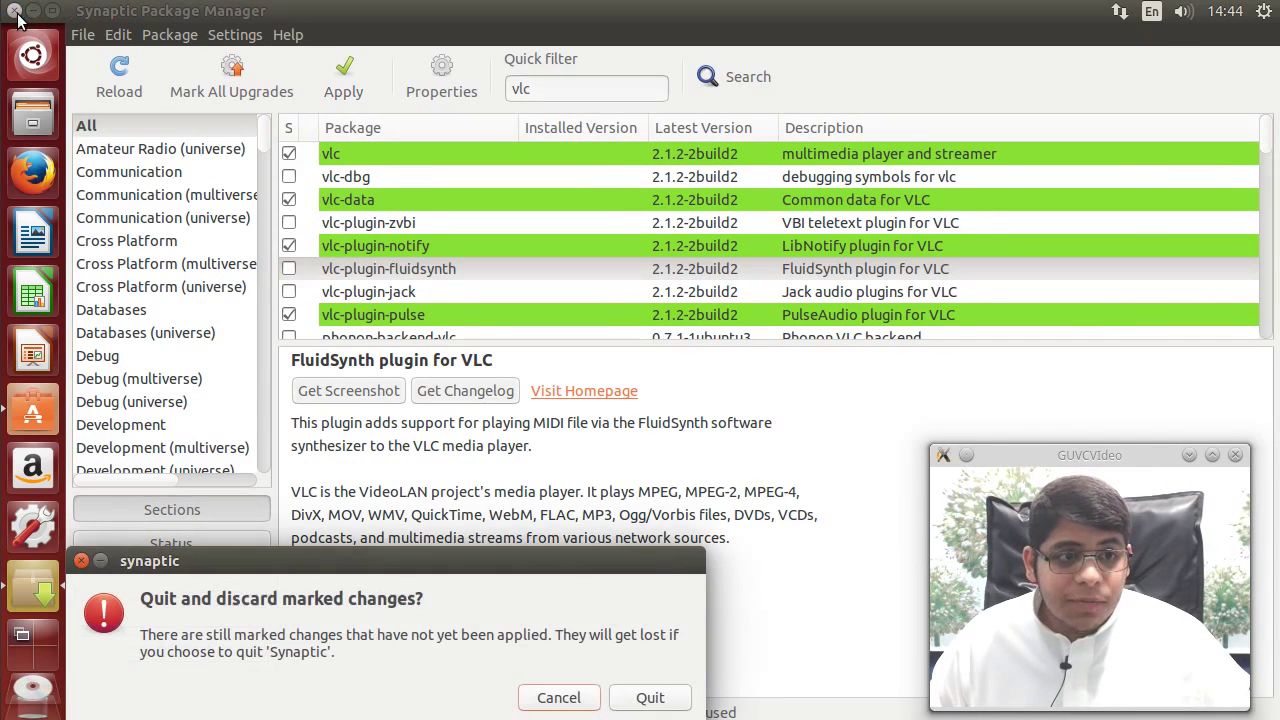
pyautogui.click(650, 697)
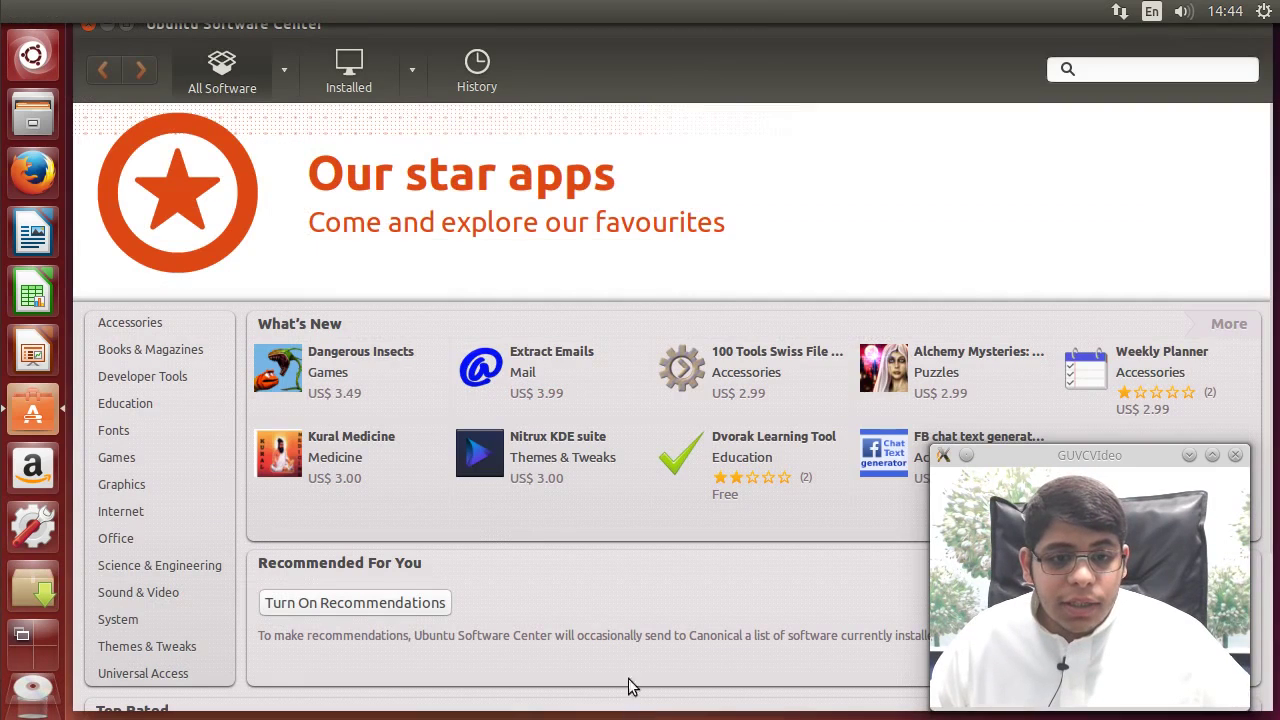
# - Search Ubuntu Software Center for "tomboy" and install Tomboy Notes
pyautogui.click(1166, 69)
pyautogui.write('tomboy')
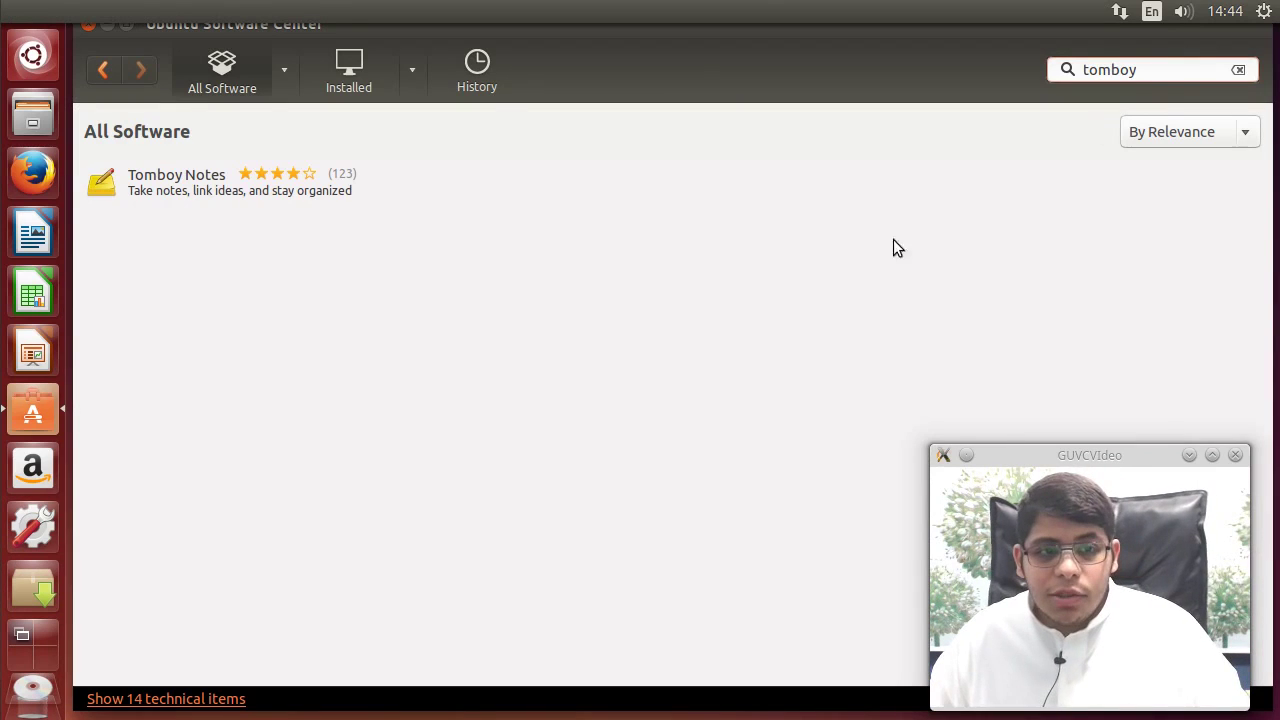
pyautogui.click(481, 198)
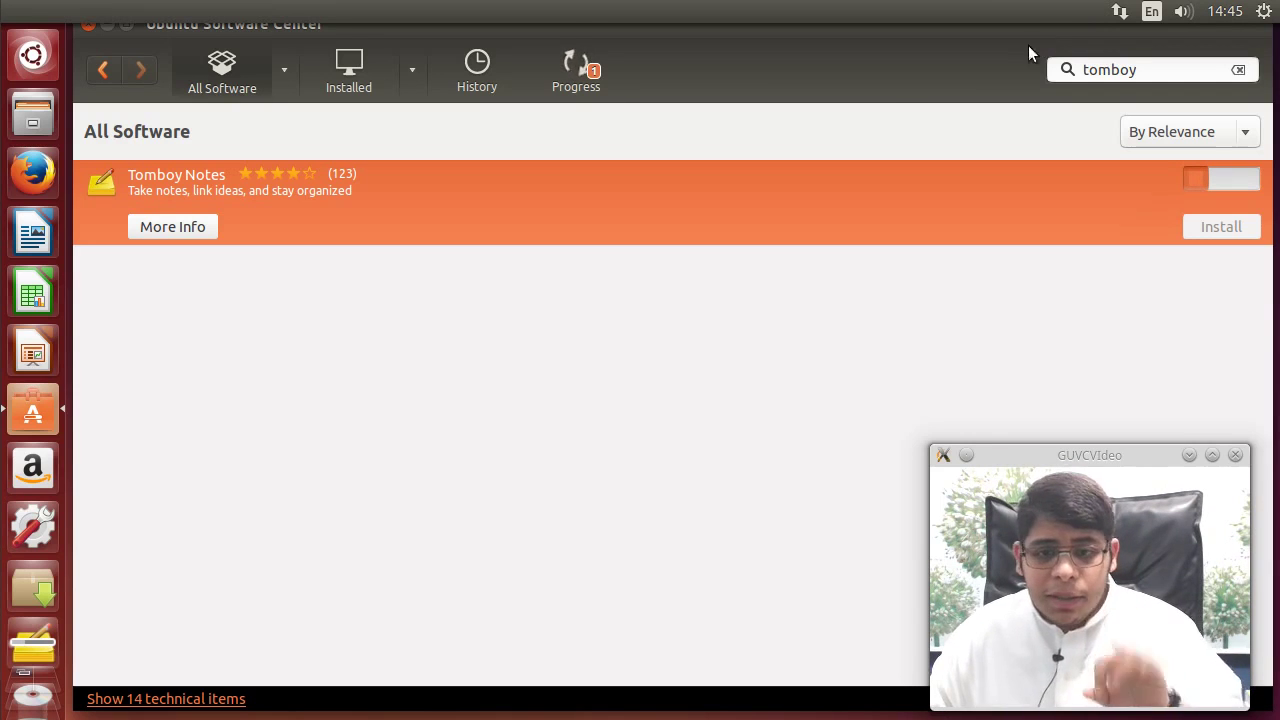
# - Find Additional Drivers by searching the computer for "driver", review the available proprietary drivers and close the Software & Updates window
pyautogui.click(47, 71)
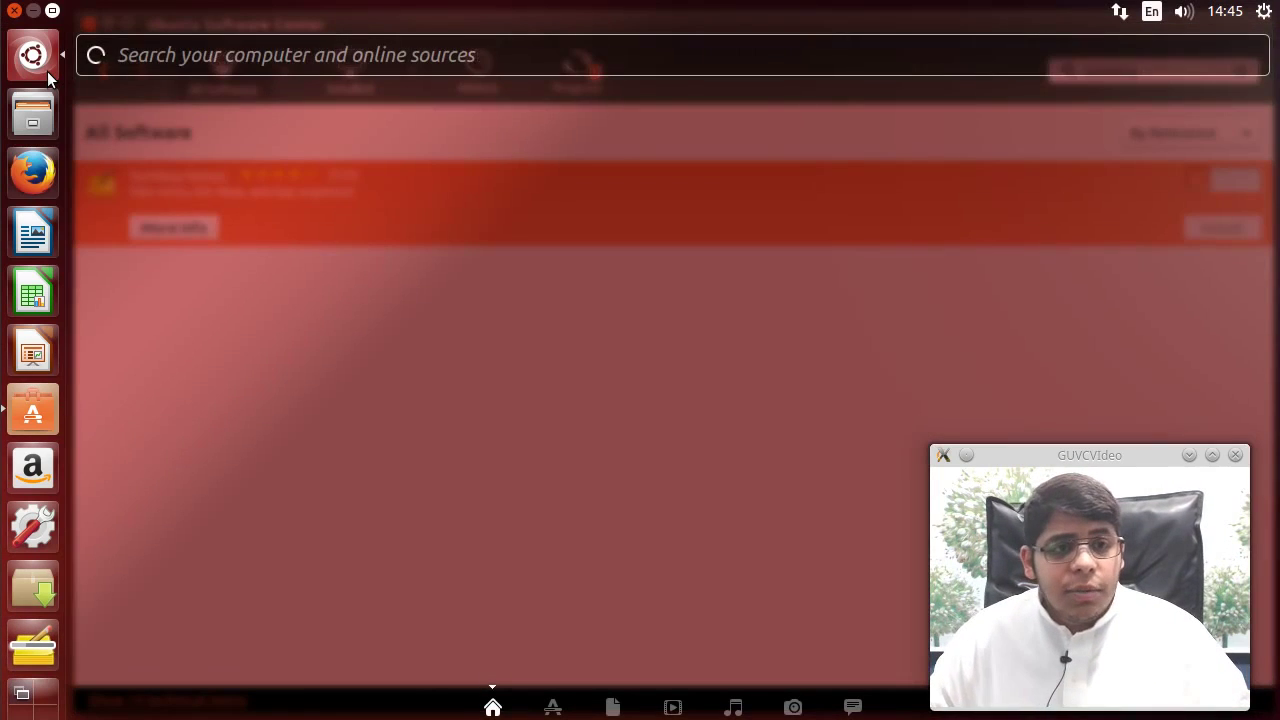
pyautogui.write('driver')
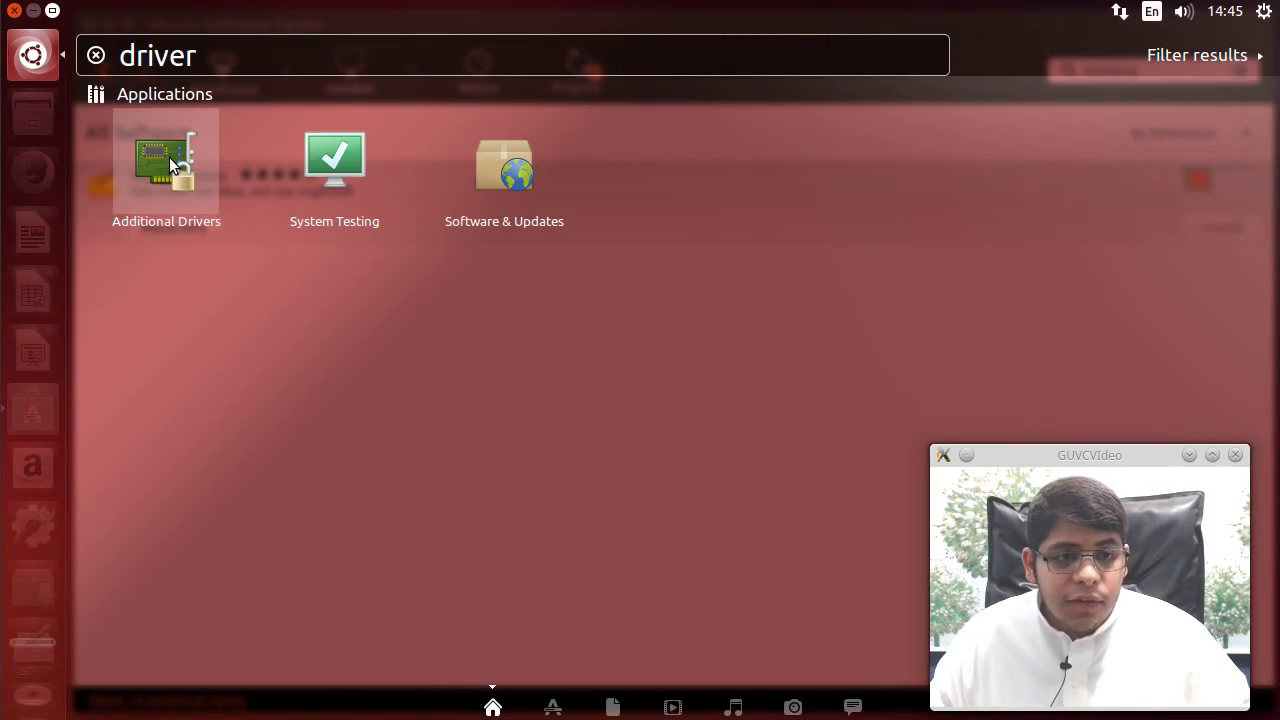
pyautogui.click(169, 157)
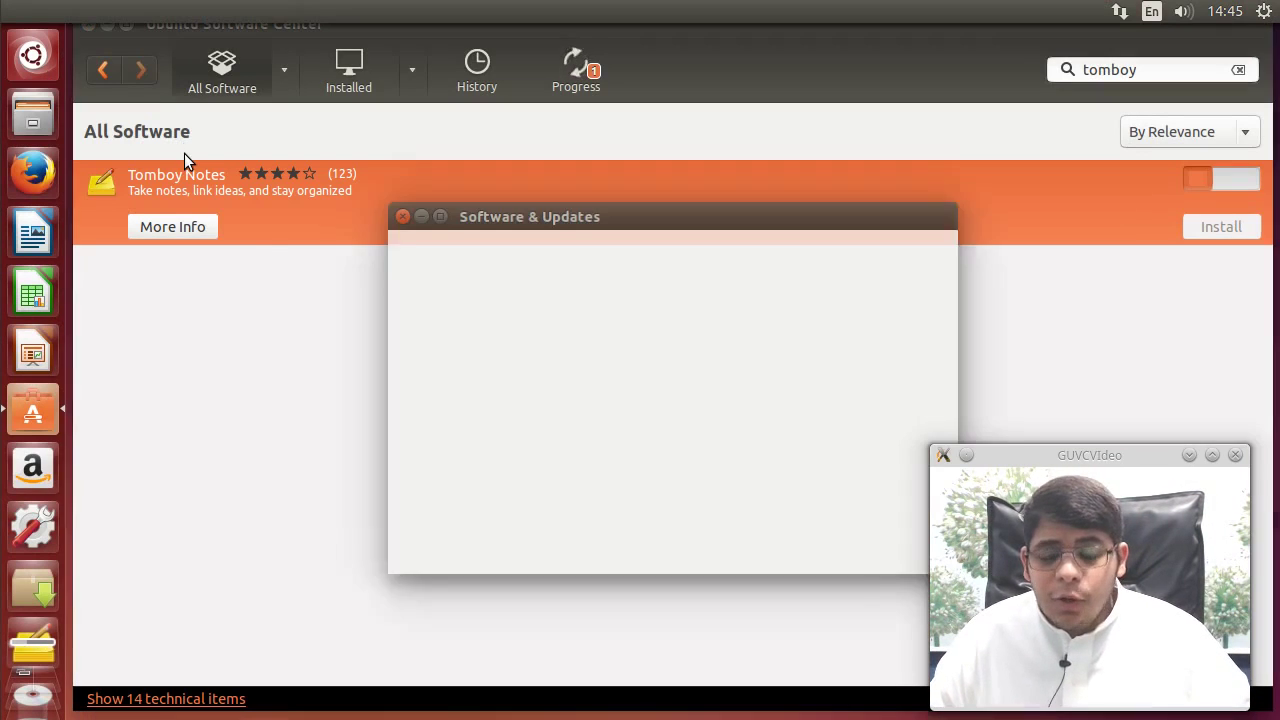
pyautogui.moveTo(608, 210); pyautogui.dragTo(400, 114)
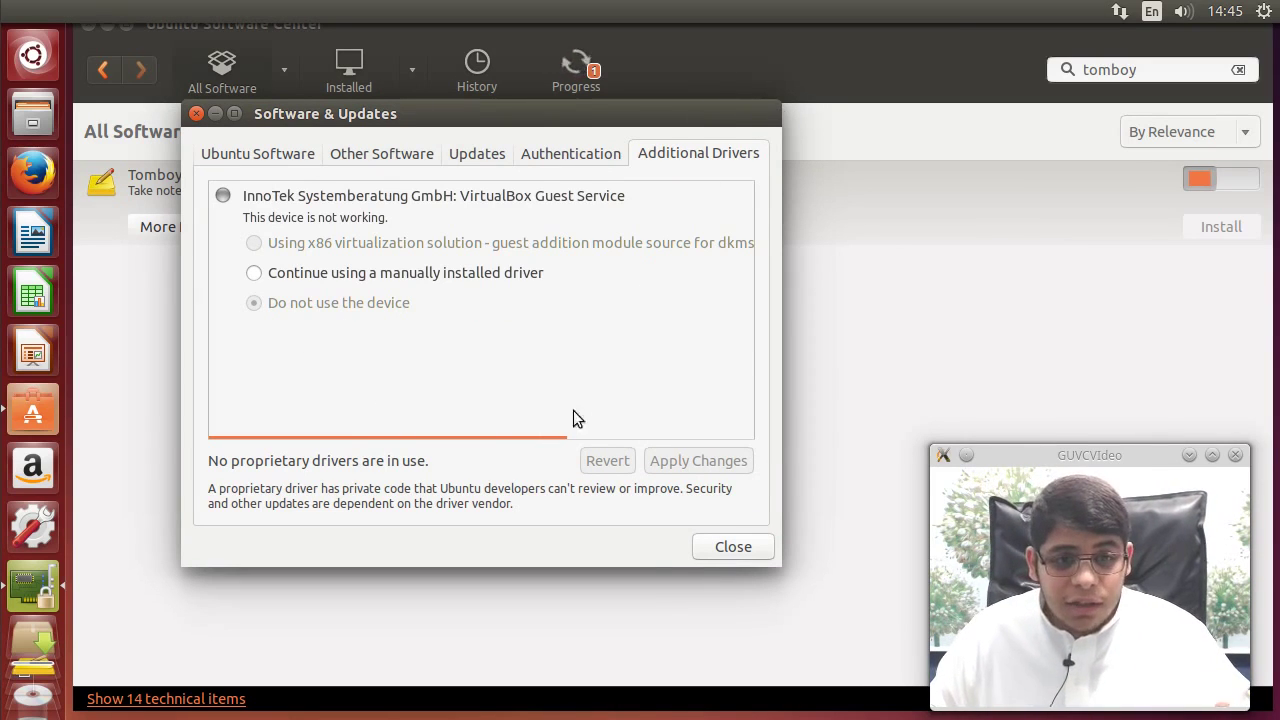
pyautogui.moveTo(564, 447)
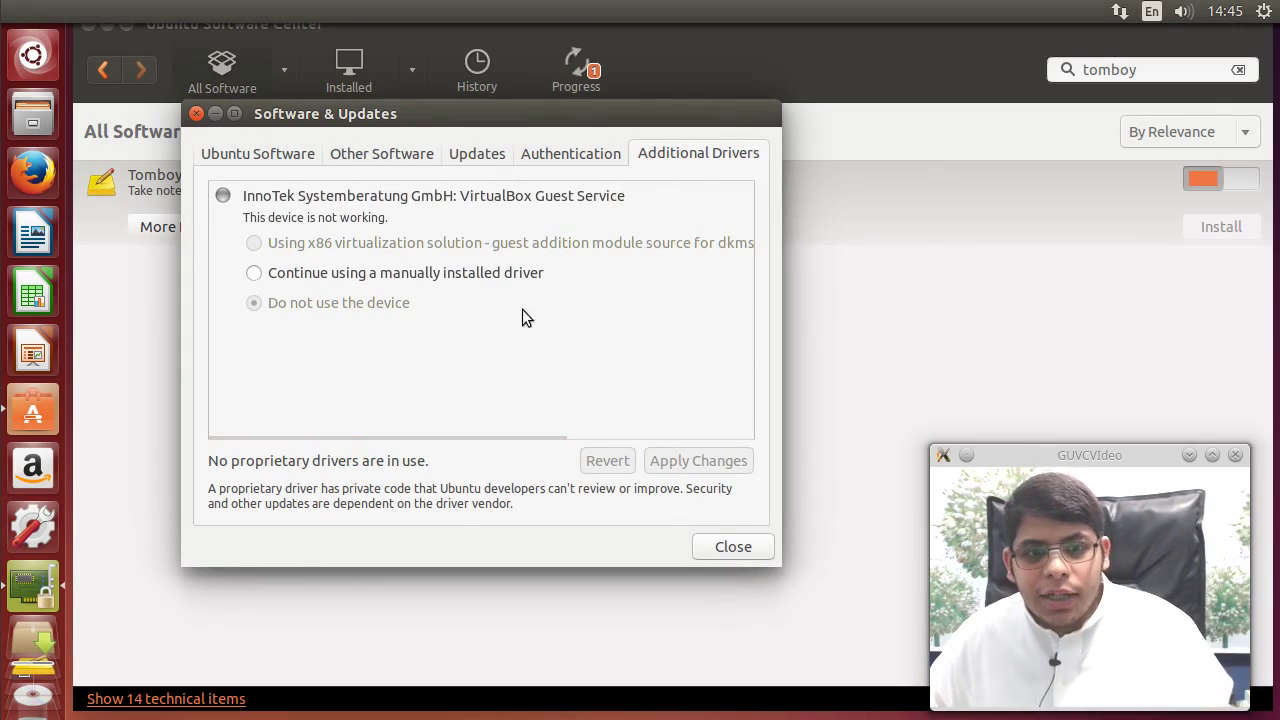
pyautogui.click(722, 546)
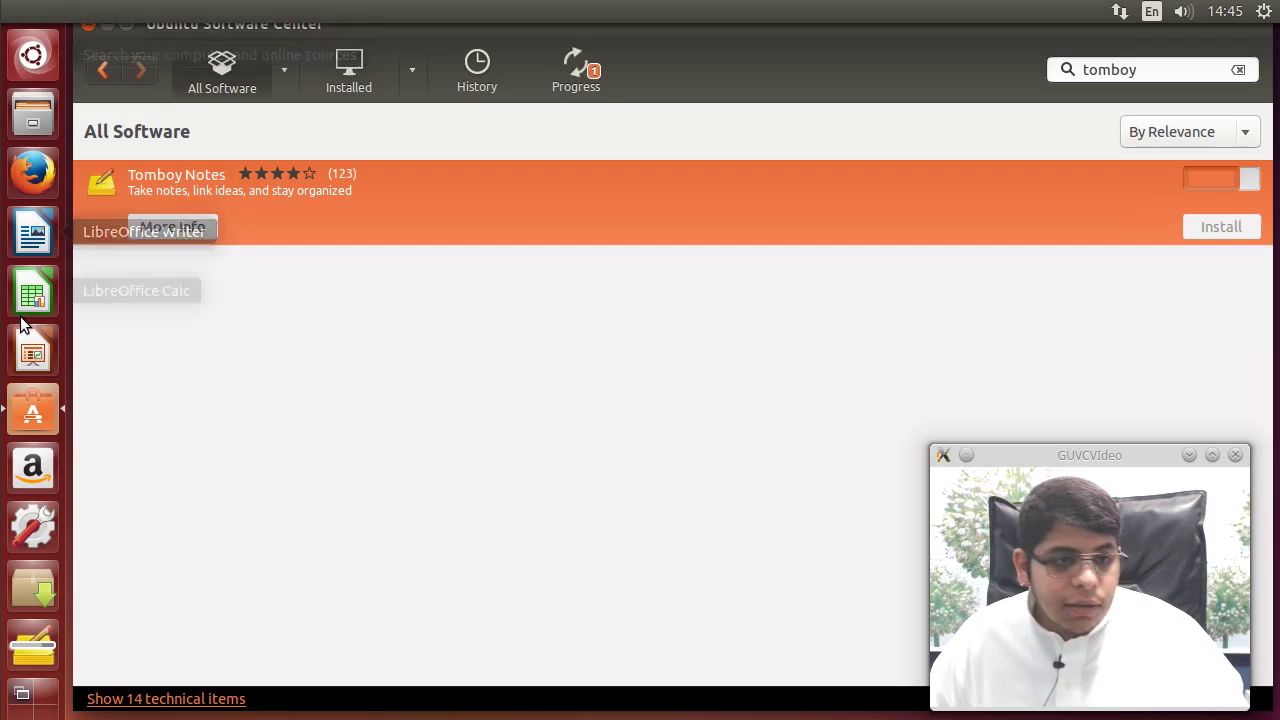
# - Open a terminal, enter "sudo apt-get update && sudo apt-get upgrade -y" without running it, and close the terminal
pyautogui.click(33, 57)
pyautogui.write('ter')
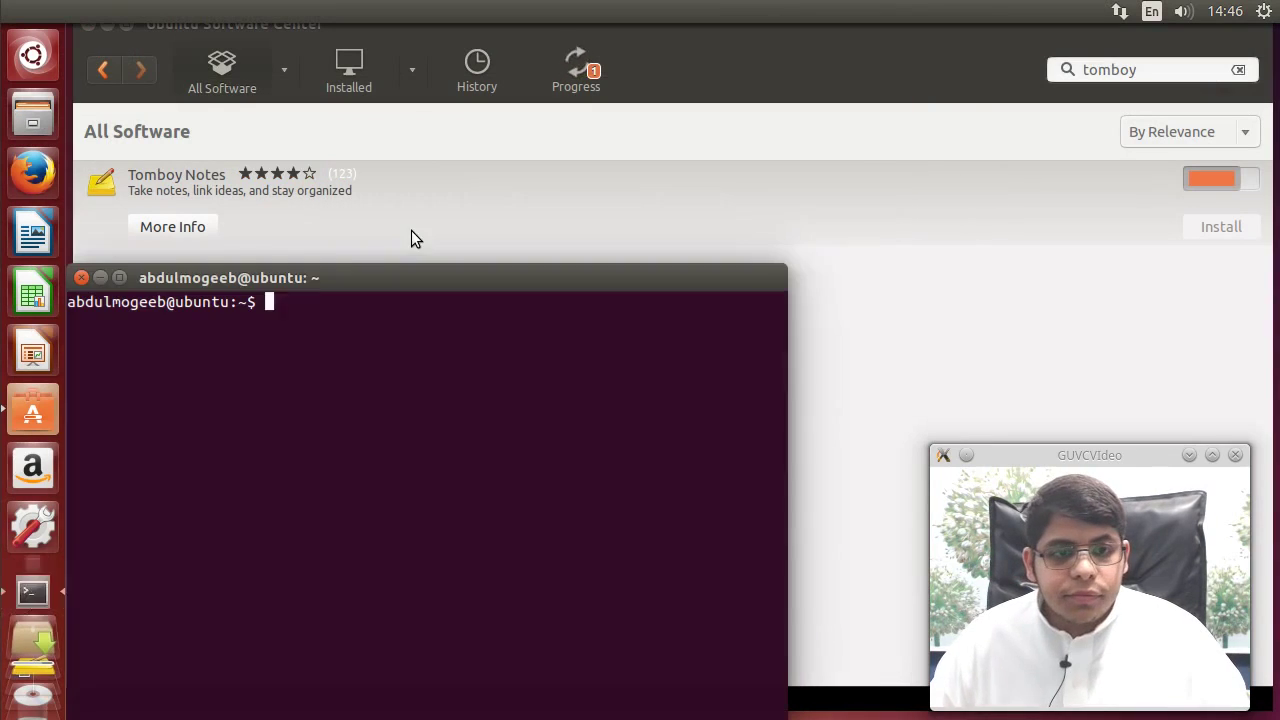
pyautogui.write('sudo ap')
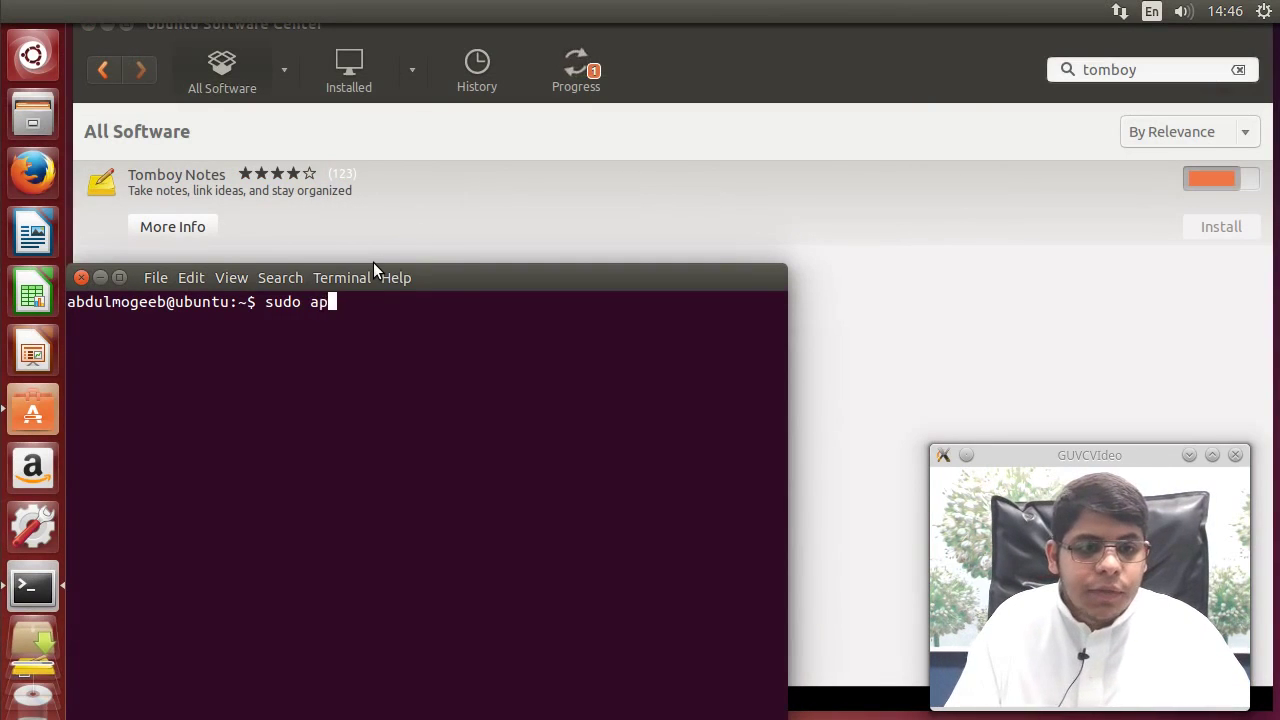
pyautogui.write('t-get update && sudo apt-get upg')
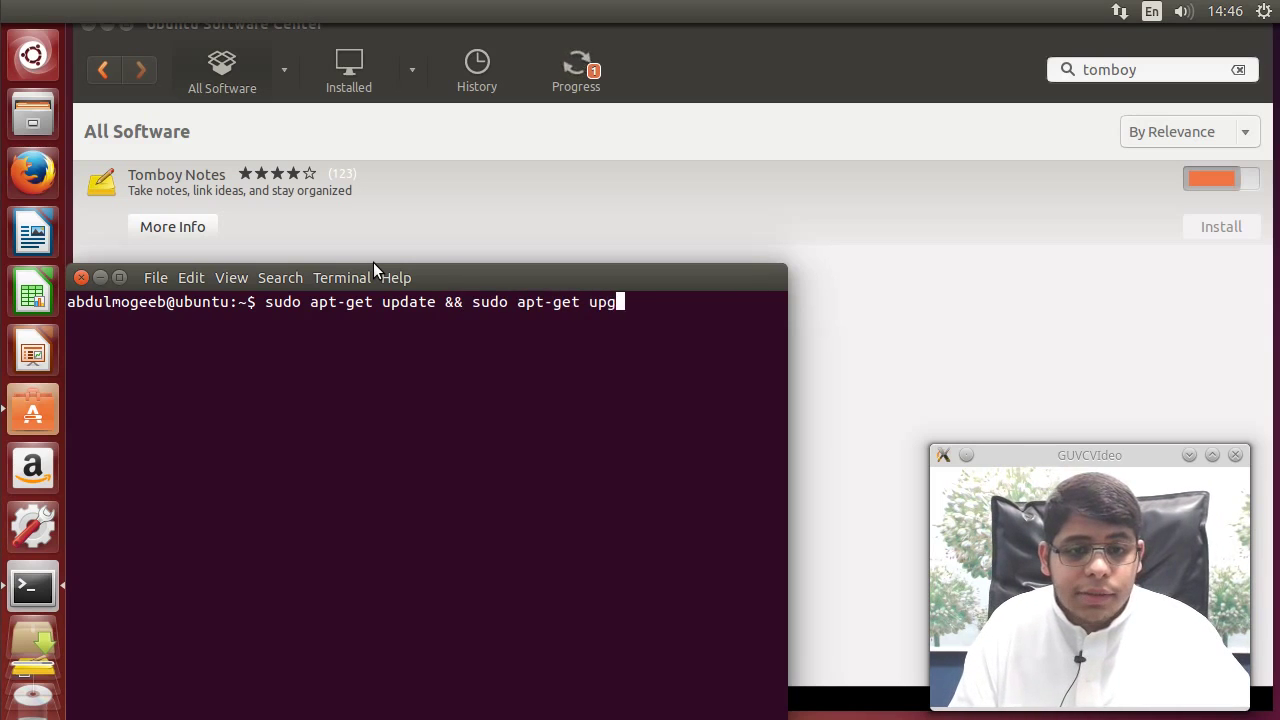
pyautogui.write('rade -y')
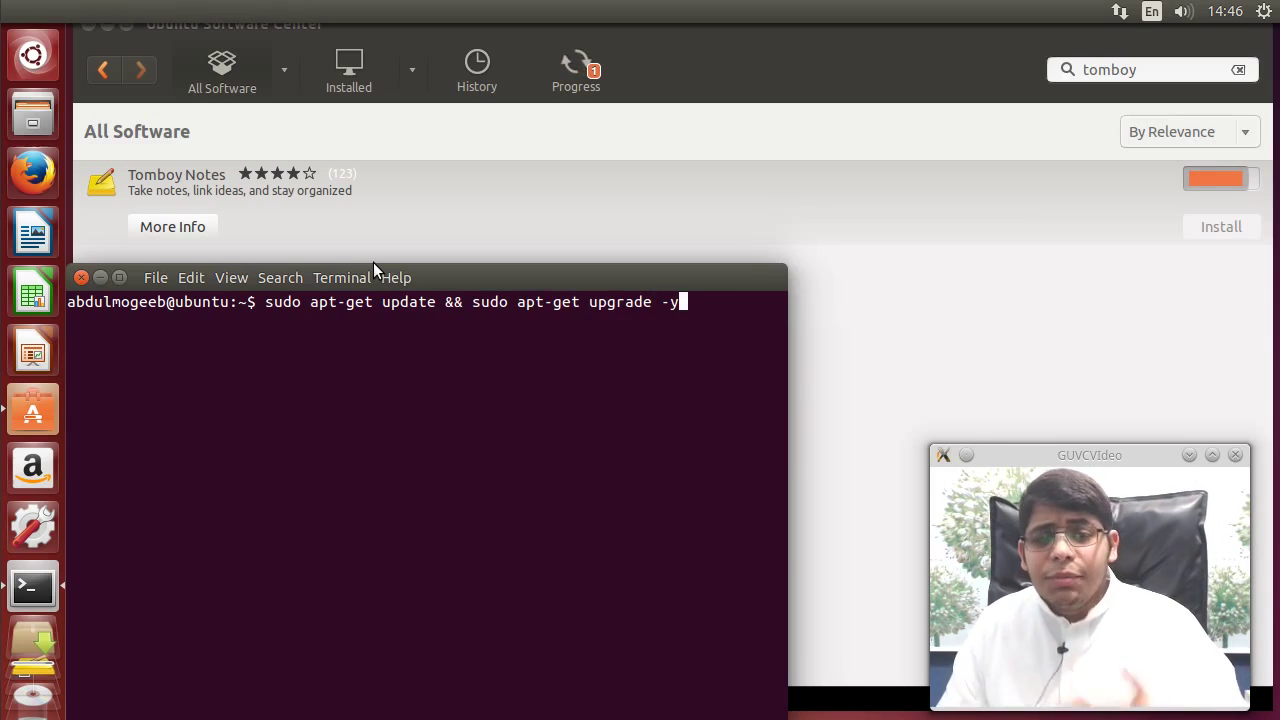
pyautogui.click(81, 277)
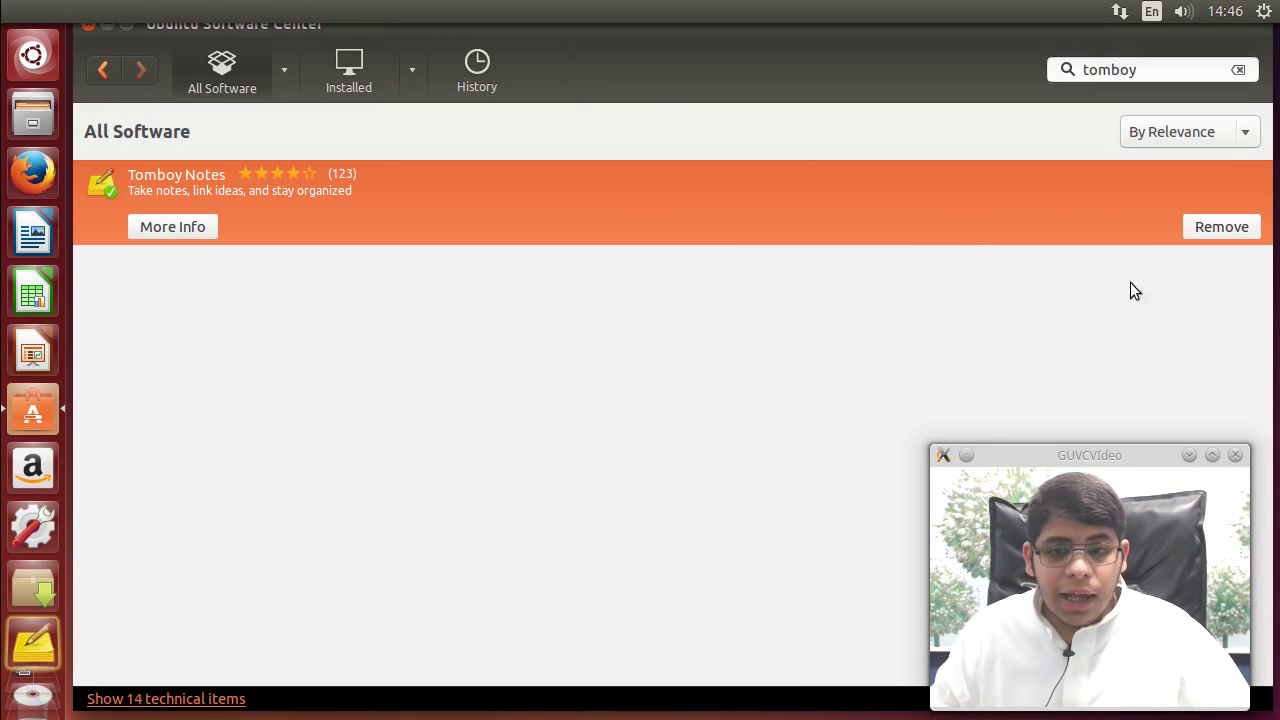
# - Launch Tomboy Notes, close its Start Here and Search All Notes windows, and review its indicator options
pyautogui.click(18, 652)
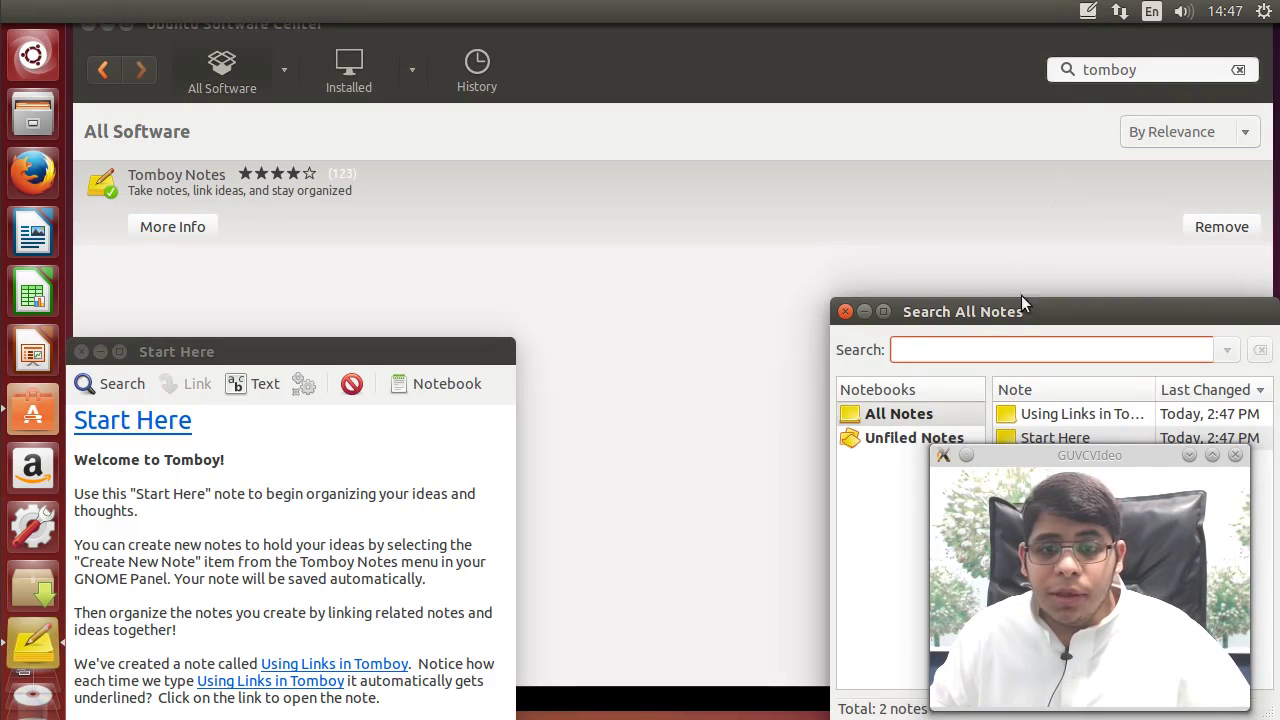
pyautogui.click(90, 345)
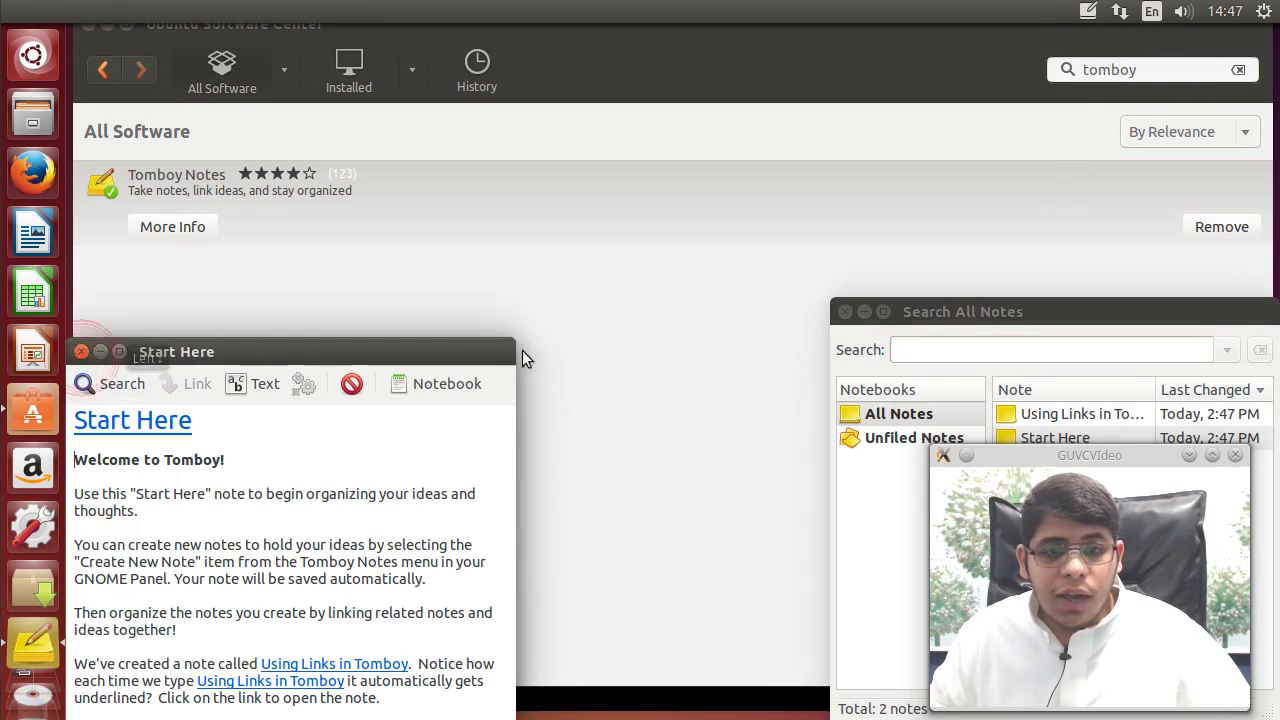
pyautogui.moveTo(951, 313); pyautogui.dragTo(326, 195)
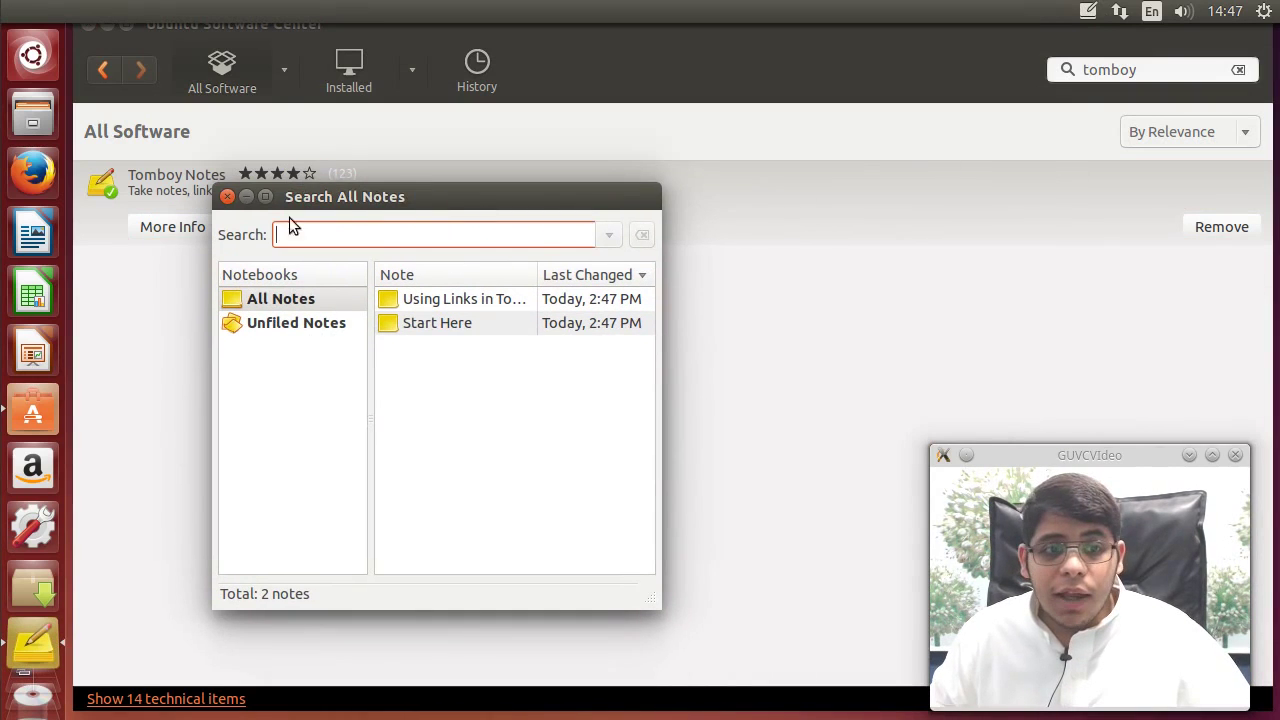
pyautogui.click(234, 200)
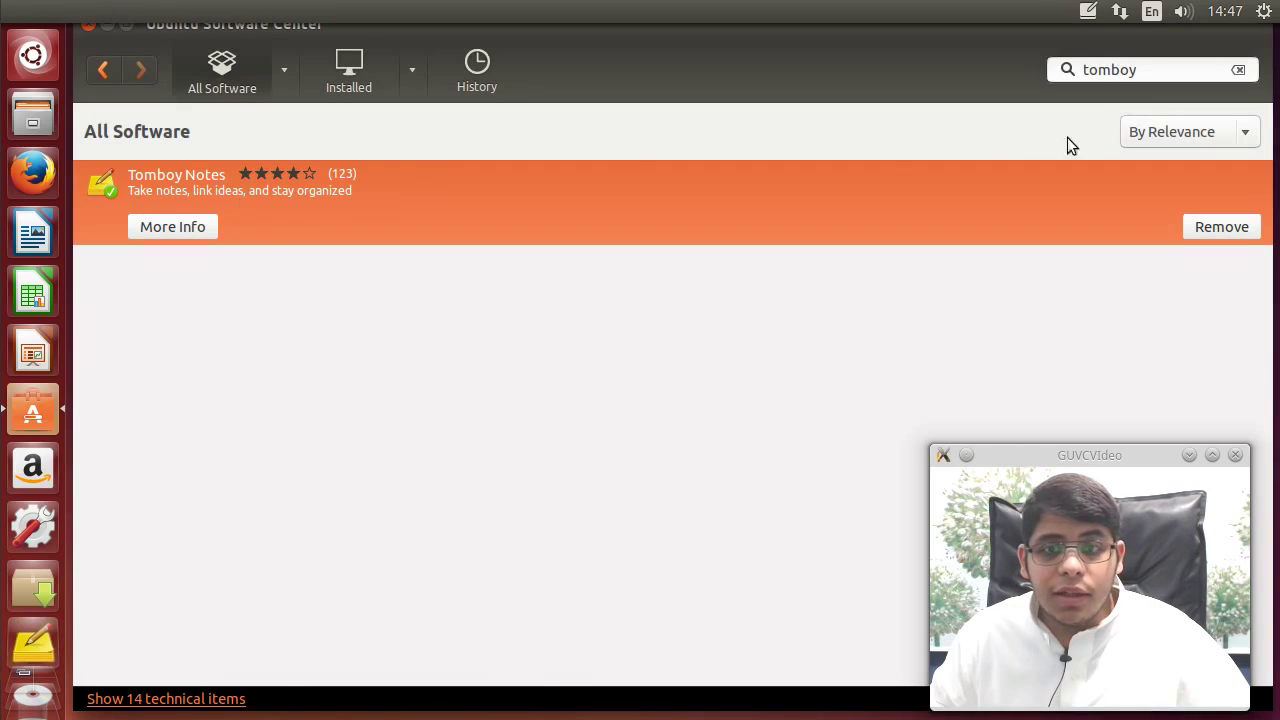
pyautogui.click(1089, 12)
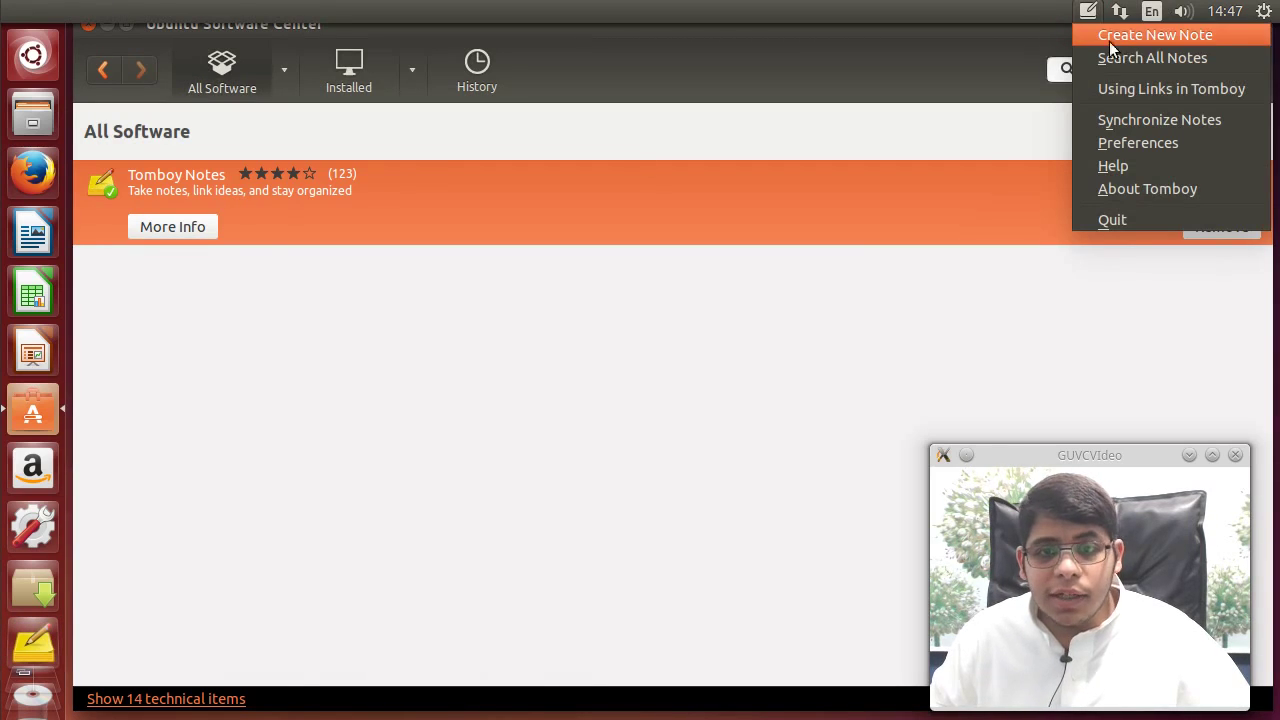
pyautogui.click(981, 14)
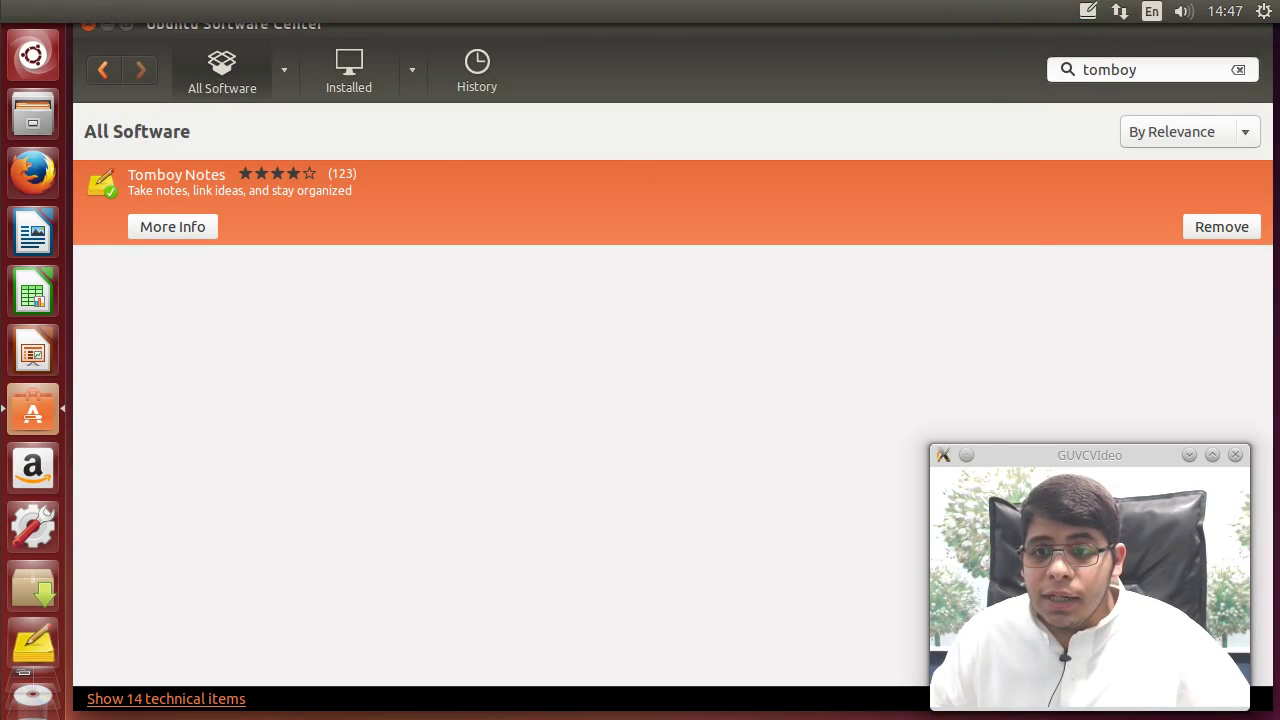
# - Search Ubuntu Software Center for "unity tweak tool" and install Unity Tweak Tool
pyautogui.doubleClick(1166, 71)
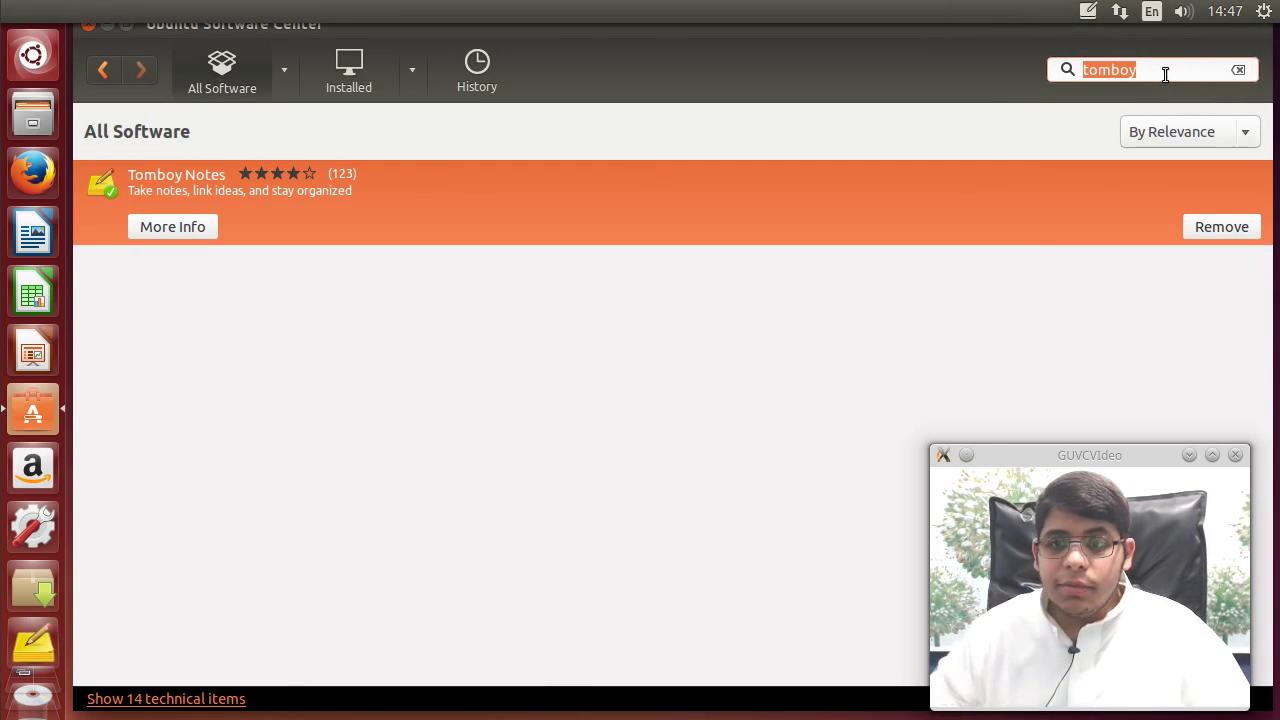
pyautogui.write('uni')
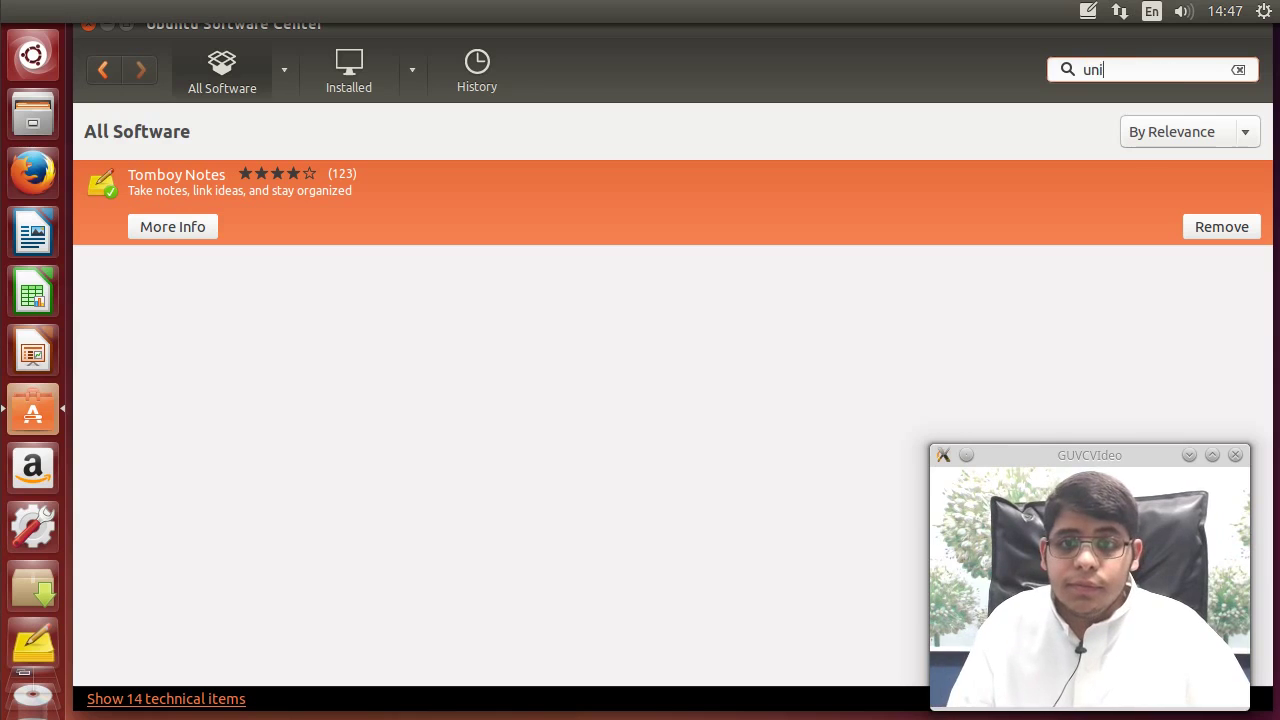
pyautogui.write('ty tweak tool')
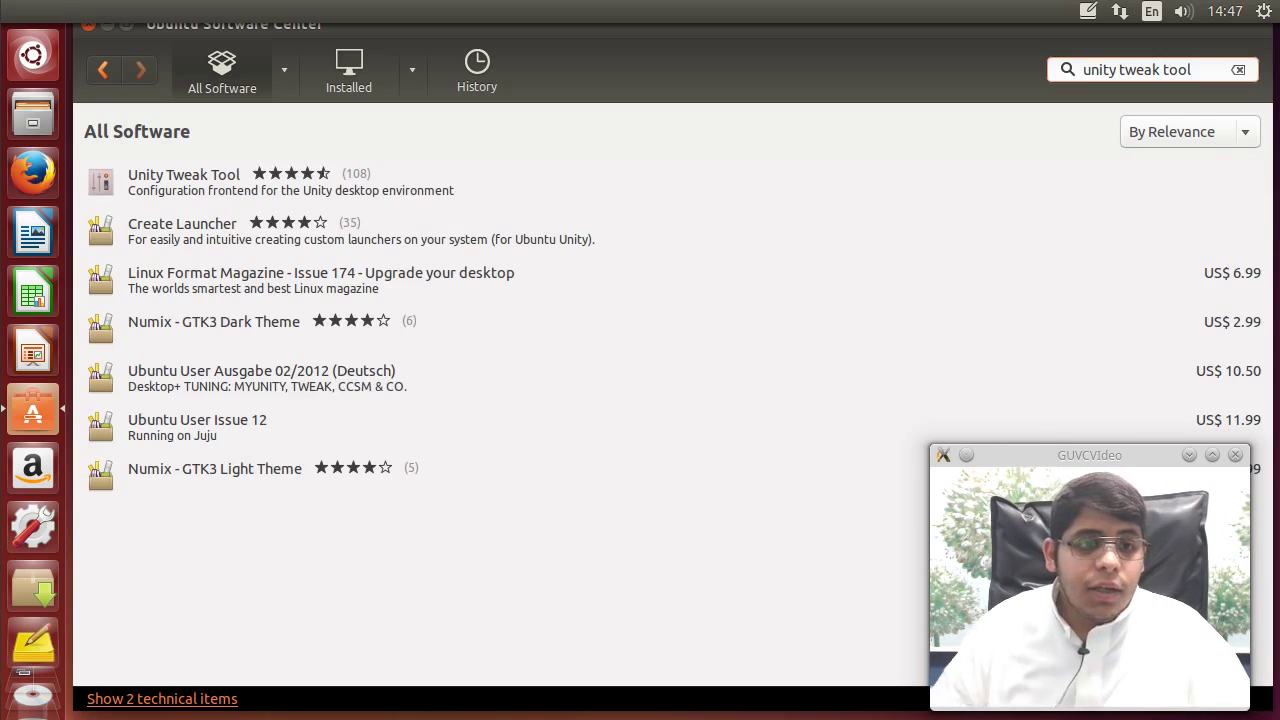
pyautogui.click(743, 189)
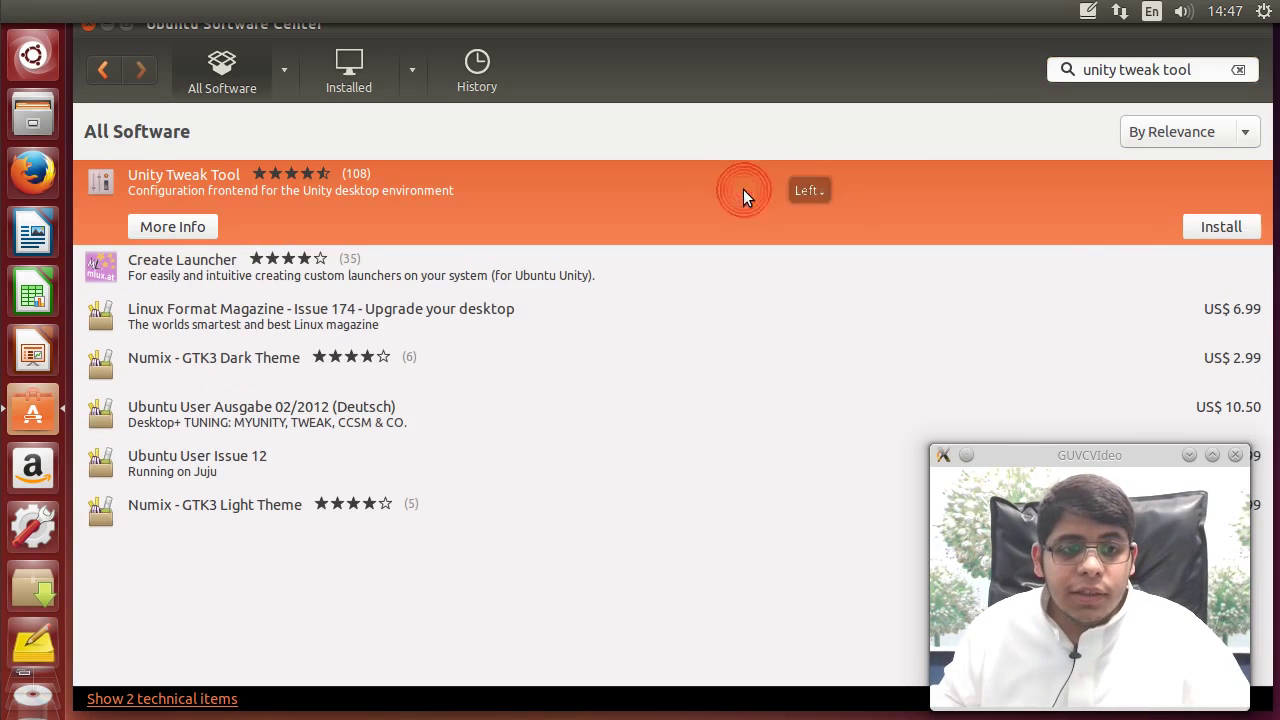
pyautogui.click(1189, 232)
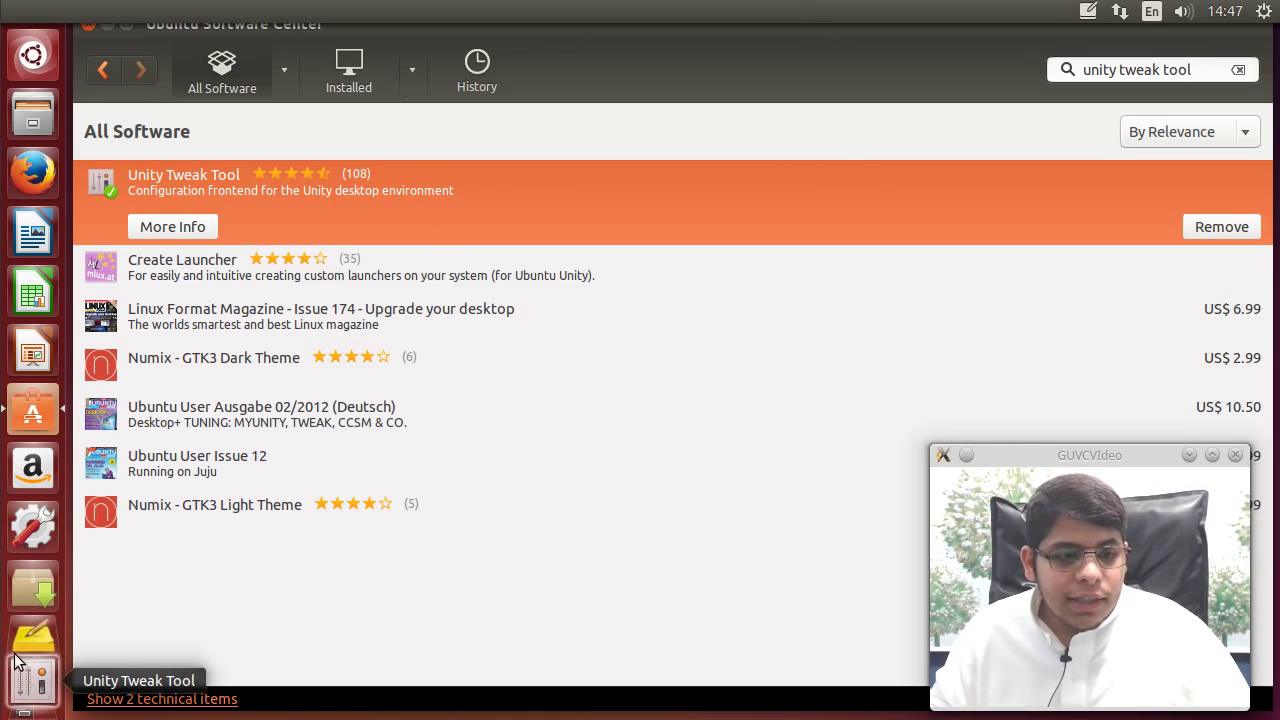
# - Launch Unity Tweak Tool and raise the panel's transparency level to the maximum
pyautogui.click(30, 690)
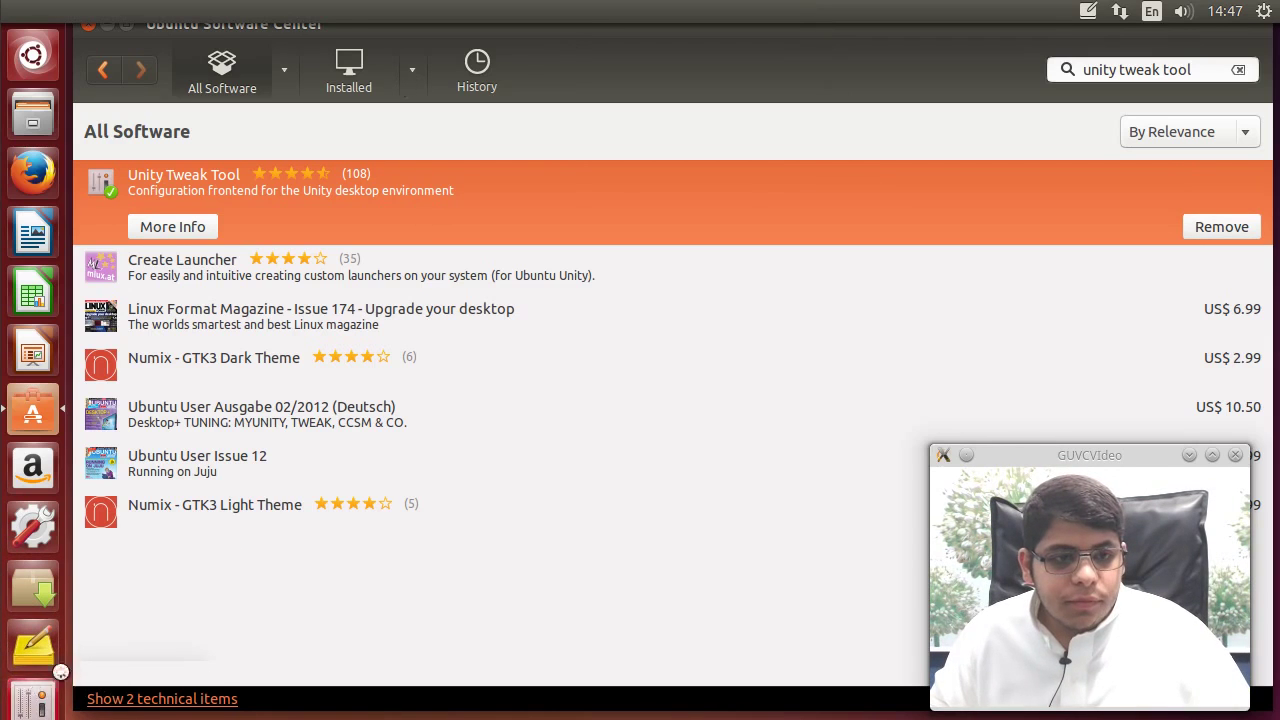
pyautogui.moveTo(322, 66); pyautogui.dragTo(460, 26)
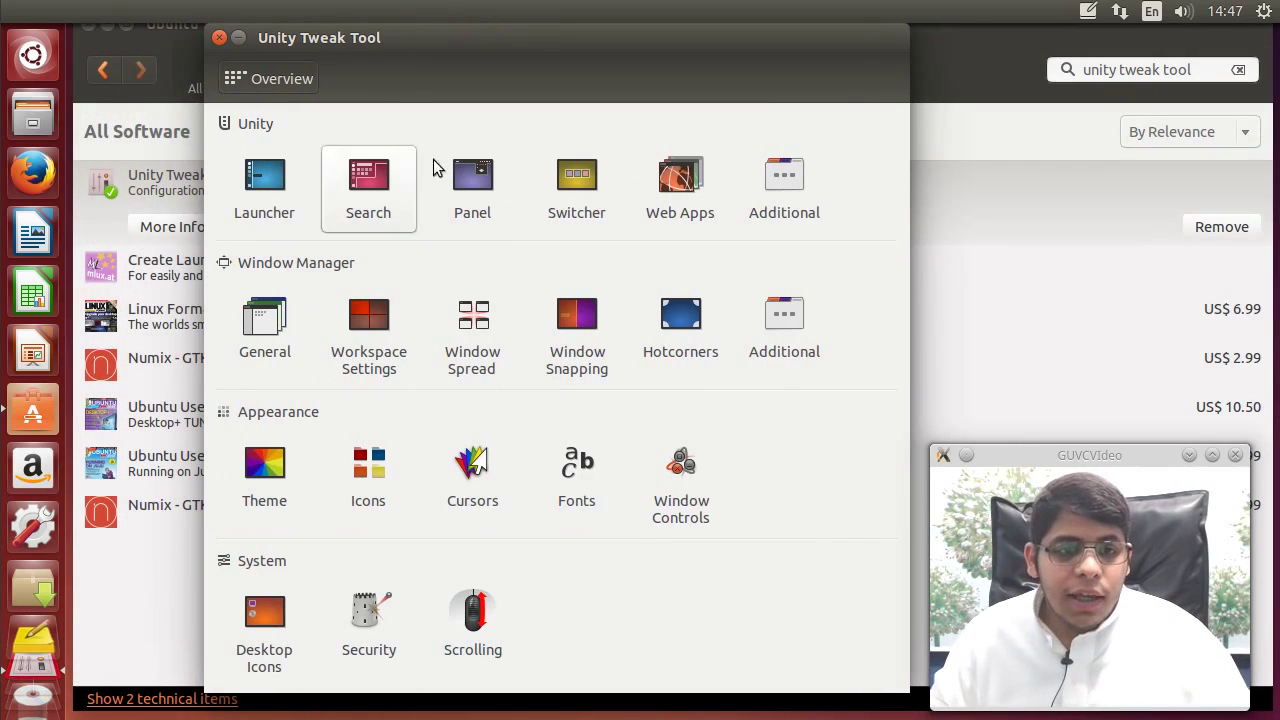
pyautogui.click(483, 177)
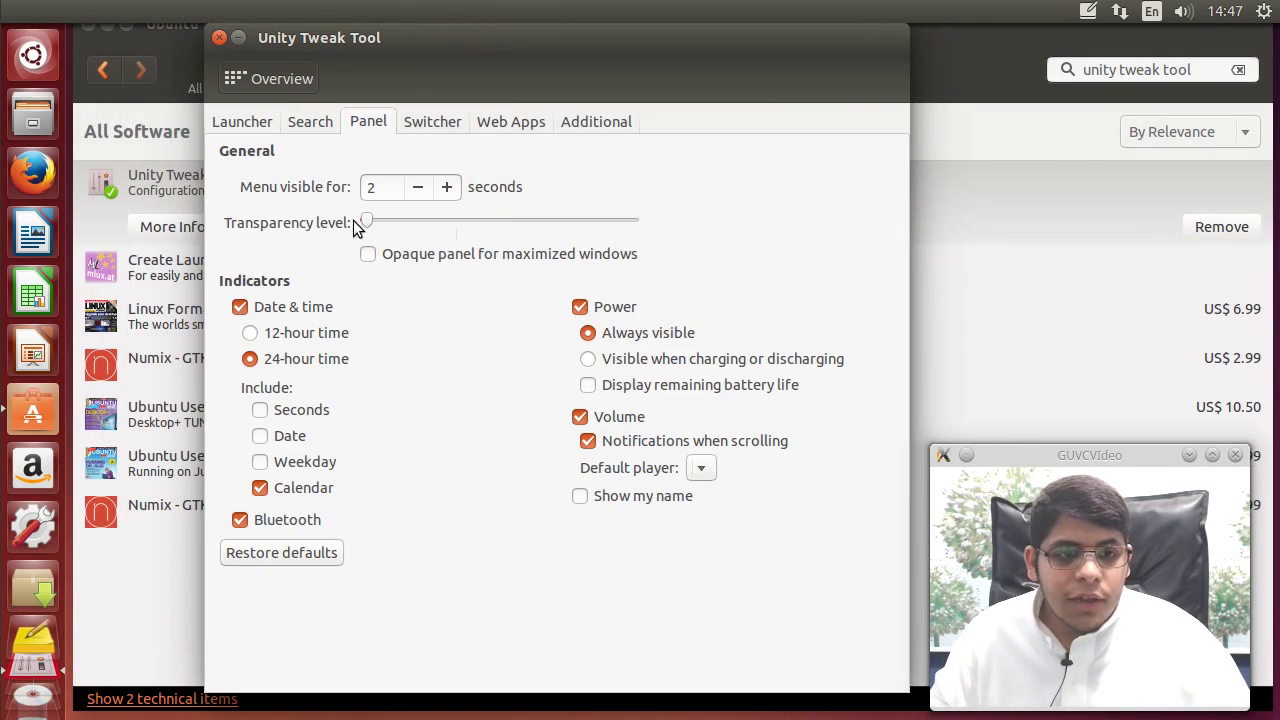
pyautogui.moveTo(366, 222); pyautogui.dragTo(777, 230)
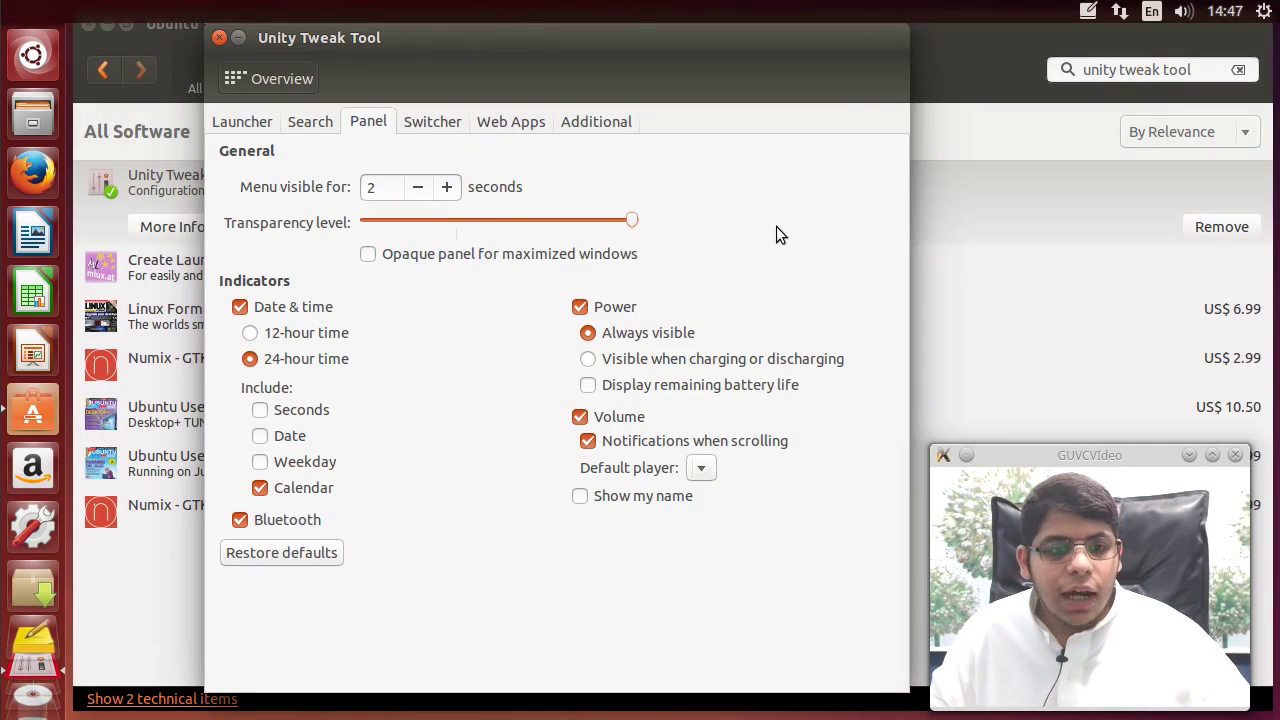
# - Review the Launcher and Security settings, and close Unity Tweak Tool and Ubuntu Software Center
pyautogui.click(308, 124)
pyautogui.click(243, 123)
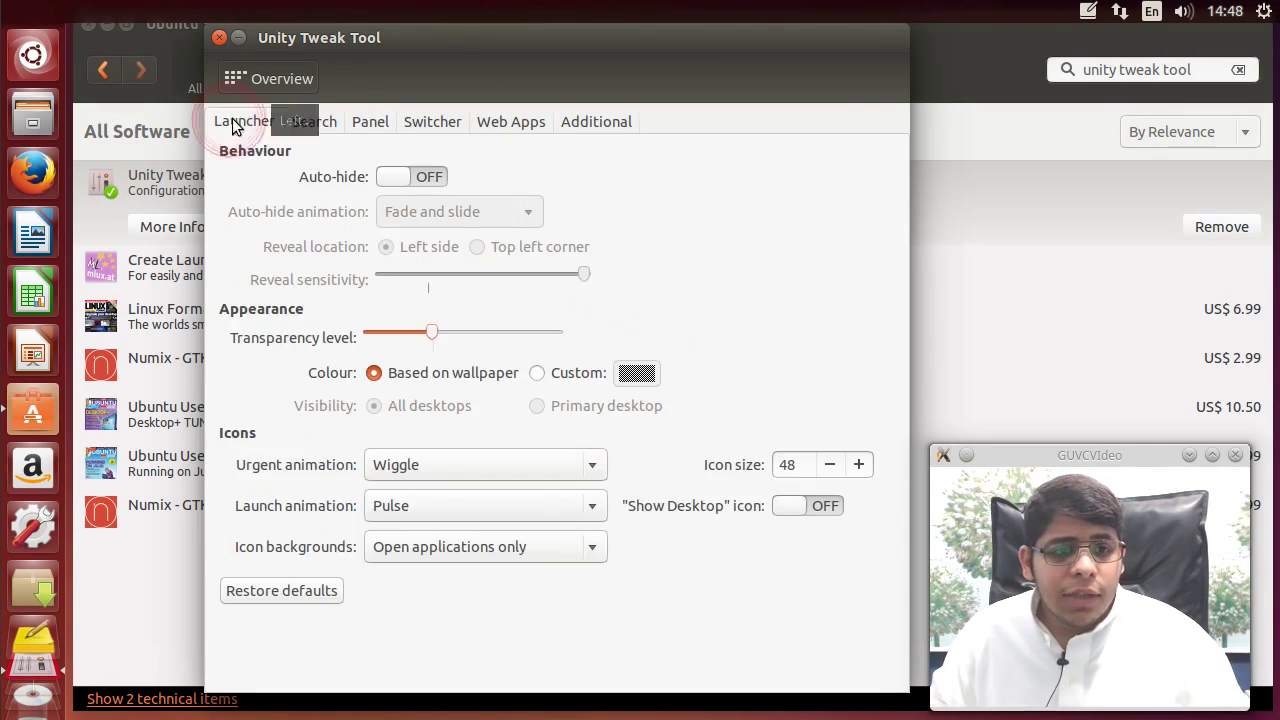
pyautogui.click(252, 86)
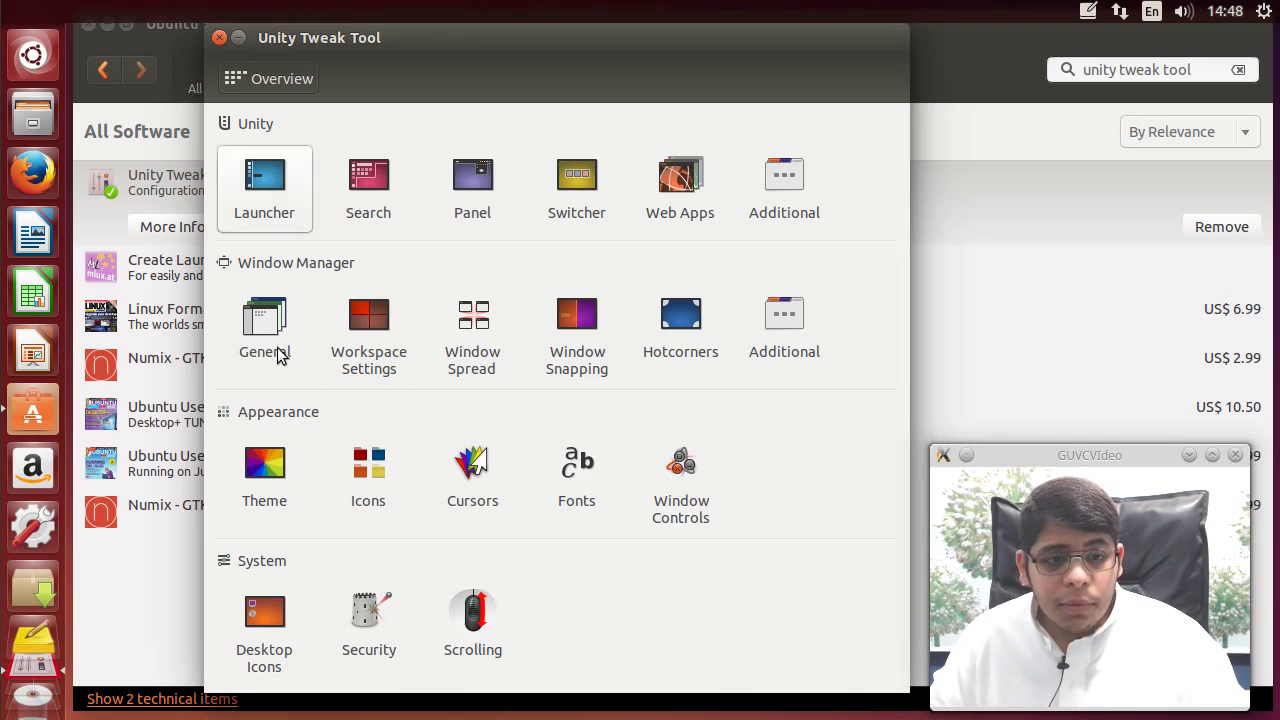
pyautogui.click(366, 605)
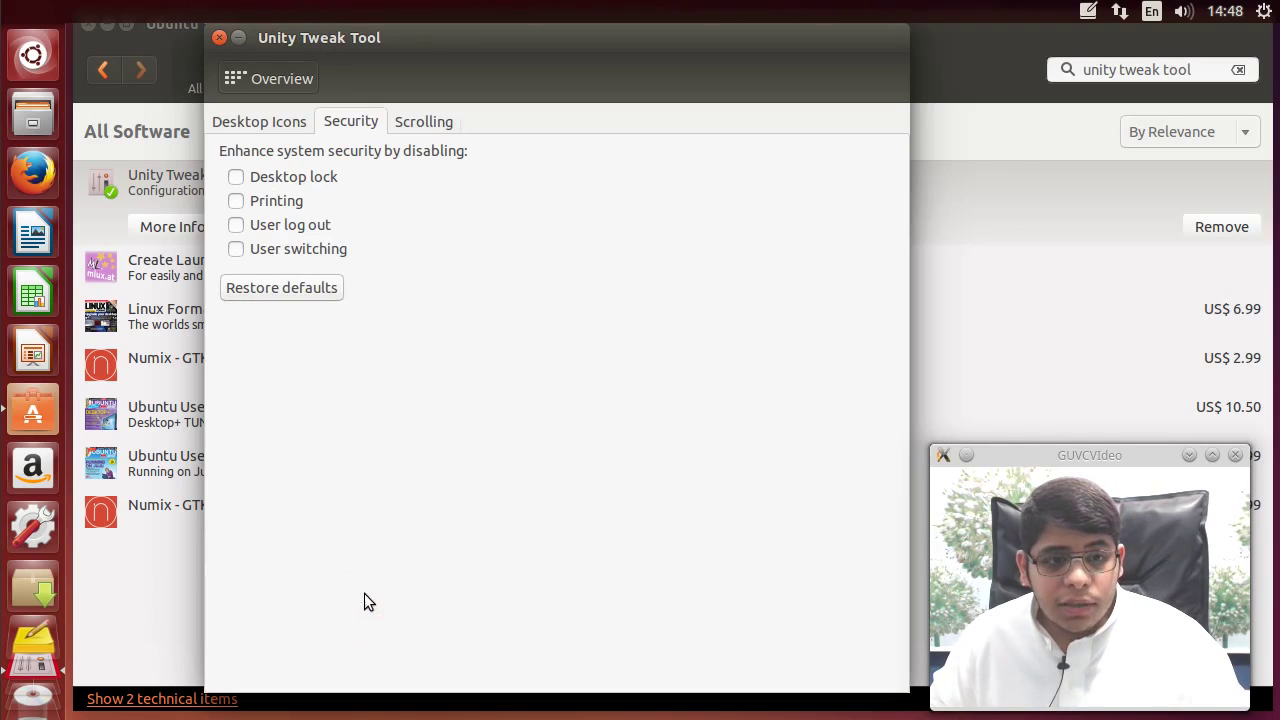
pyautogui.click(220, 38)
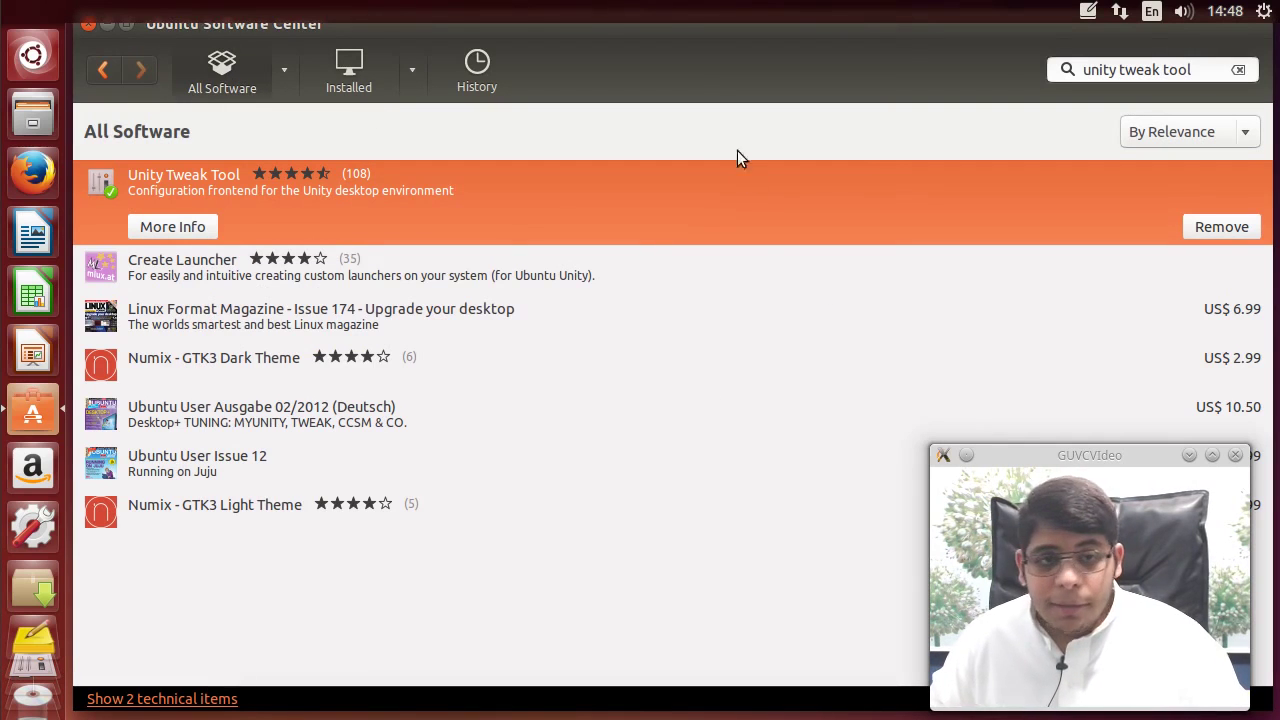
pyautogui.click(88, 24)
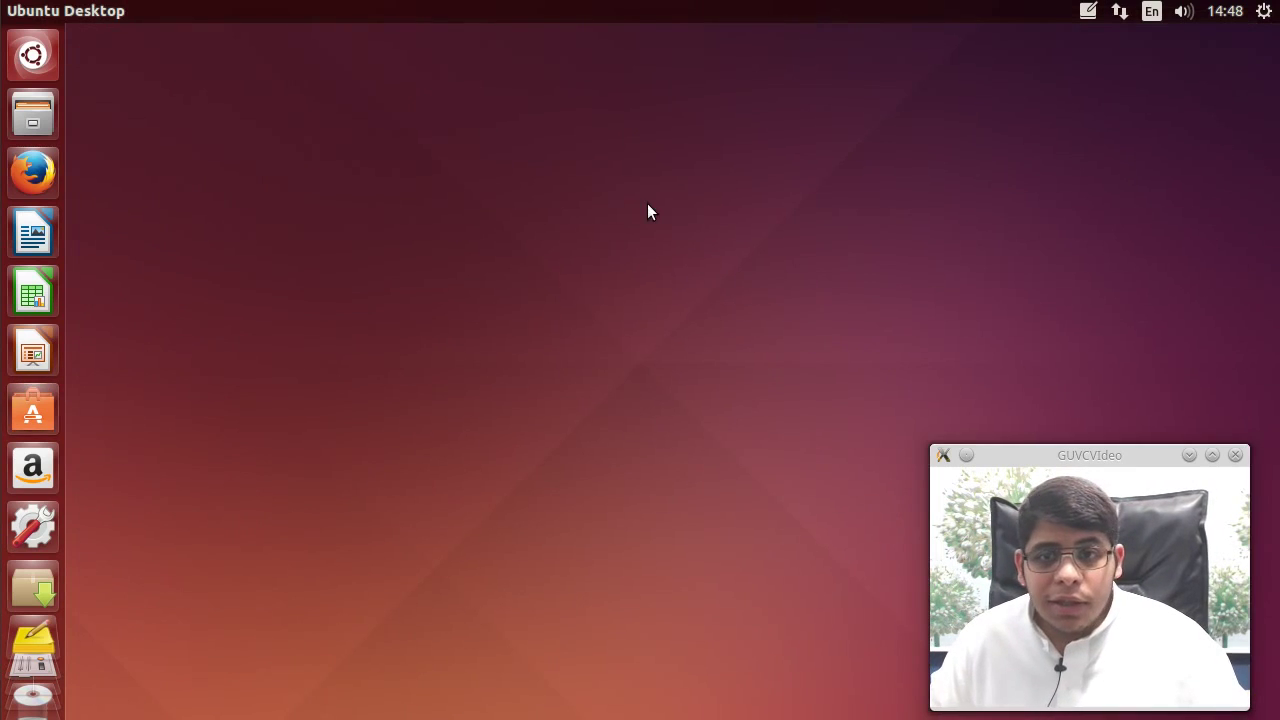
# - Open the Text Entry settings and remove Arabic from the input sources
pyautogui.click(1151, 12)
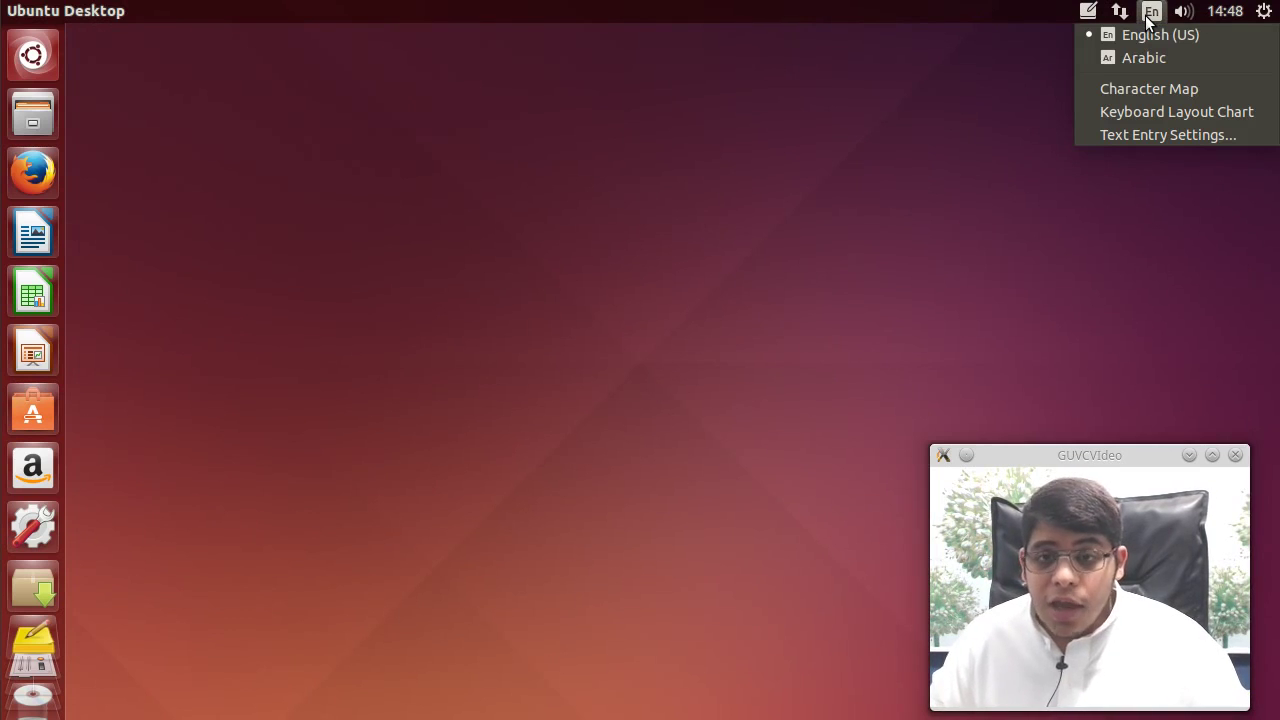
pyautogui.click(1146, 139)
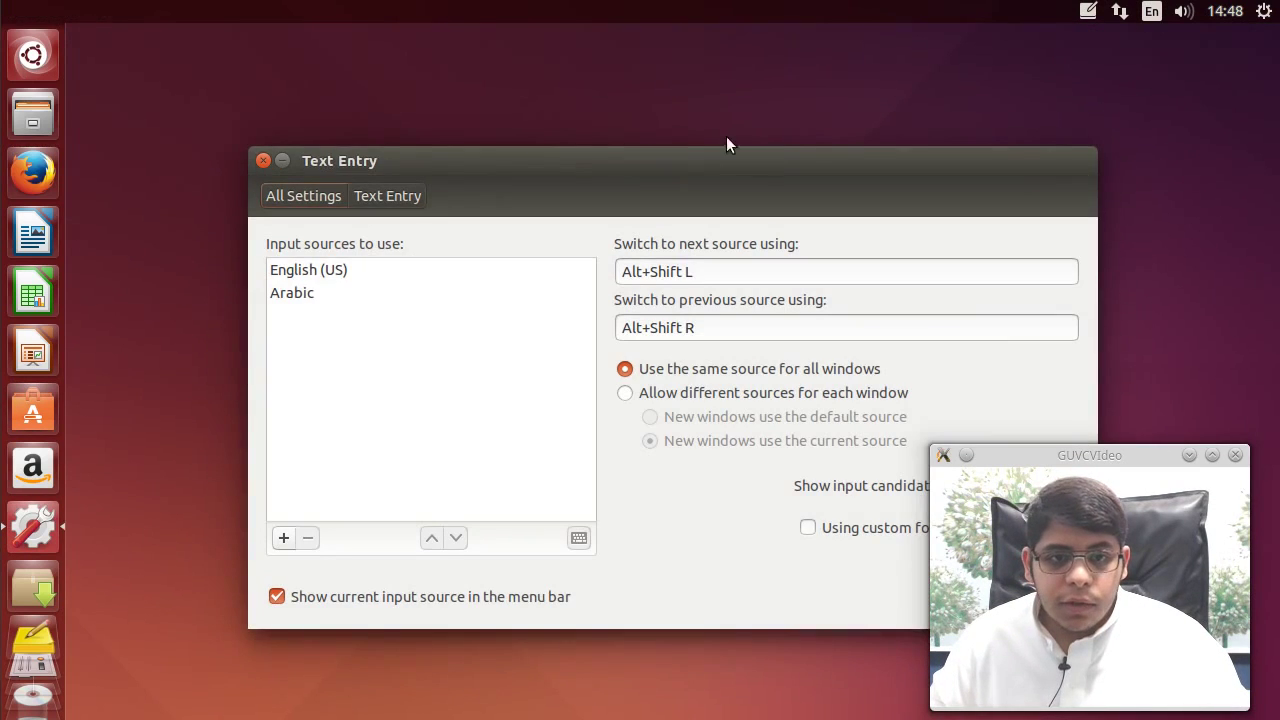
pyautogui.moveTo(711, 156); pyautogui.dragTo(573, 54)
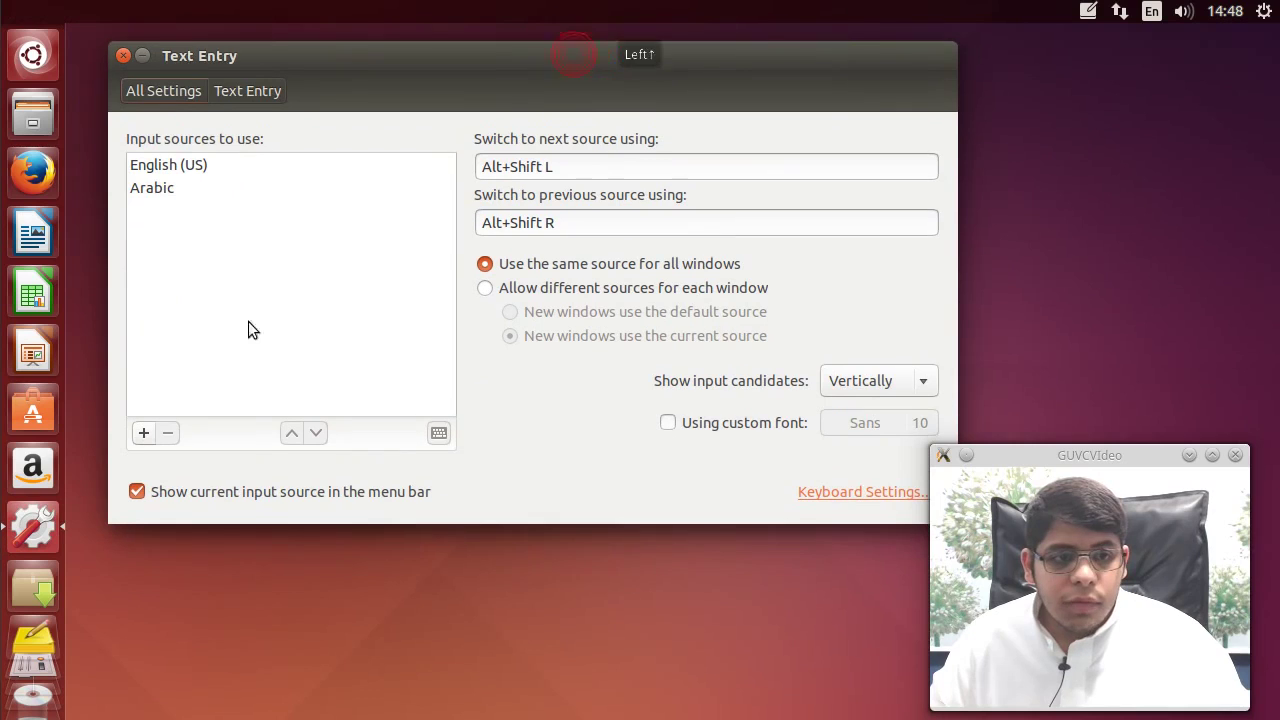
pyautogui.click(173, 188)
pyautogui.click(168, 432)
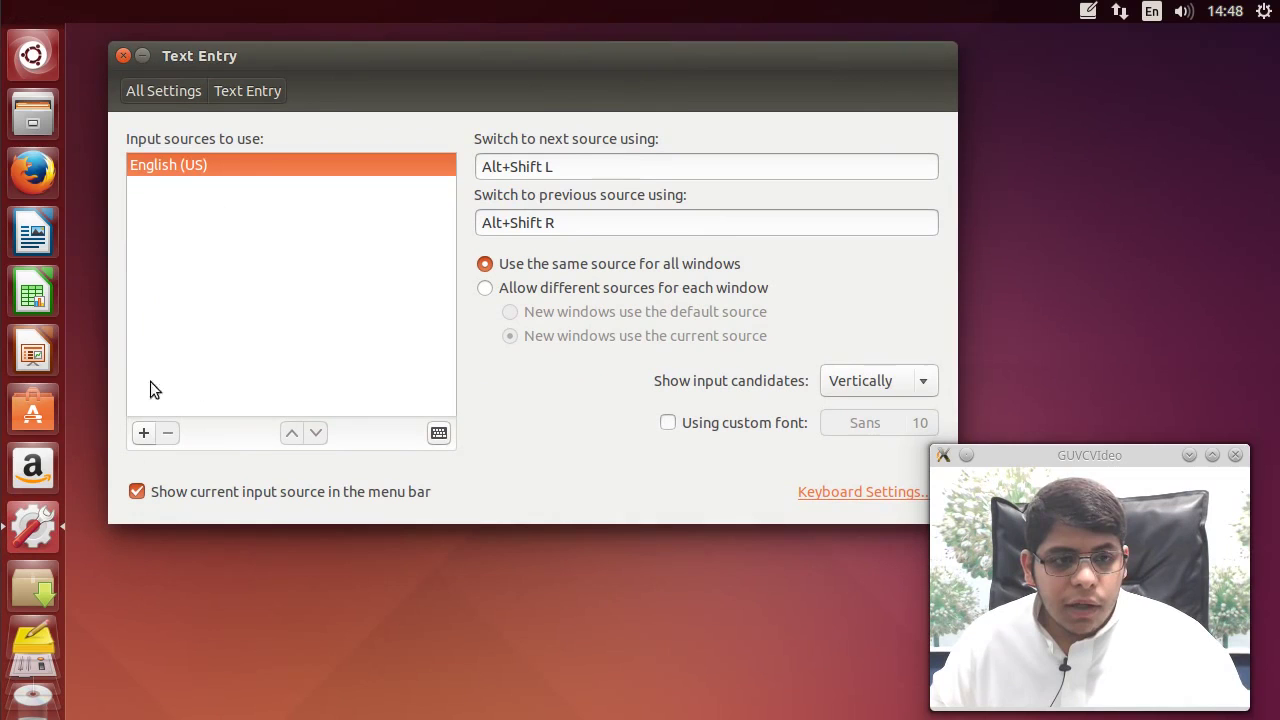
# - Add Arabic to the input sources to use
pyautogui.click(144, 432)
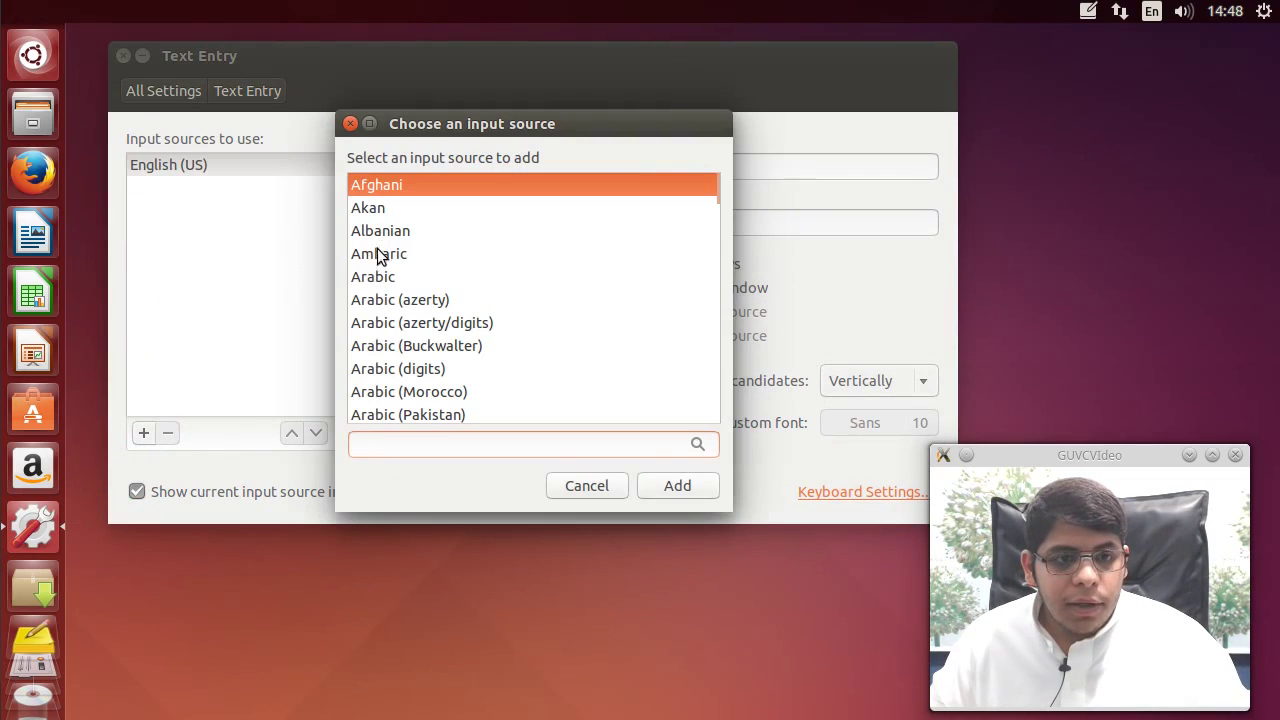
pyautogui.click(385, 277)
pyautogui.click(673, 486)
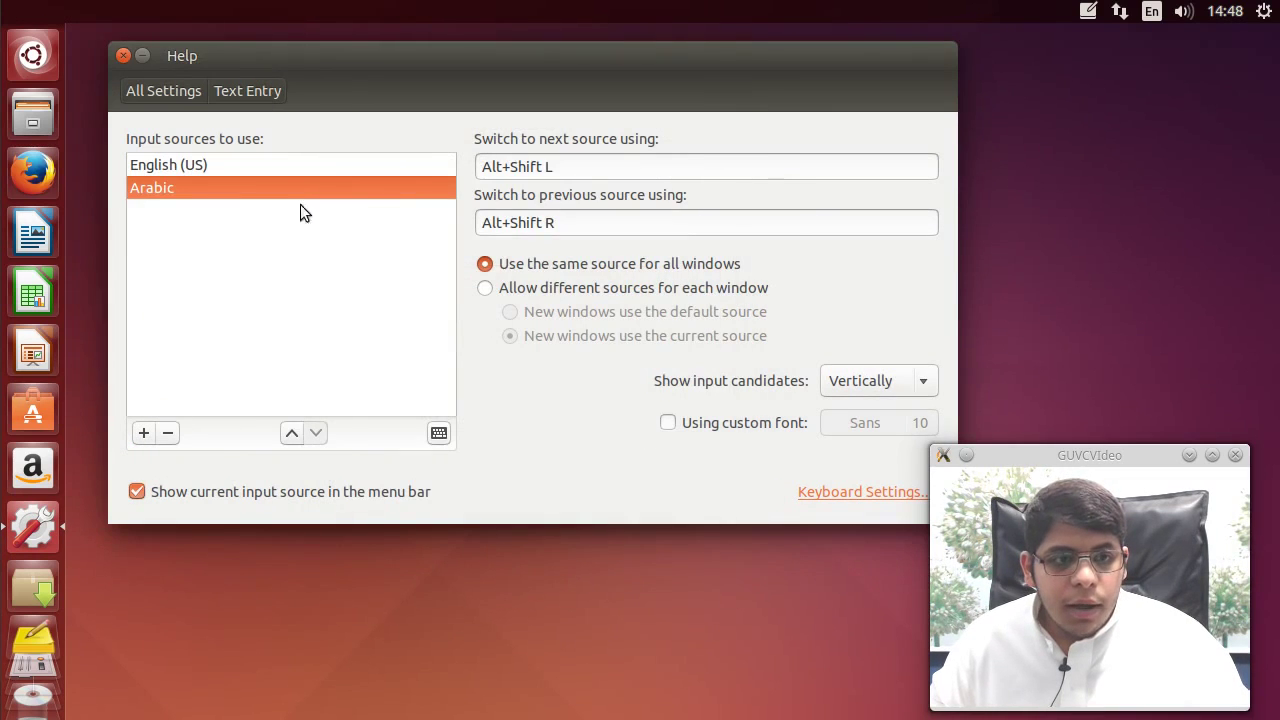
# - Try Shift+Num Lock and Num Lock alone as the shortcut for switching to the next input source
pyautogui.click(580, 169)
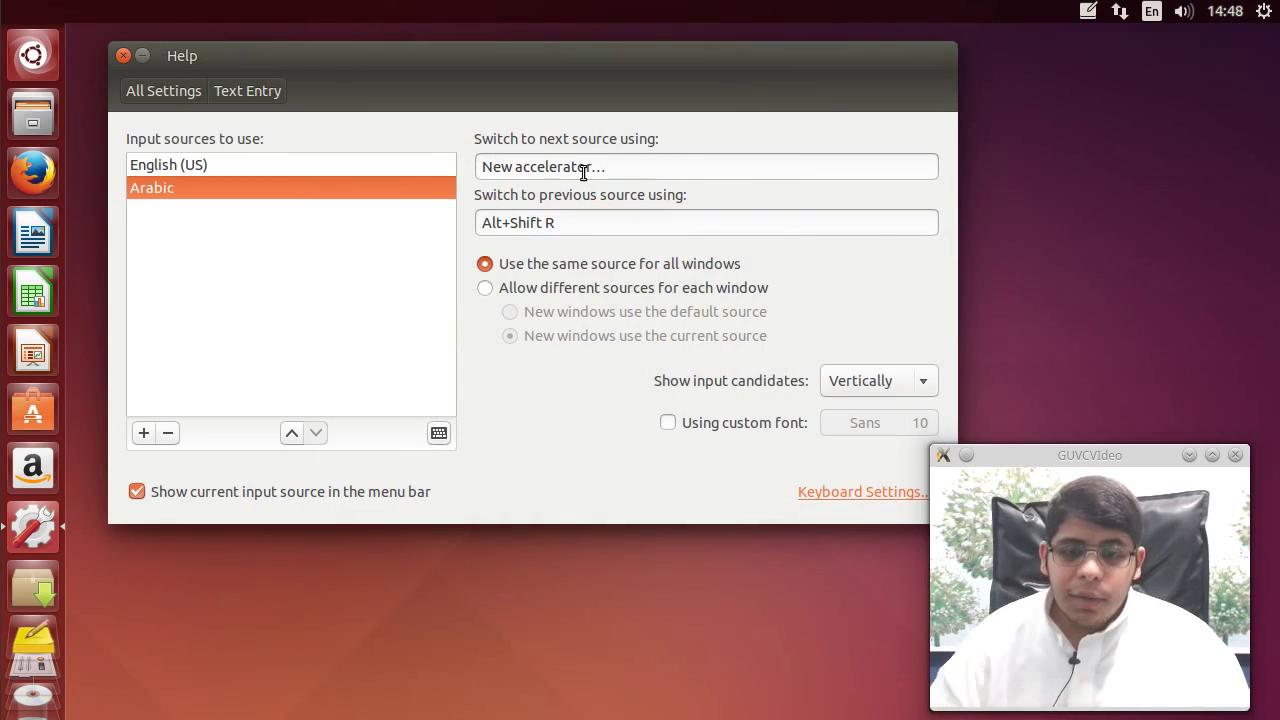
pyautogui.press('shift+Num_Lock')
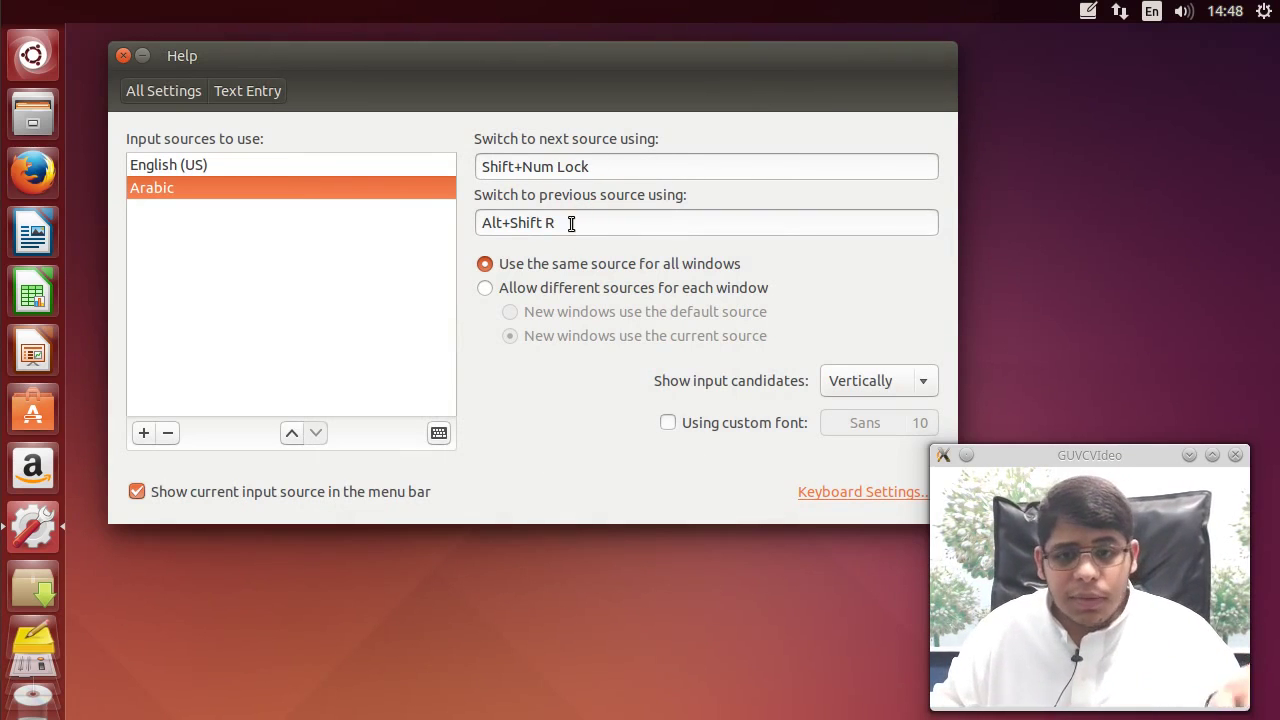
pyautogui.click(588, 168)
pyautogui.press('Num_Lock')
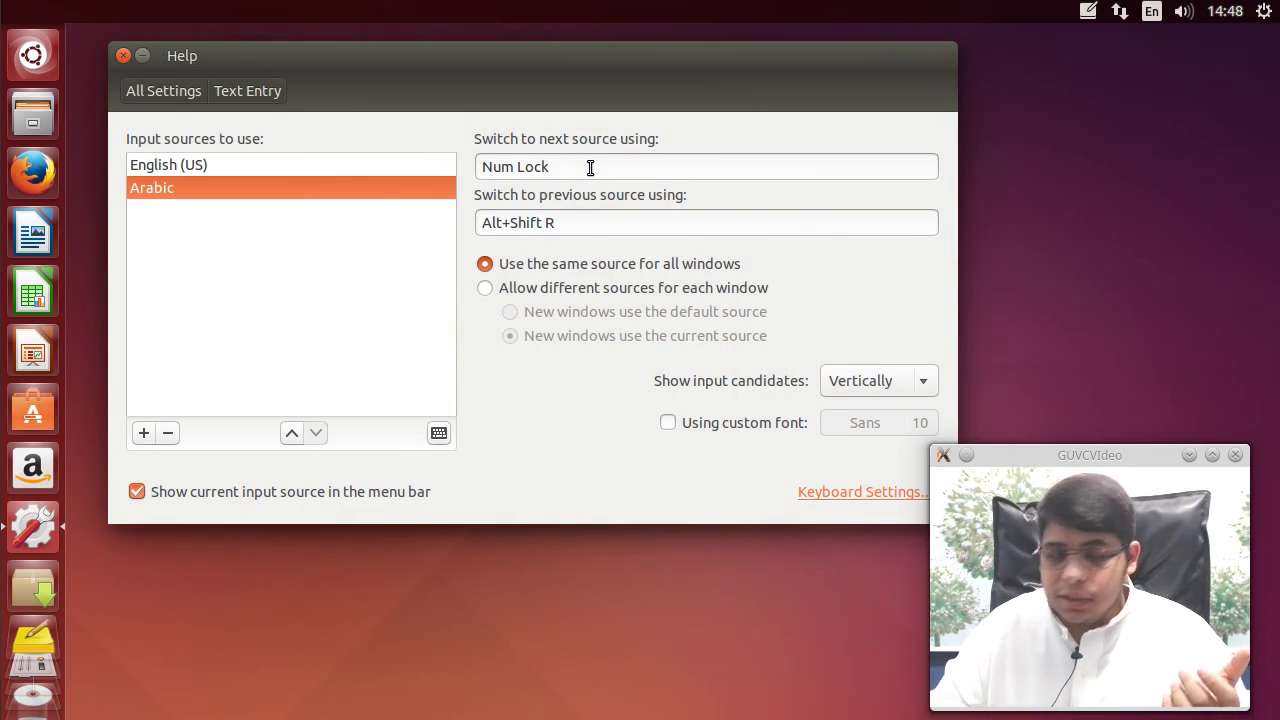
# - Reassign Alt+Shift R to switching to the next input source and set Alt+Shift L for the previous source
pyautogui.click(590, 168)
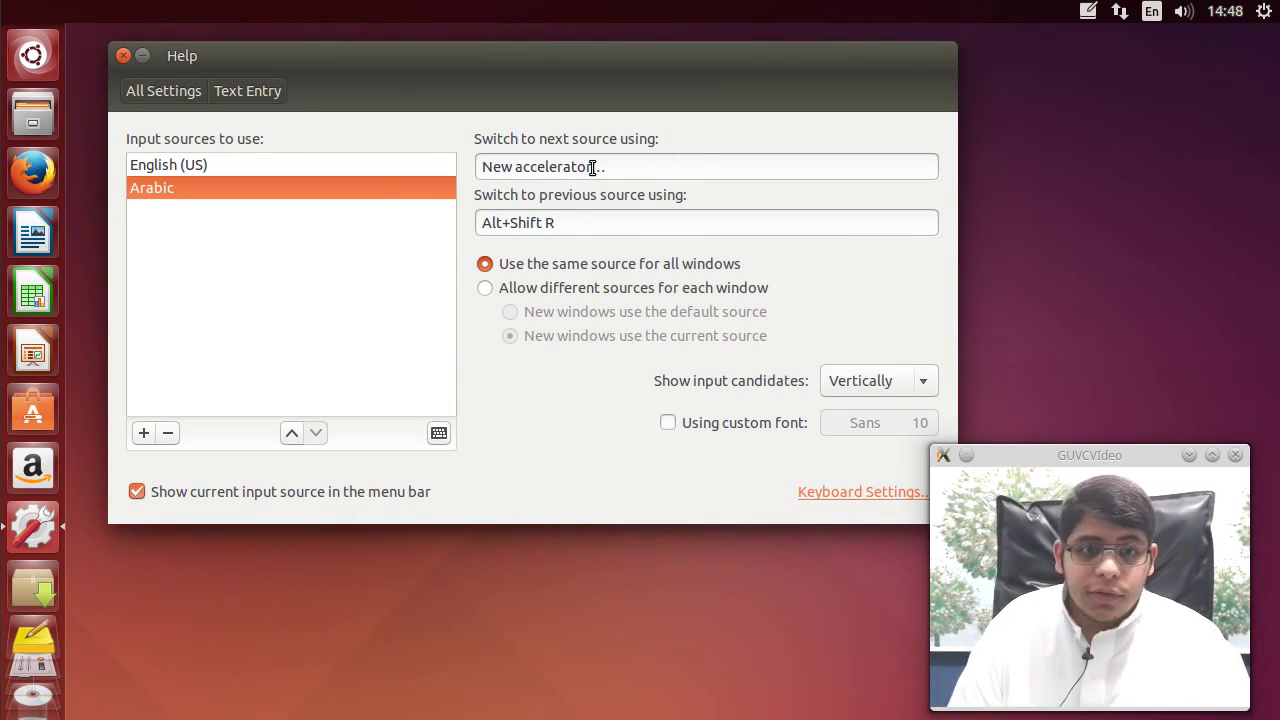
pyautogui.hotkey('alt', 'shift', 'r')
pyautogui.click(826, 378)
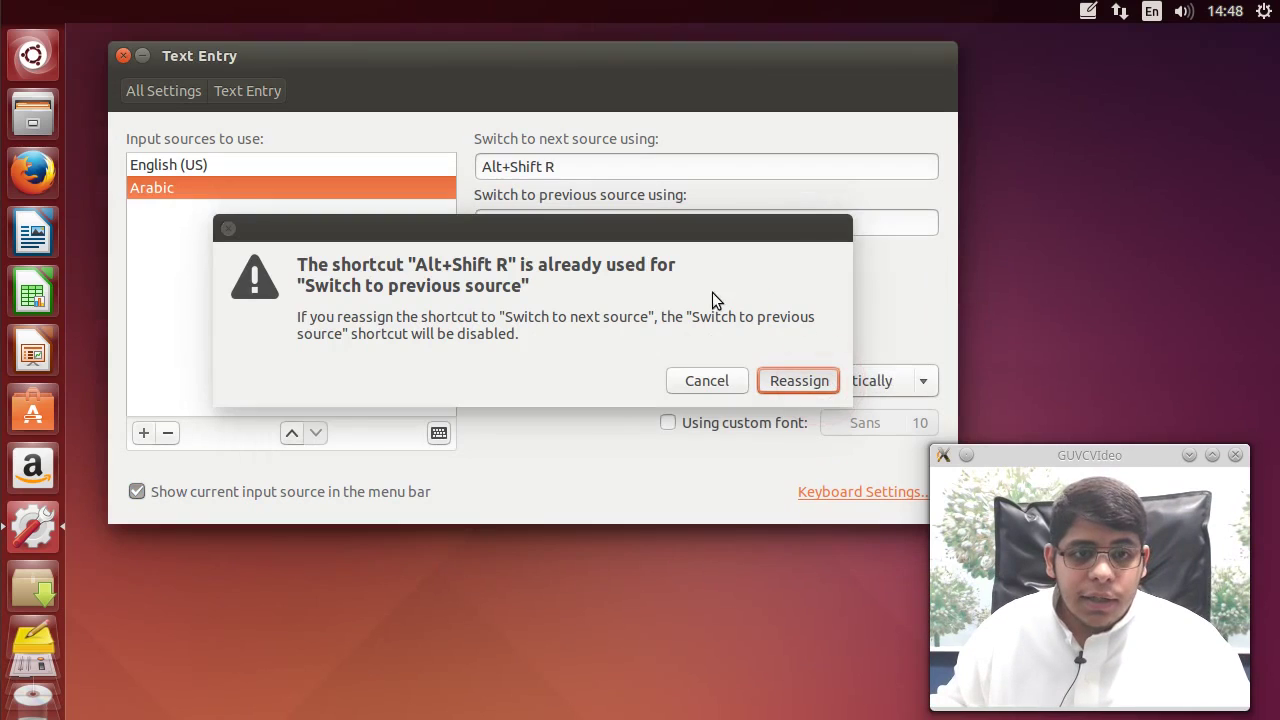
pyautogui.click(620, 222)
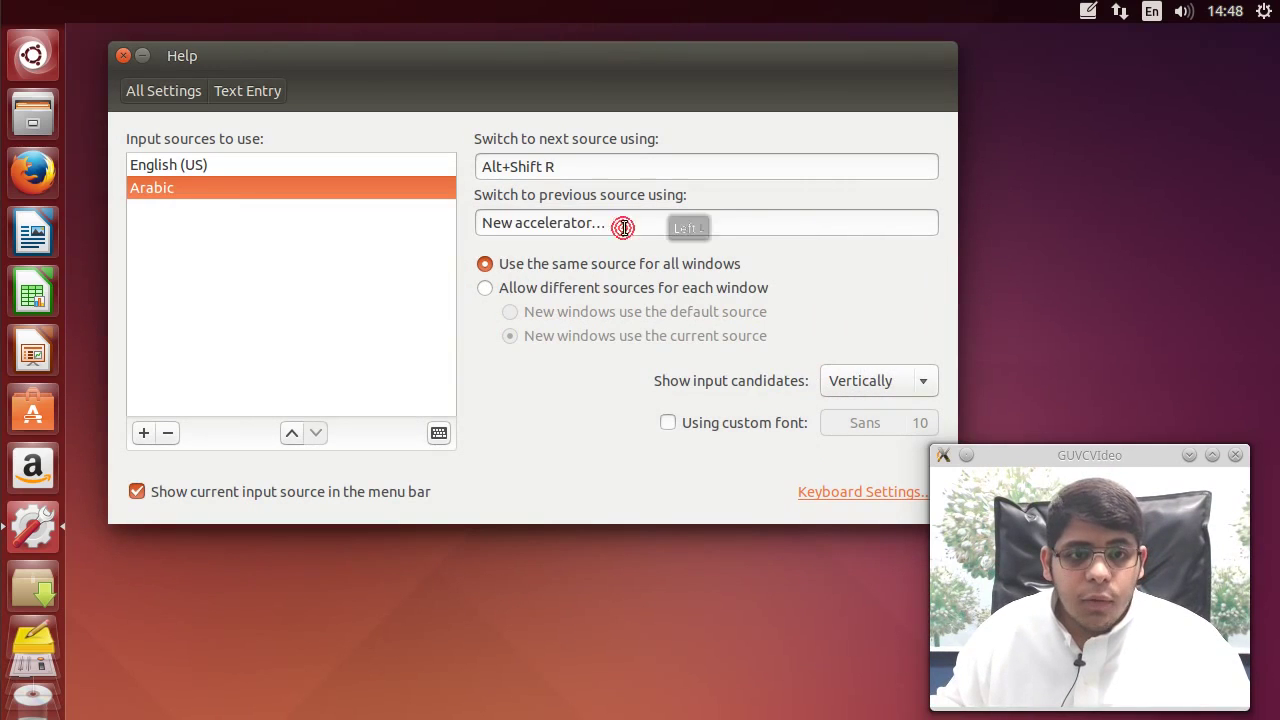
pyautogui.hotkey('alt', 'shift', 'l')
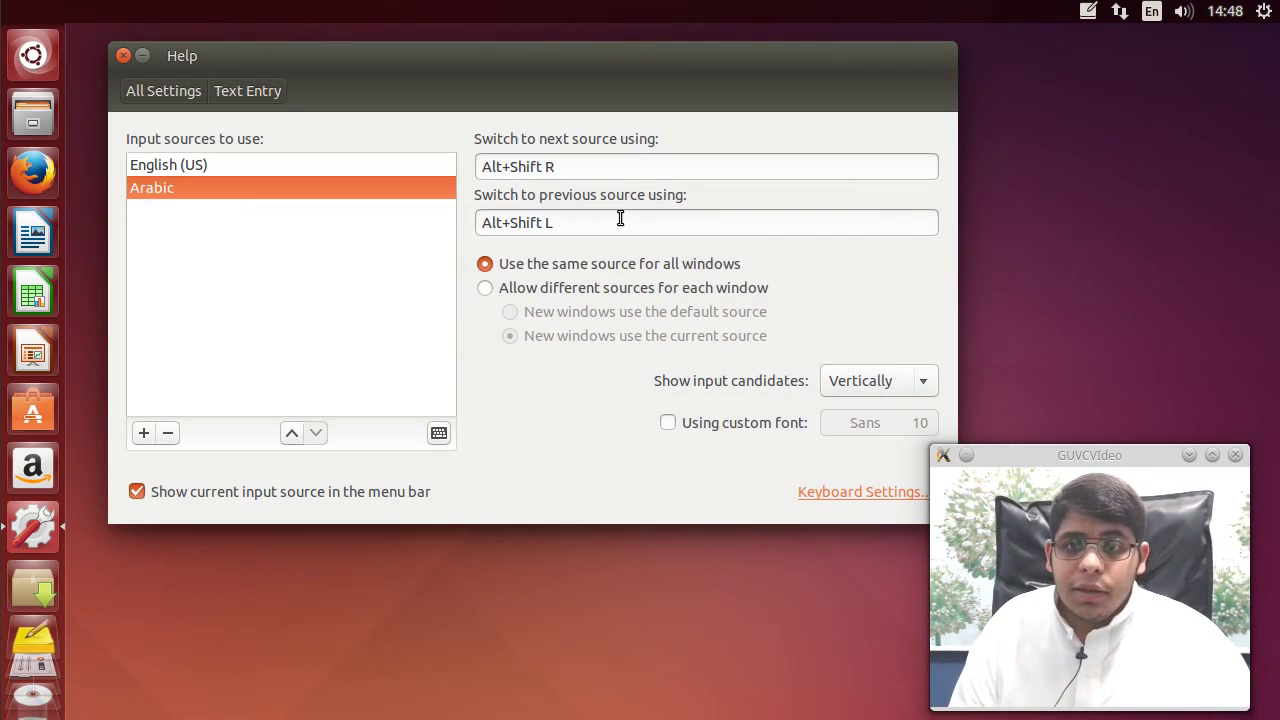
# - Switch the active input source to Arabic and close the Text Entry settings
pyautogui.hotkey('alt', 'shift', 'l')
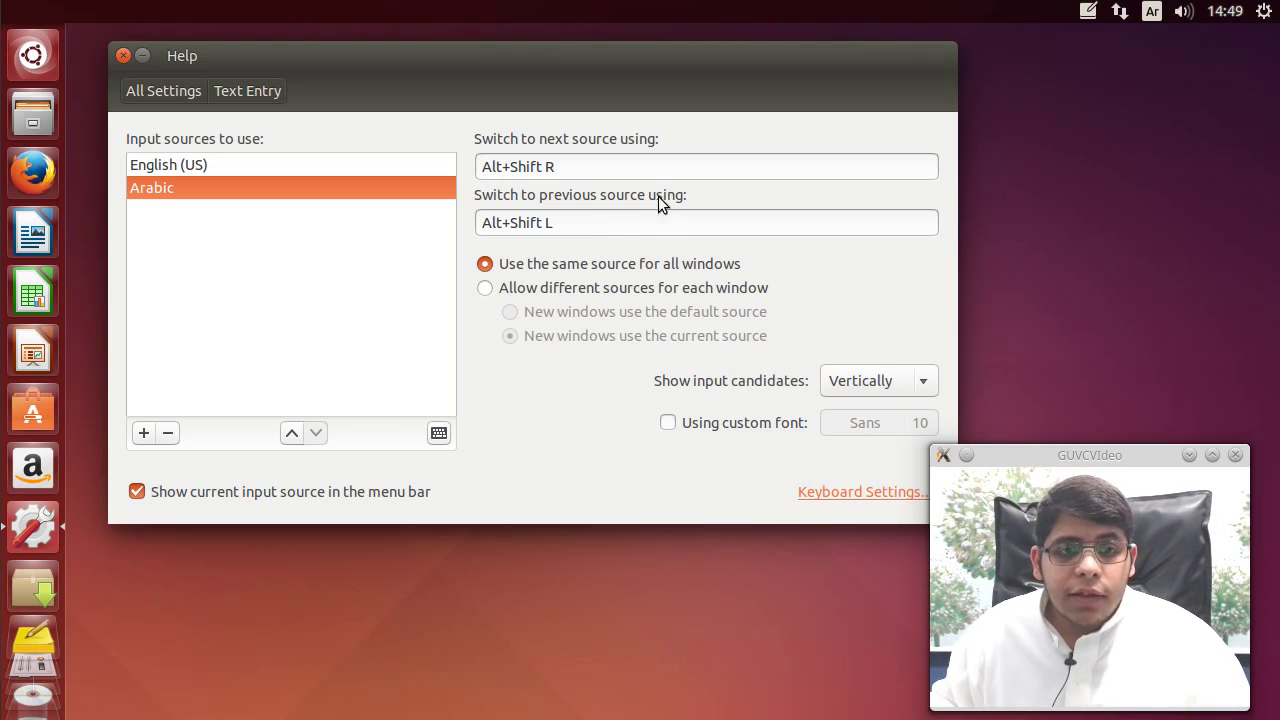
pyautogui.click(124, 56)
# - Create a new Tomboy note, enter the Arabic letters "ششيبش" as a typing test, and close the note
pyautogui.click(1088, 11)
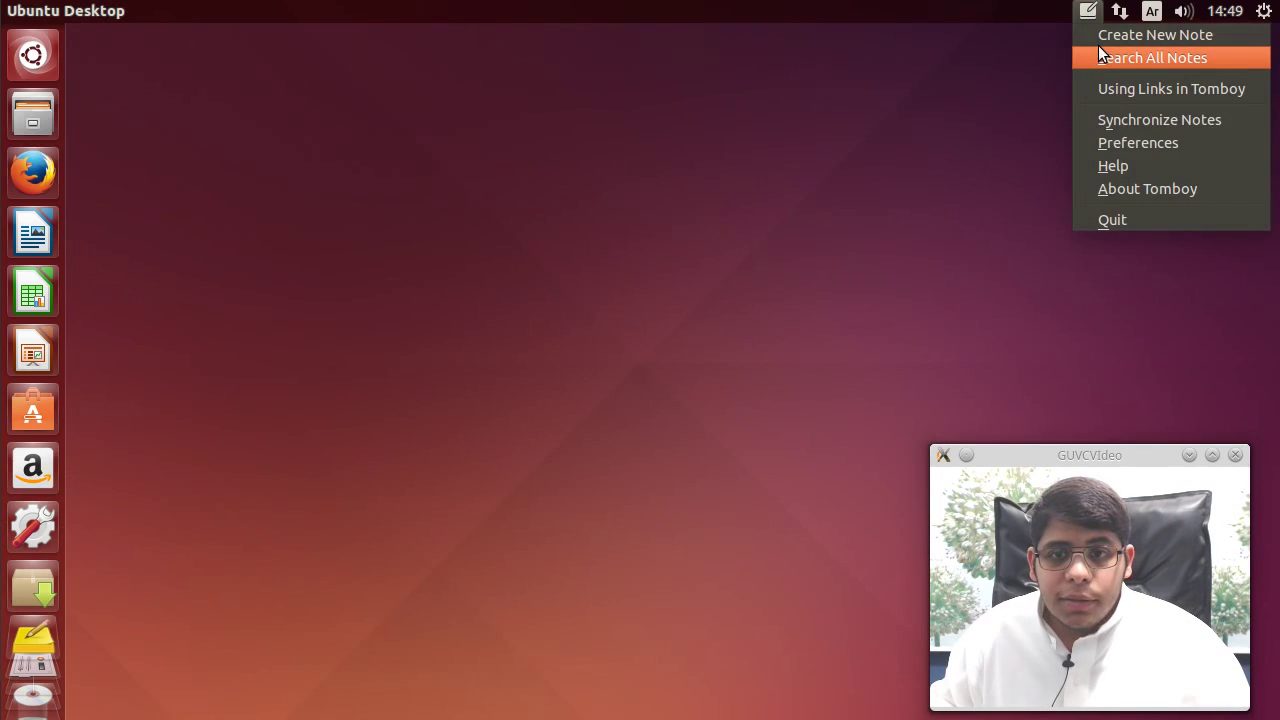
pyautogui.click(1099, 40)
pyautogui.write('شDescribe your new note here.')
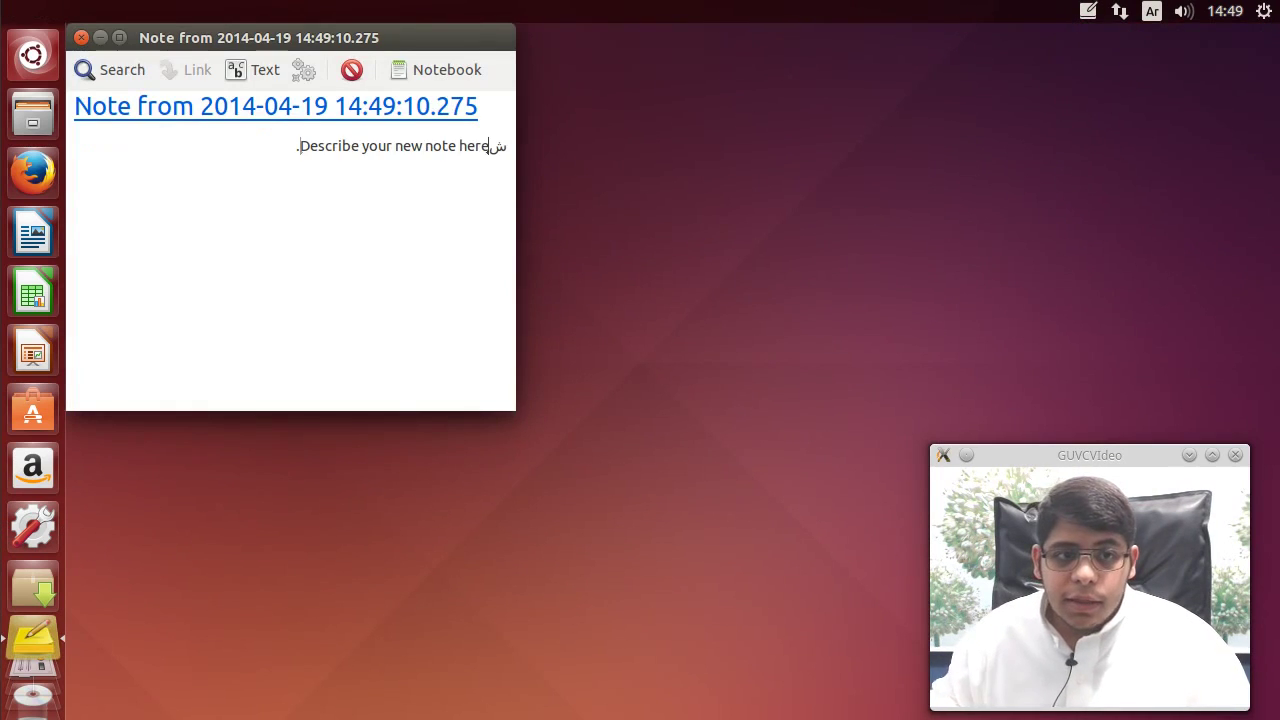
pyautogui.write('شيش')
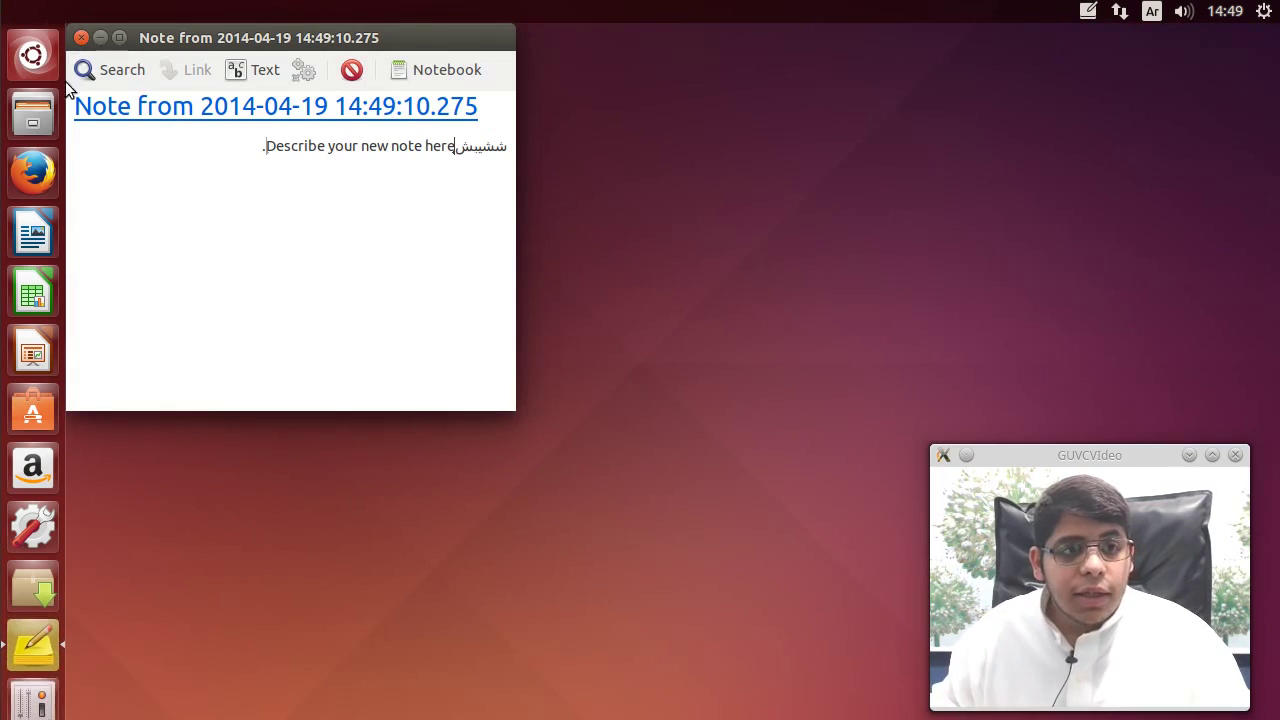
pyautogui.click(82, 39)
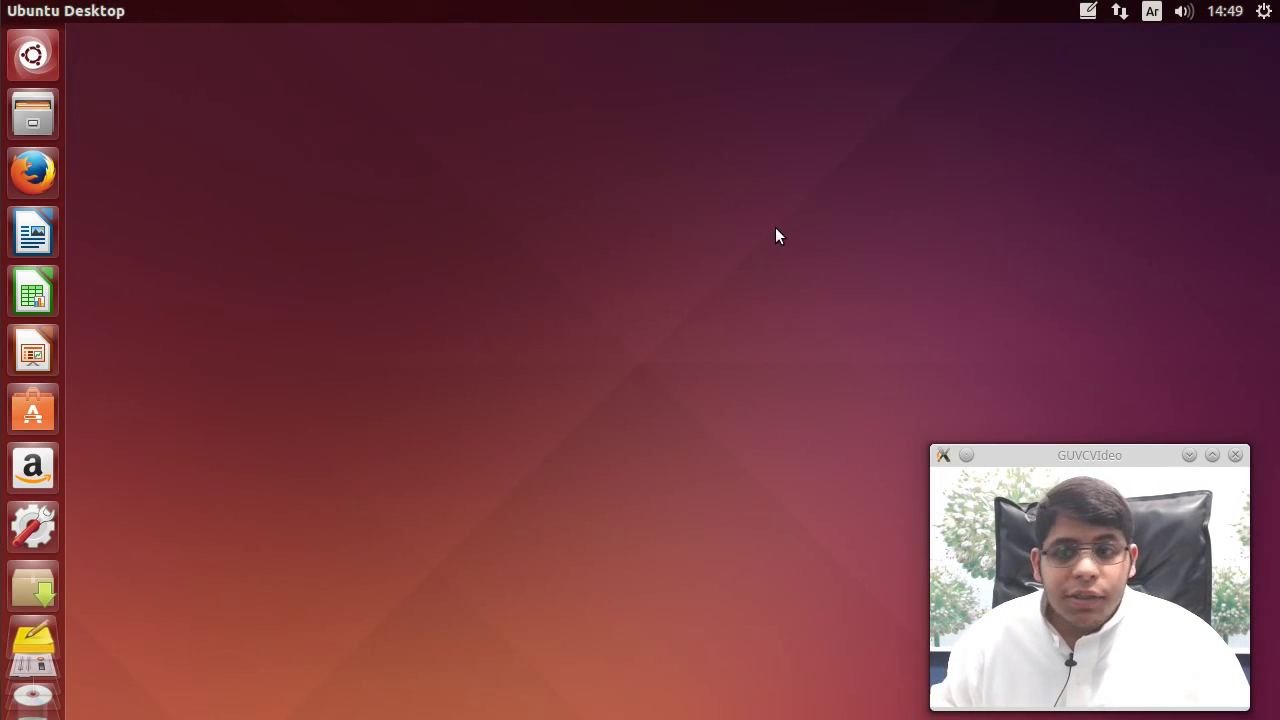
# - Switch the input source back to English, search the Dash for "langua" and open Language Support
pyautogui.click(56, 50)
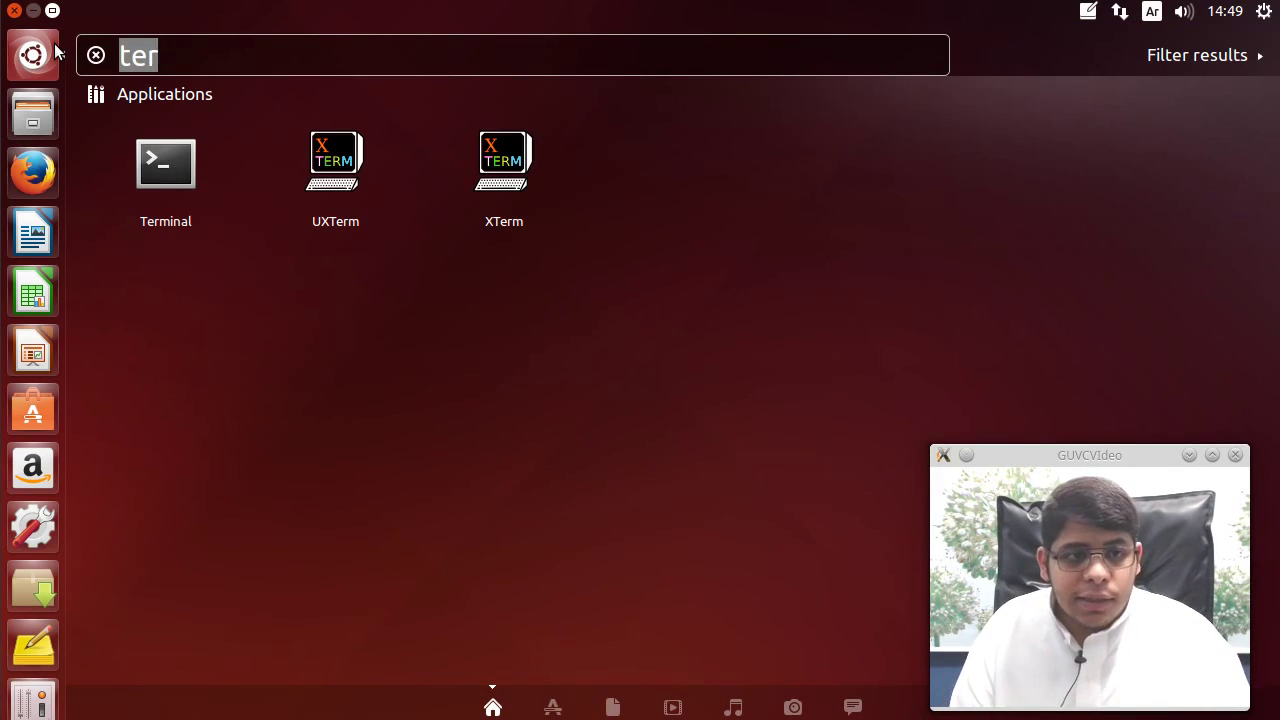
pyautogui.write('مش')
pyautogui.press('BackSpace')
pyautogui.press('BackSpace')
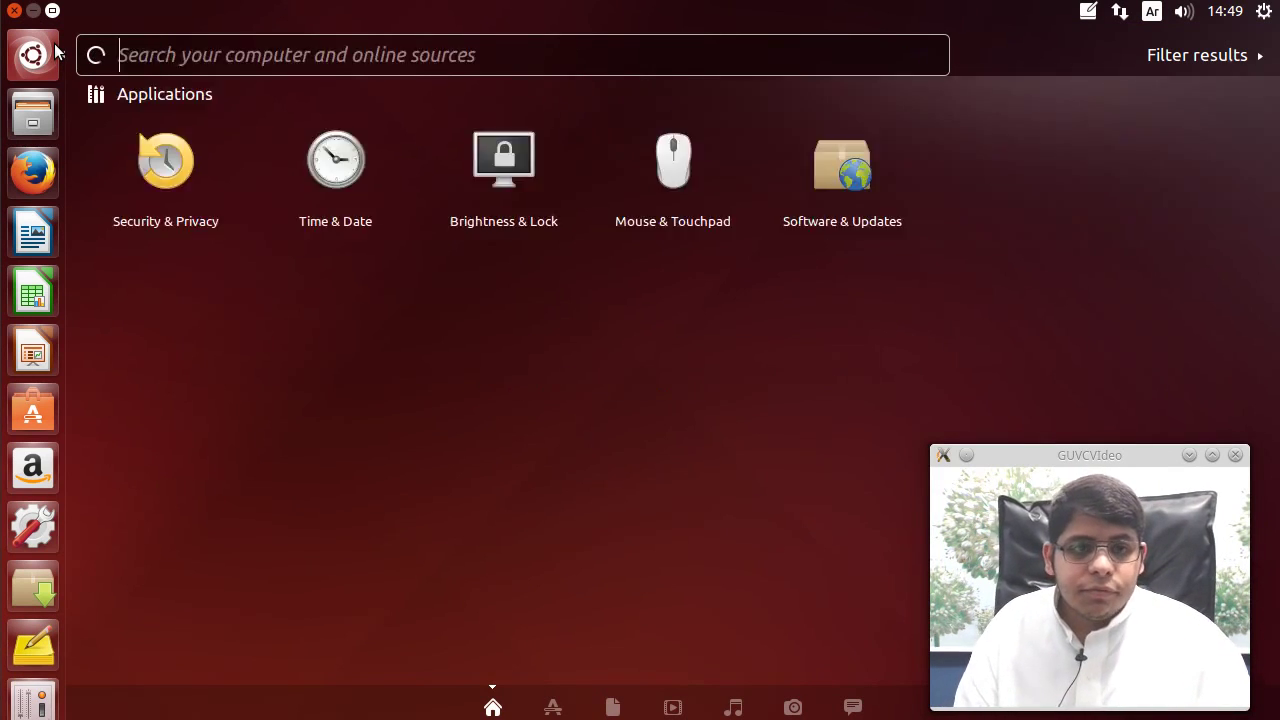
pyautogui.press('super+space')
pyautogui.write('langua')
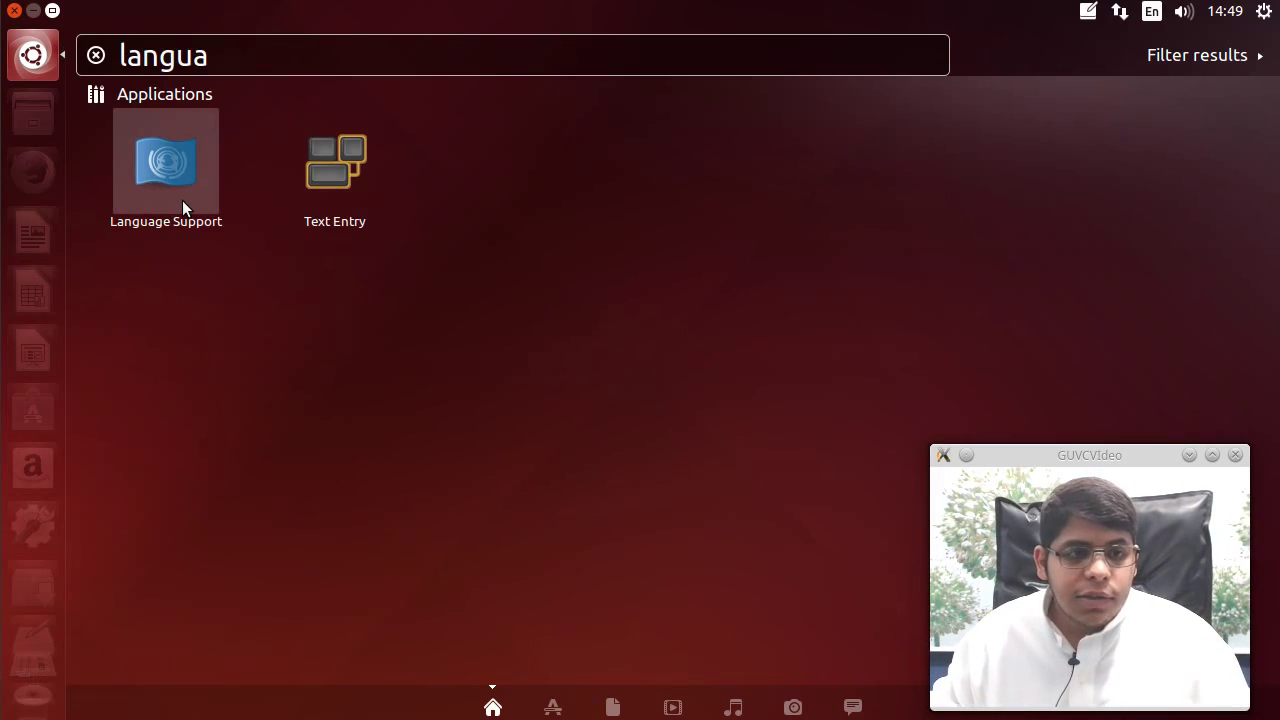
pyautogui.click(182, 205)
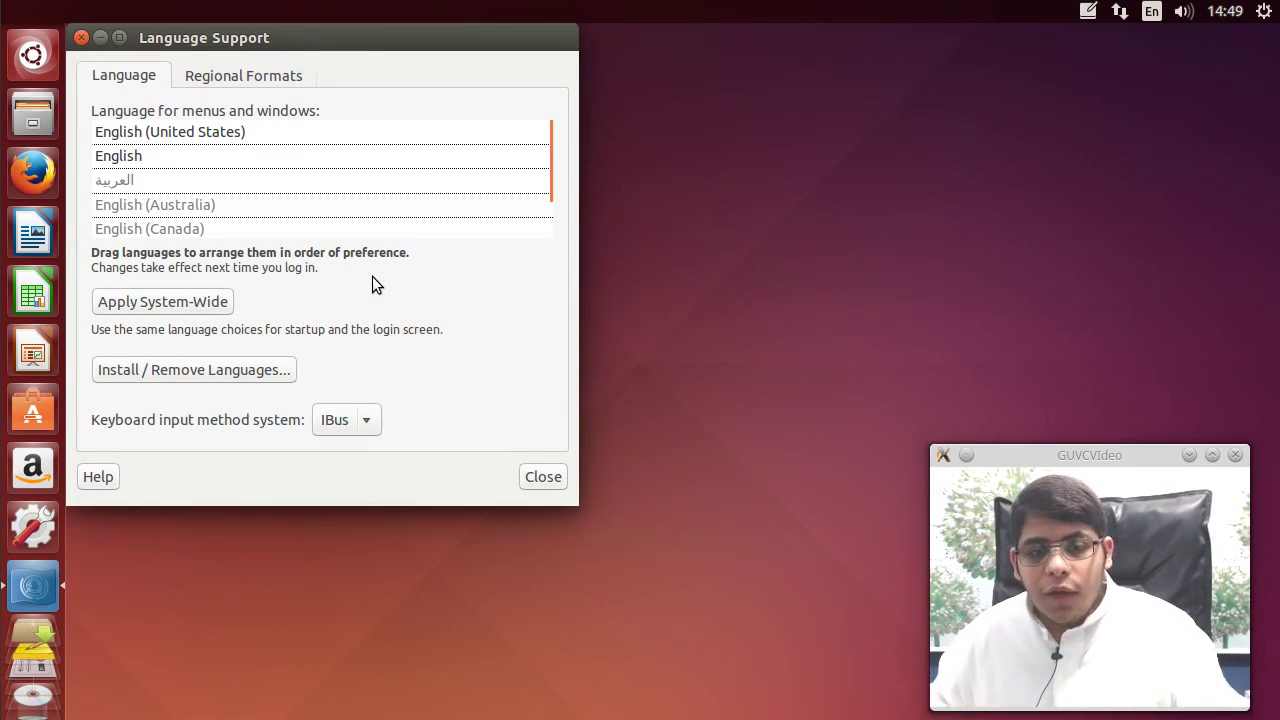
# - Check Arabic in the Installed Languages list and dismiss the list without applying changes
pyautogui.click(172, 378)
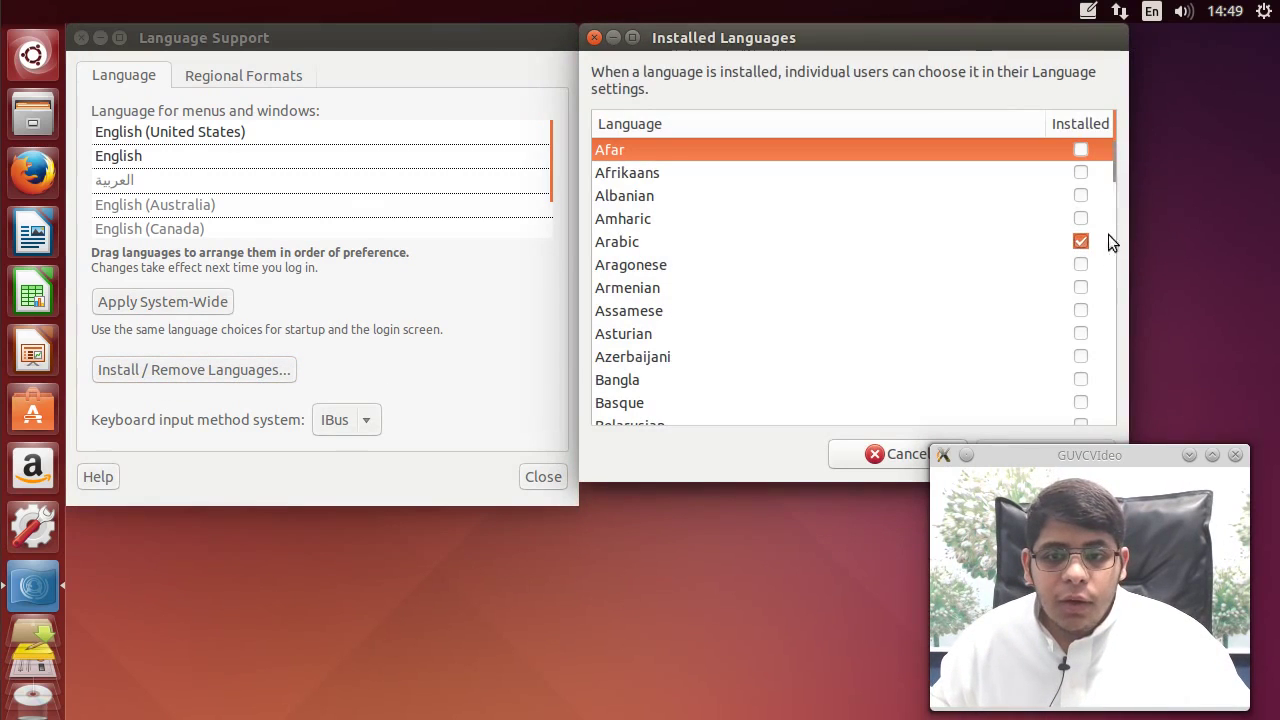
pyautogui.moveTo(974, 40); pyautogui.dragTo(666, 38)
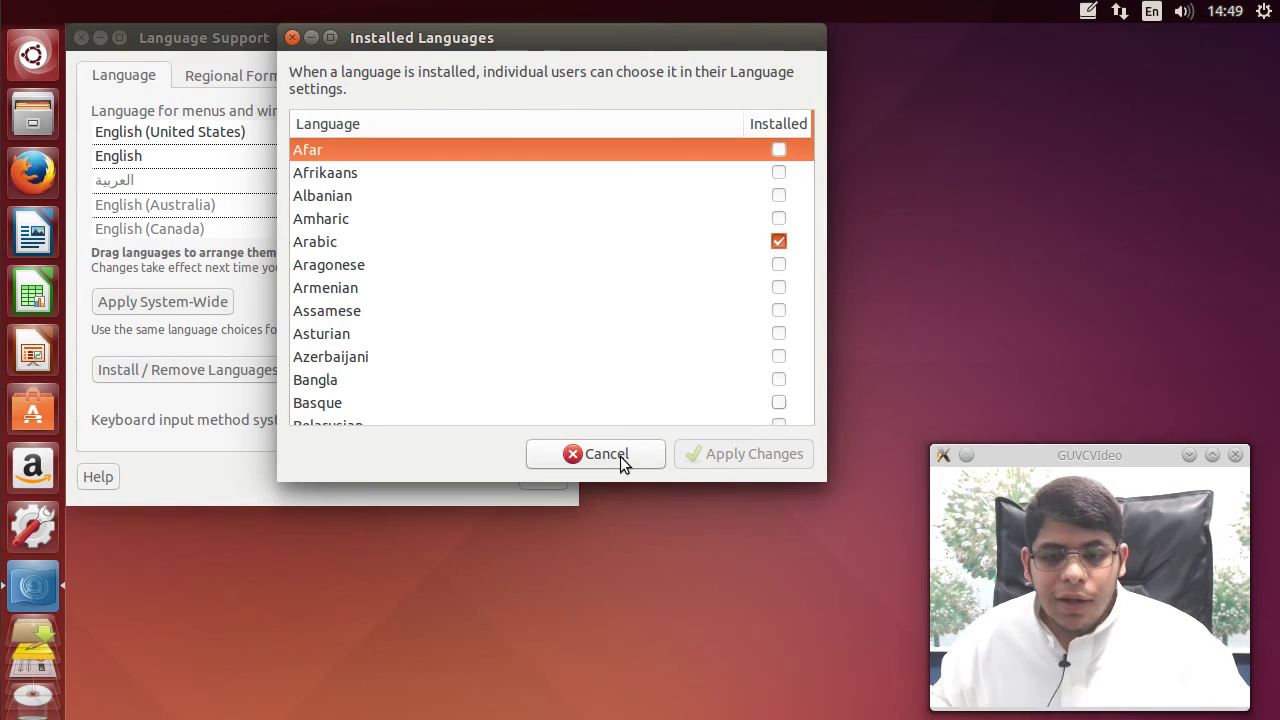
pyautogui.click(778, 244)
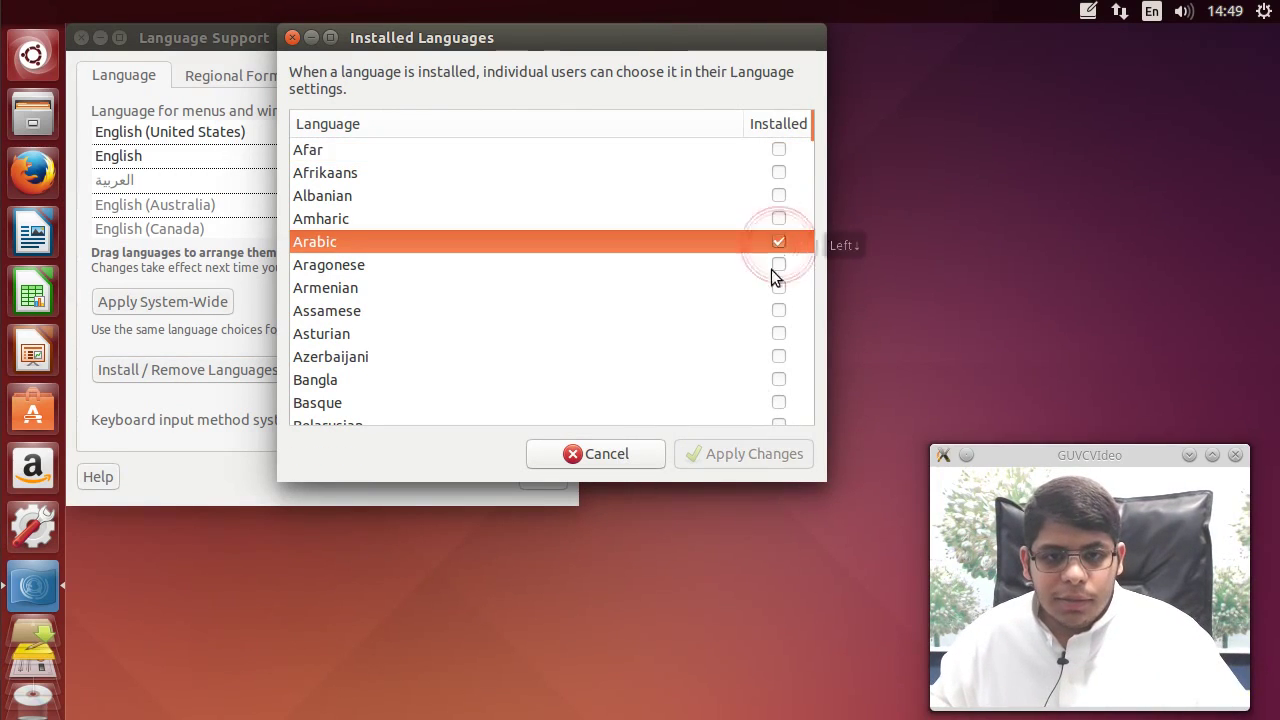
pyautogui.click(569, 454)
# - Move العربية (Arabic) to first place in the preference order of languages for menus and windows
pyautogui.click(170, 185)
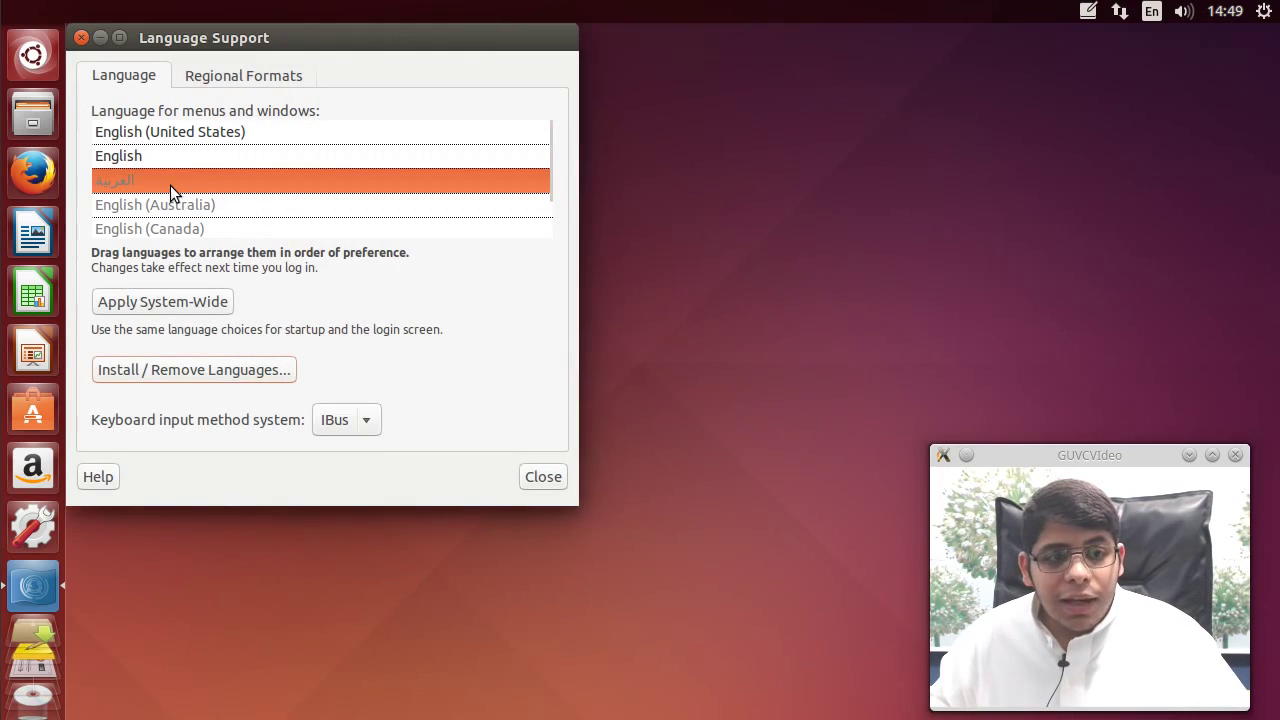
pyautogui.moveTo(168, 183); pyautogui.dragTo(163, 129)
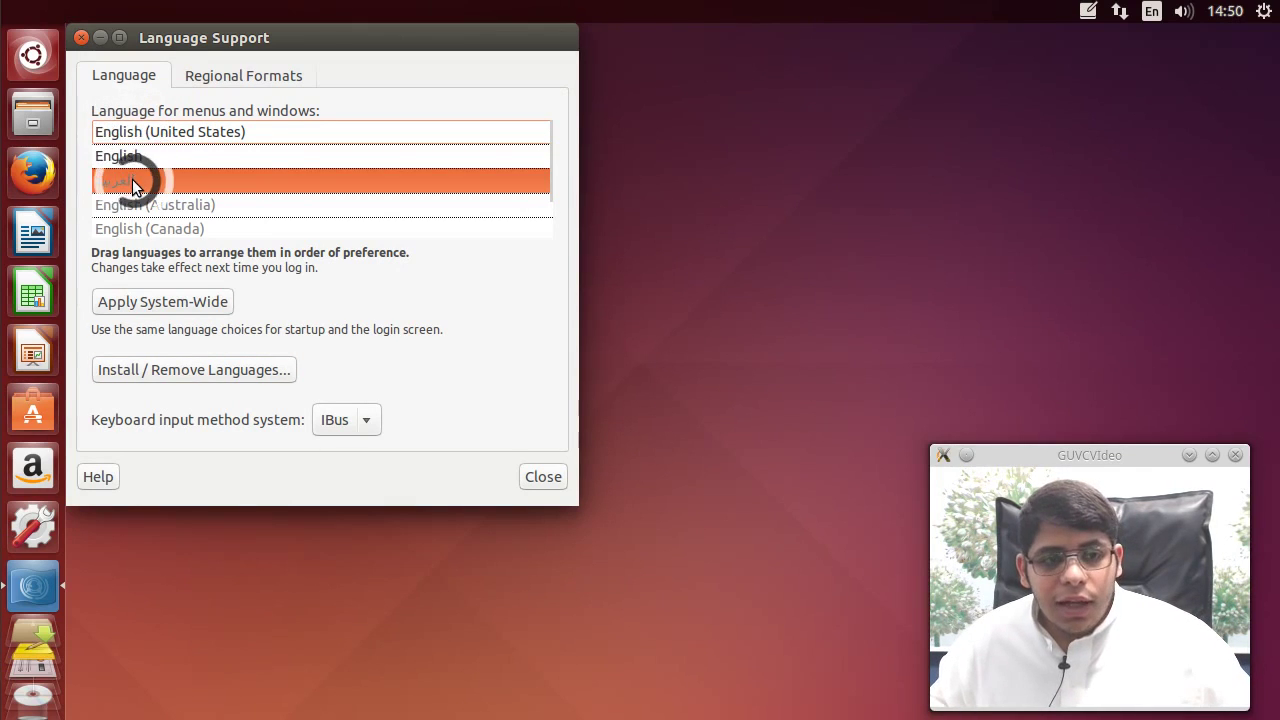
pyautogui.moveTo(132, 180); pyautogui.dragTo(136, 134)
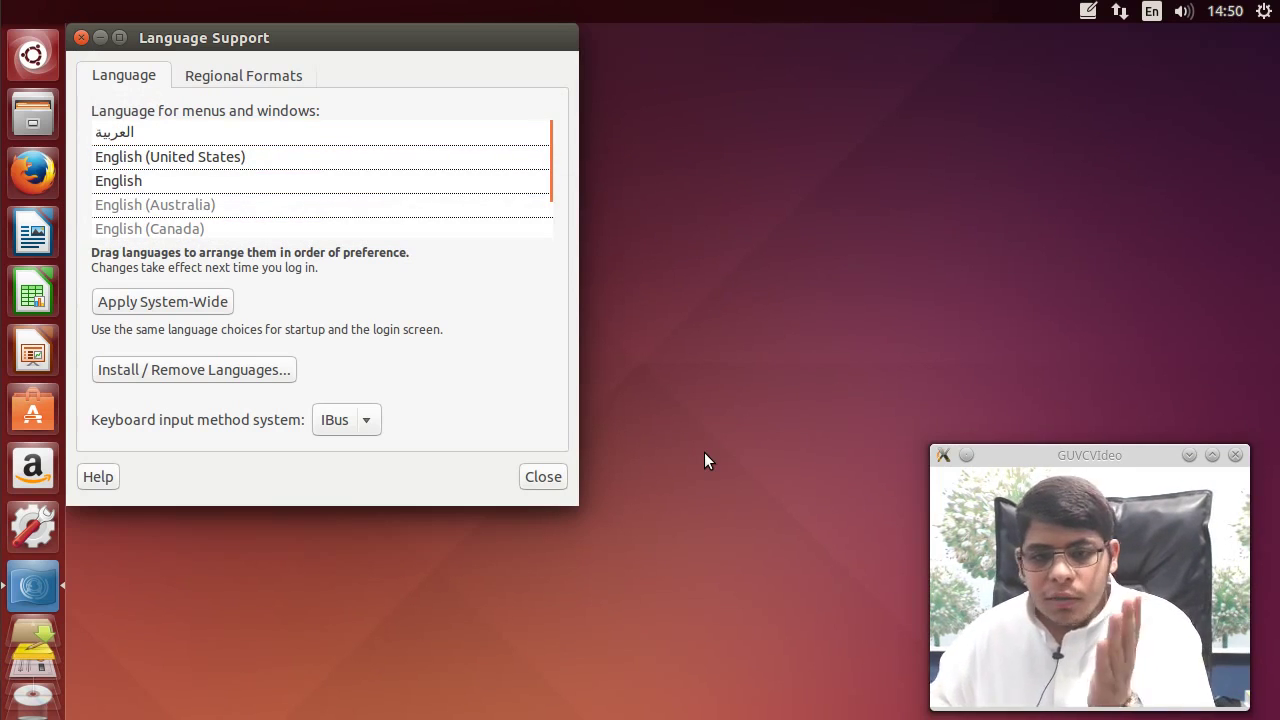
# - Apply the language choice system-wide, authenticating with the account password, and close Language Support
pyautogui.click(155, 305)
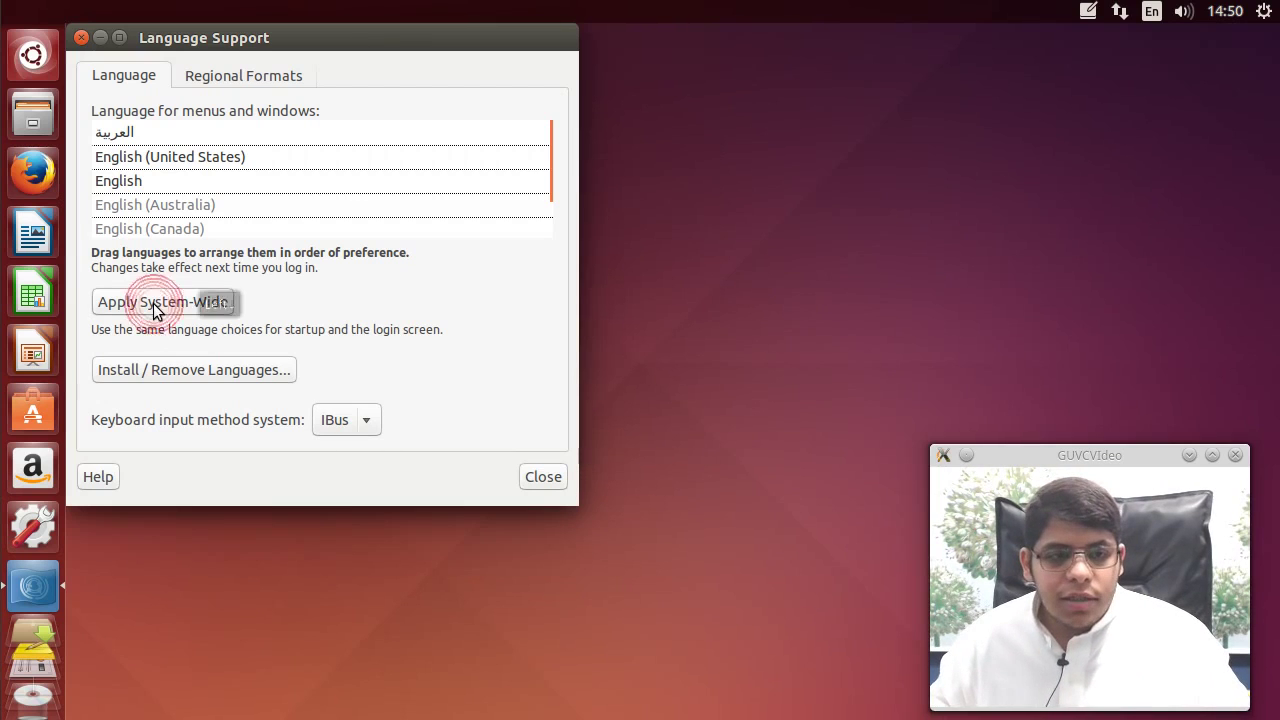
pyautogui.write('•••••')
pyautogui.click(898, 506)
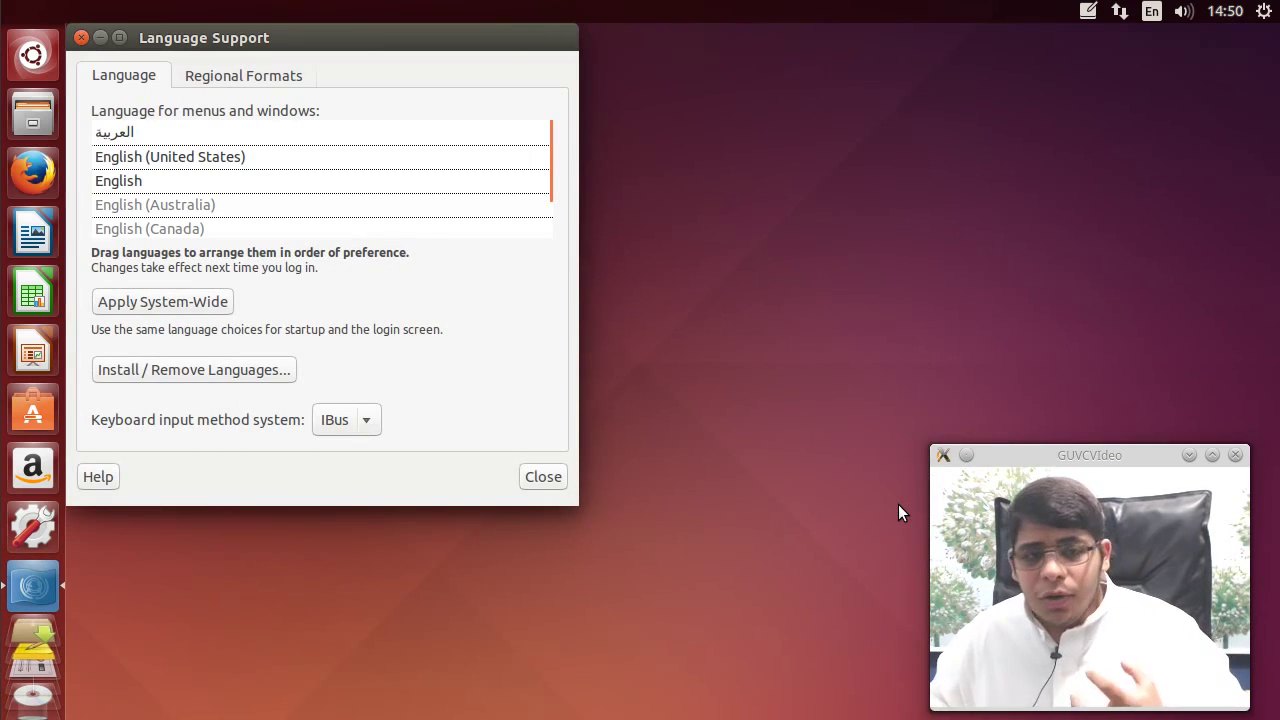
pyautogui.click(552, 482)
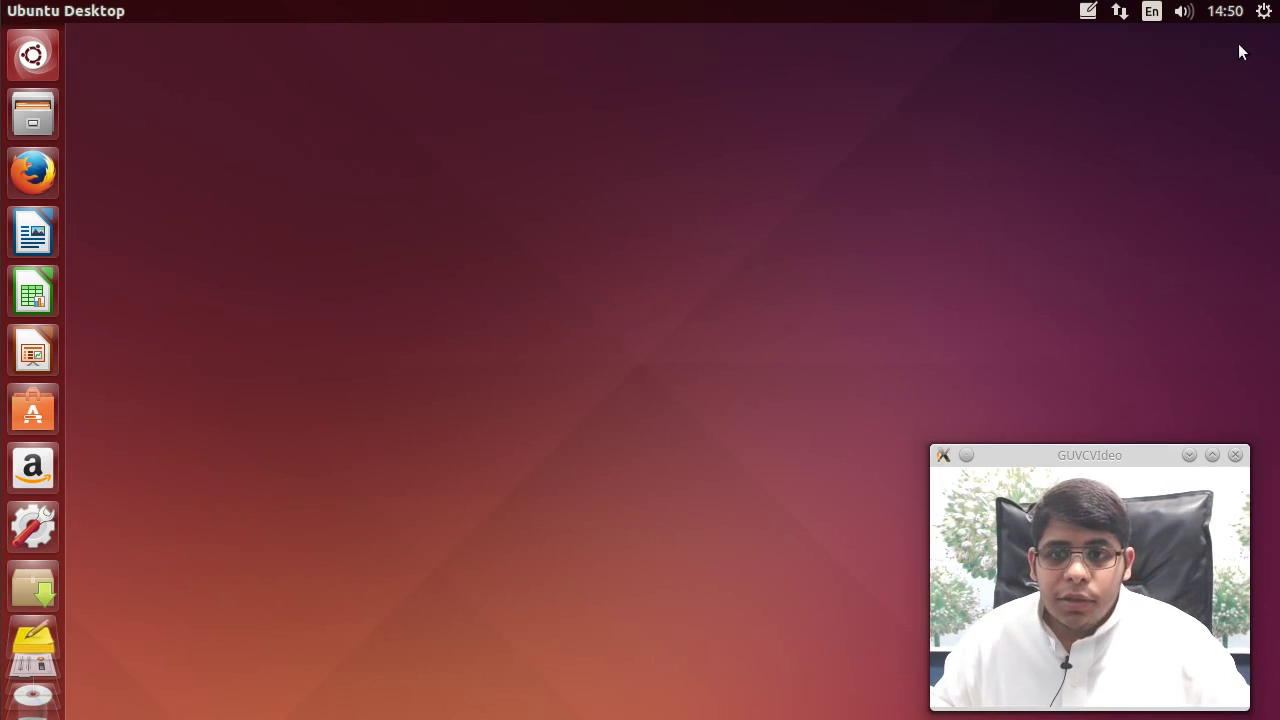
# - Log out of the session and log back in with the account password
pyautogui.click(1264, 12)
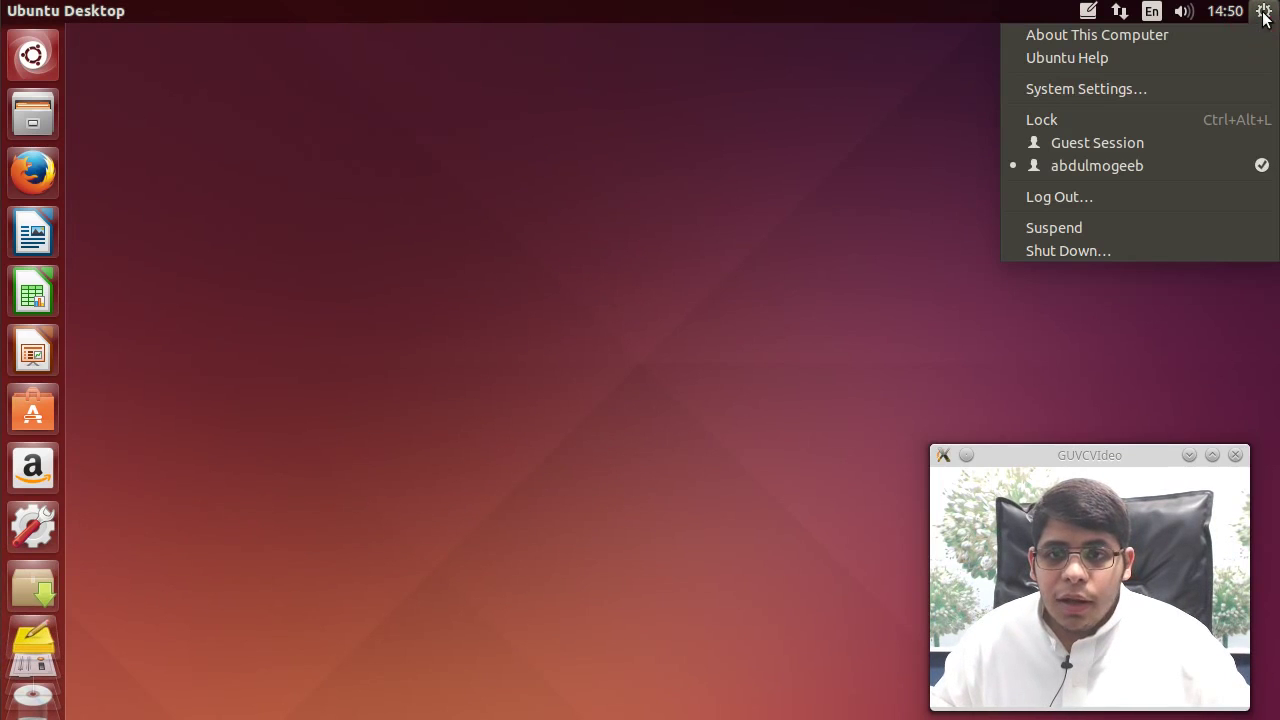
pyautogui.click(1090, 199)
pyautogui.click(733, 392)
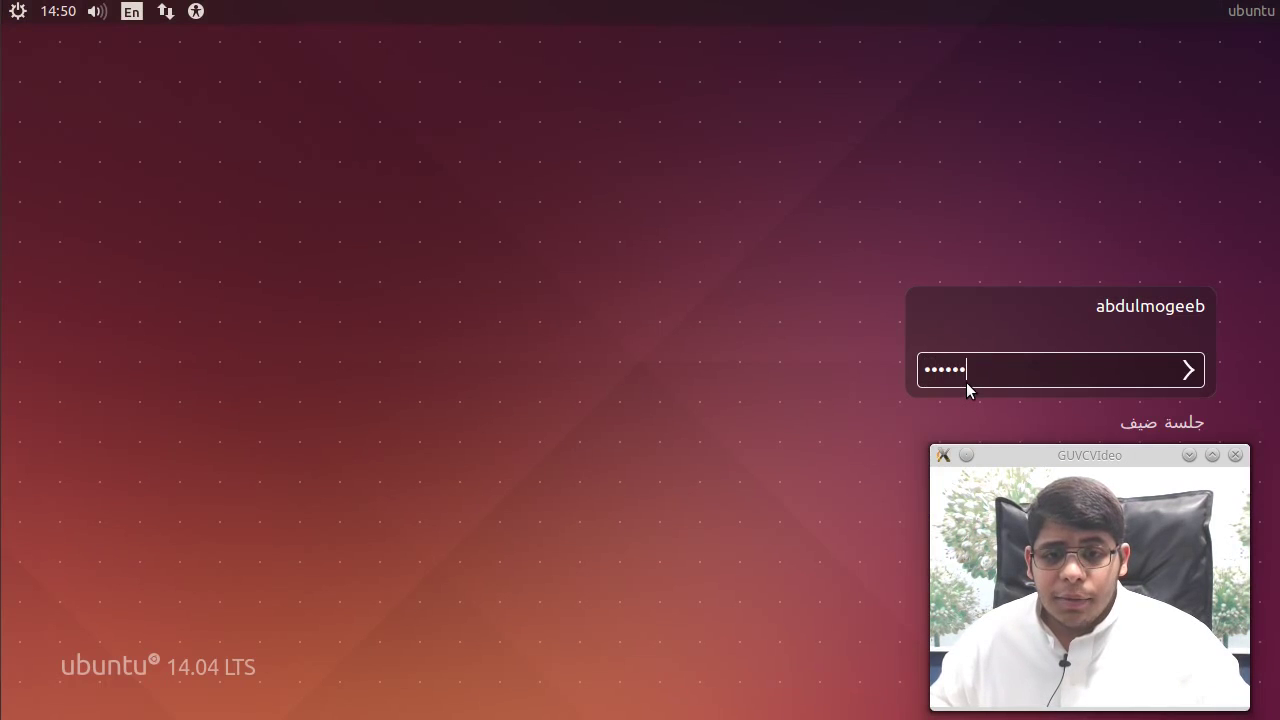
pyautogui.press('Return')
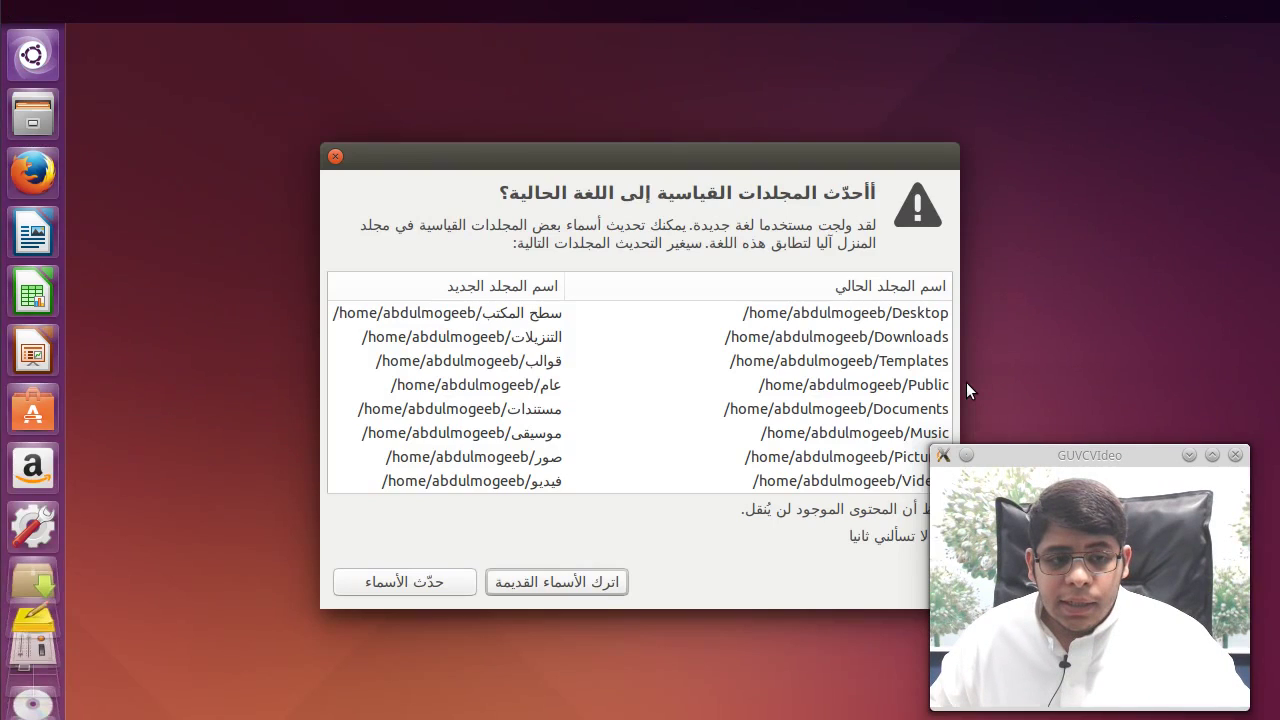
# - Compare the Arabic folder names proposed in the standard folders update dialog with the current folders in the home directory
pyautogui.moveTo(690, 157); pyautogui.dragTo(508, 95)
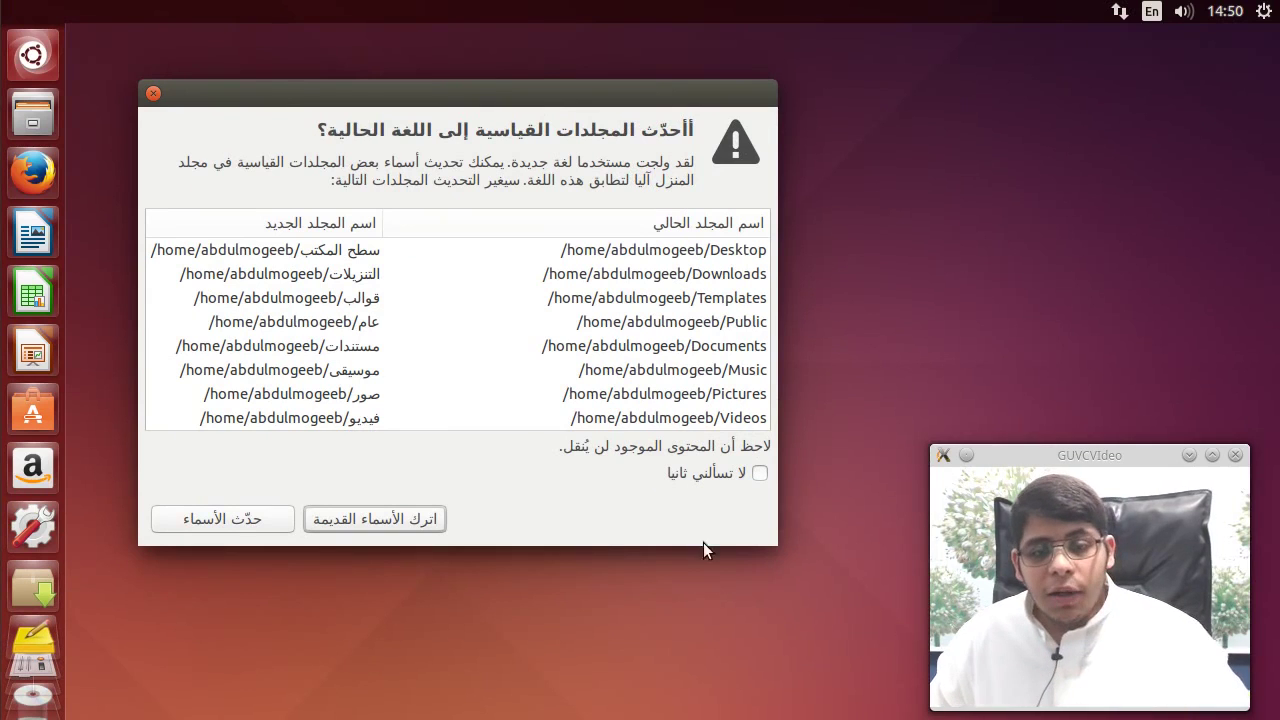
pyautogui.click(33, 115)
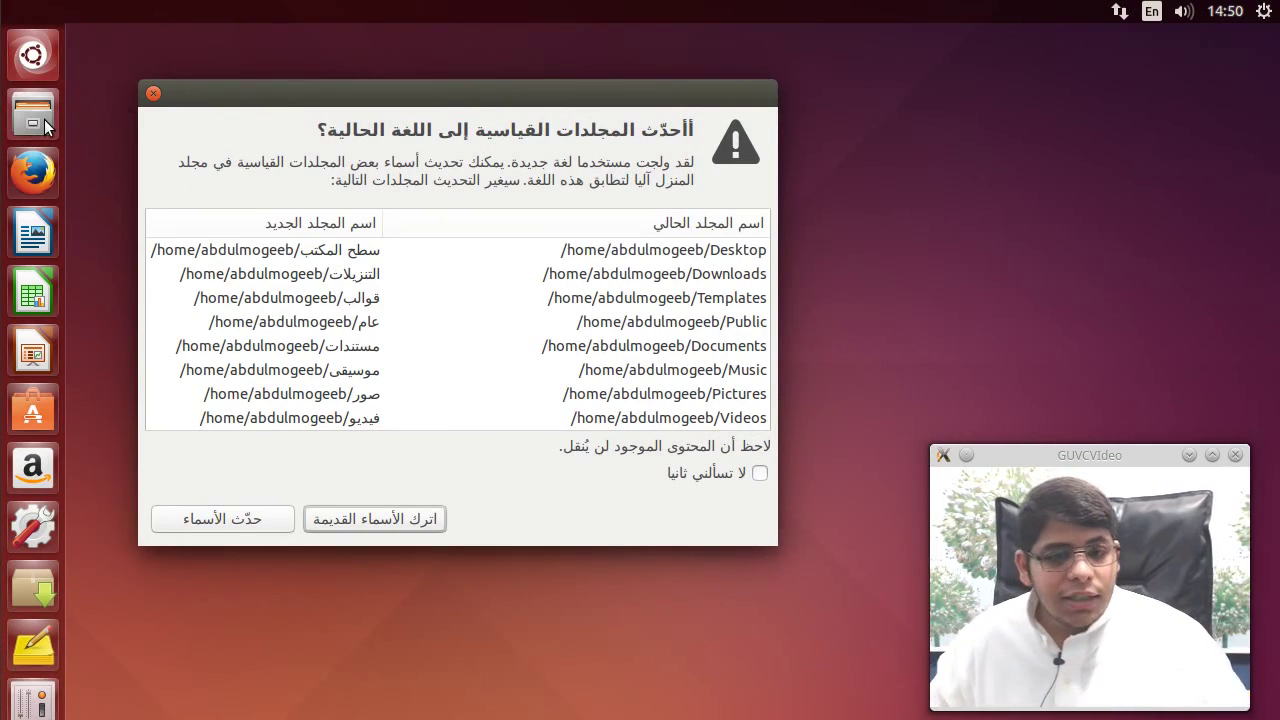
pyautogui.moveTo(850, 226); pyautogui.dragTo(798, 90)
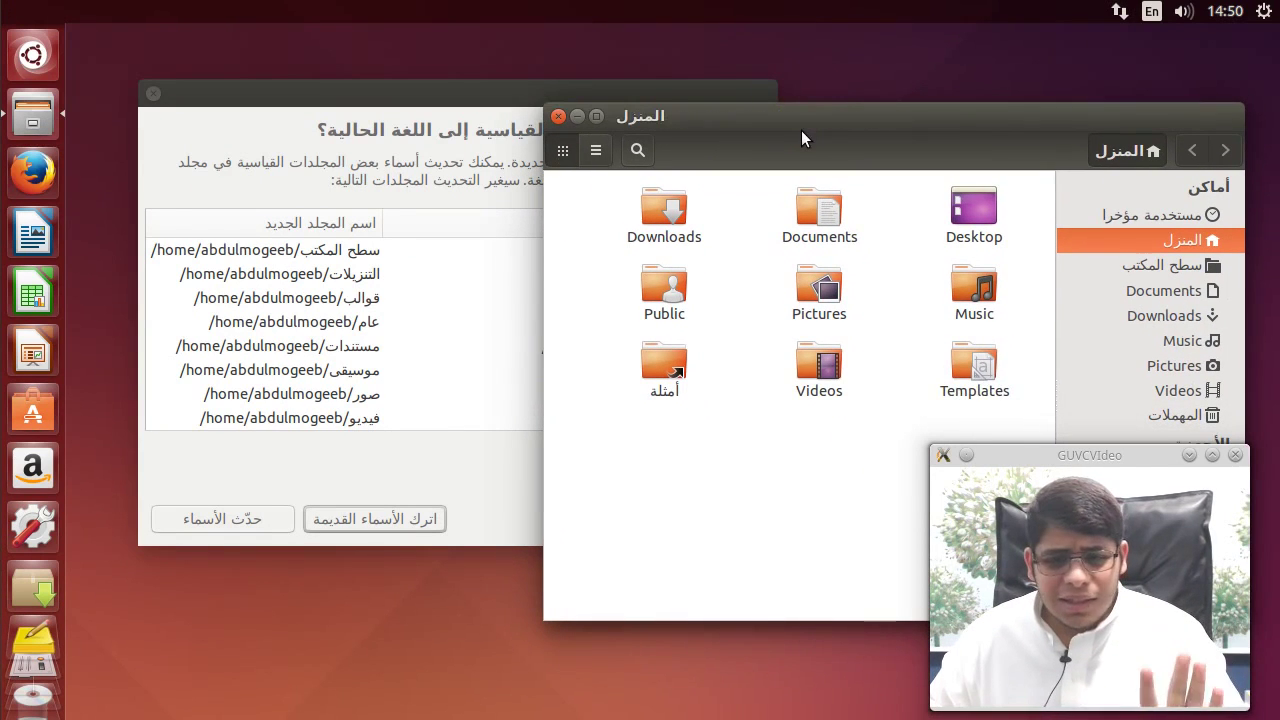
pyautogui.moveTo(1039, 124); pyautogui.dragTo(1022, 92)
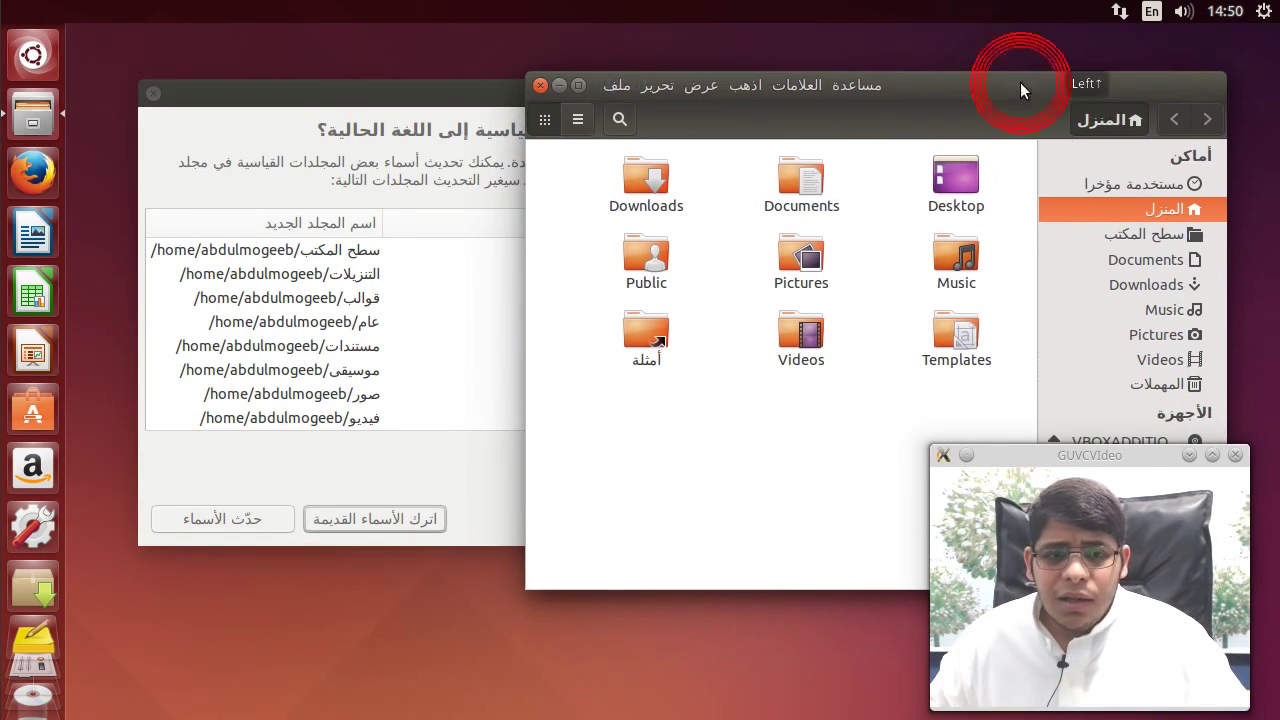
pyautogui.click(461, 92)
pyautogui.moveTo(461, 92); pyautogui.dragTo(410, 88)
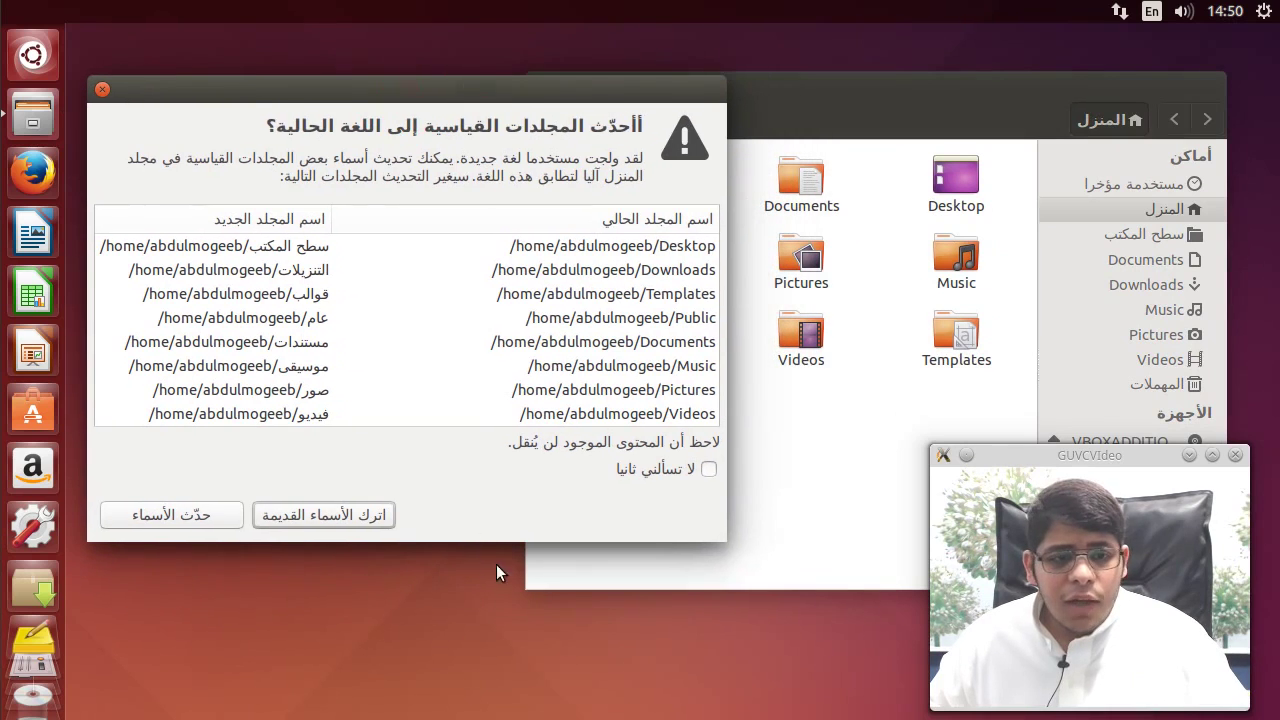
pyautogui.click(784, 465)
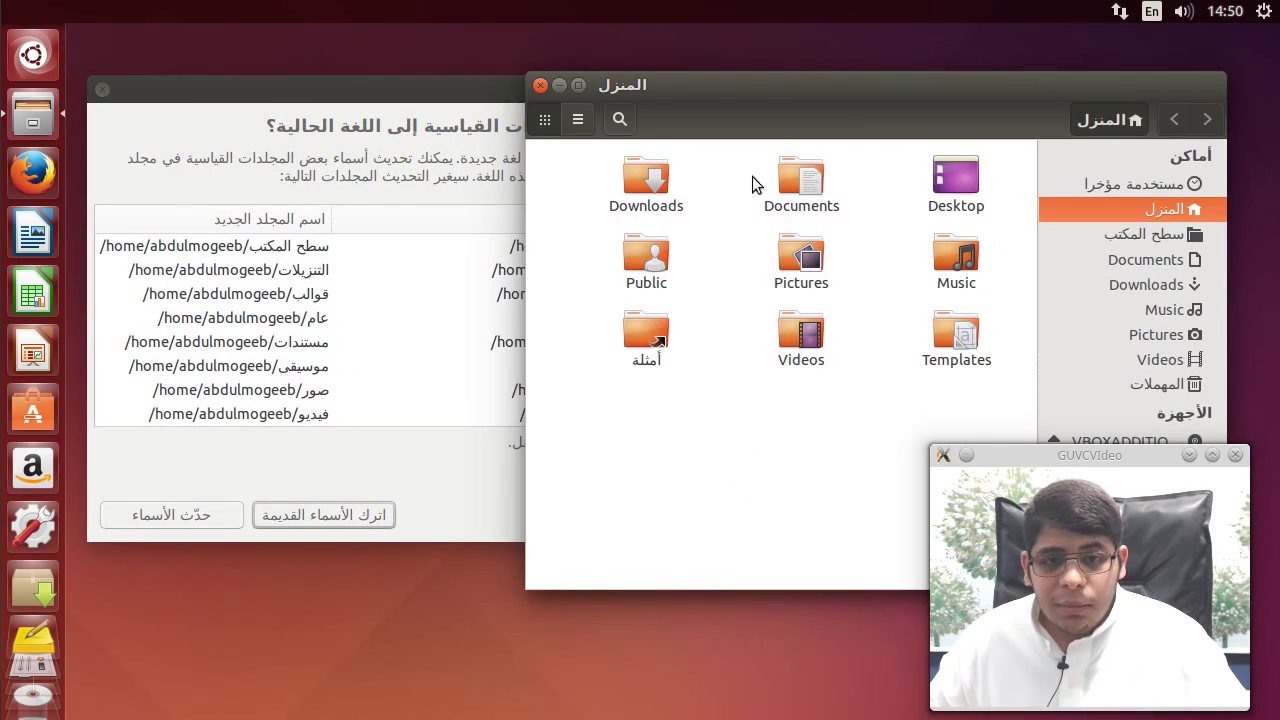
pyautogui.click(445, 118)
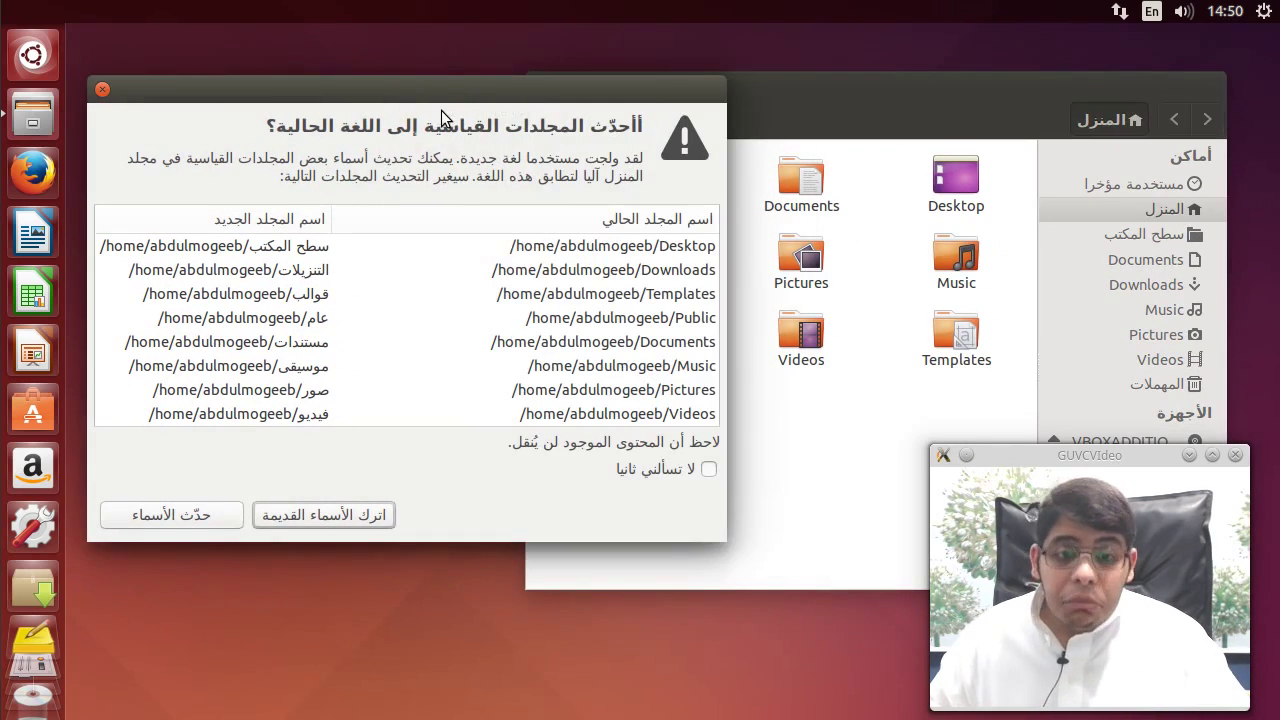
# - Update the standard home folders to their Arabic names and close the home folder window
pyautogui.click(214, 520)
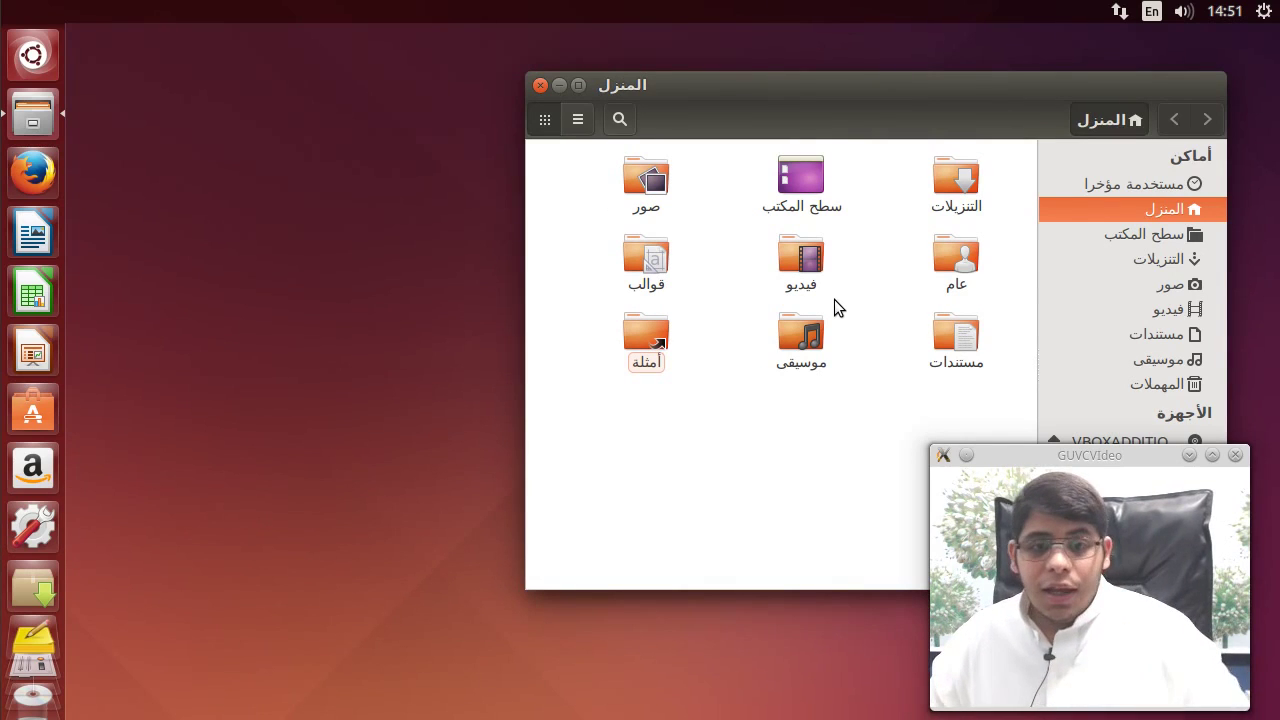
pyautogui.click(540, 88)
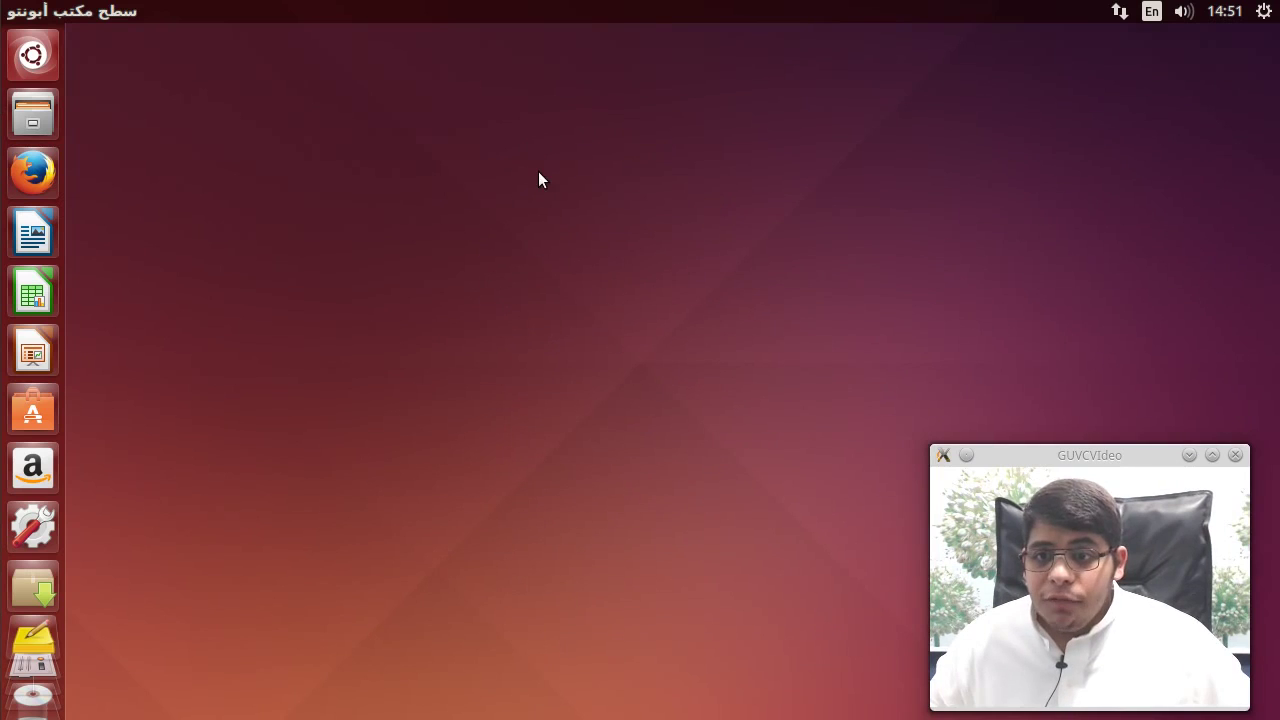
# - Search the Unity dash for "linguistics", then clear the search and close the dash
pyautogui.click(50, 63)
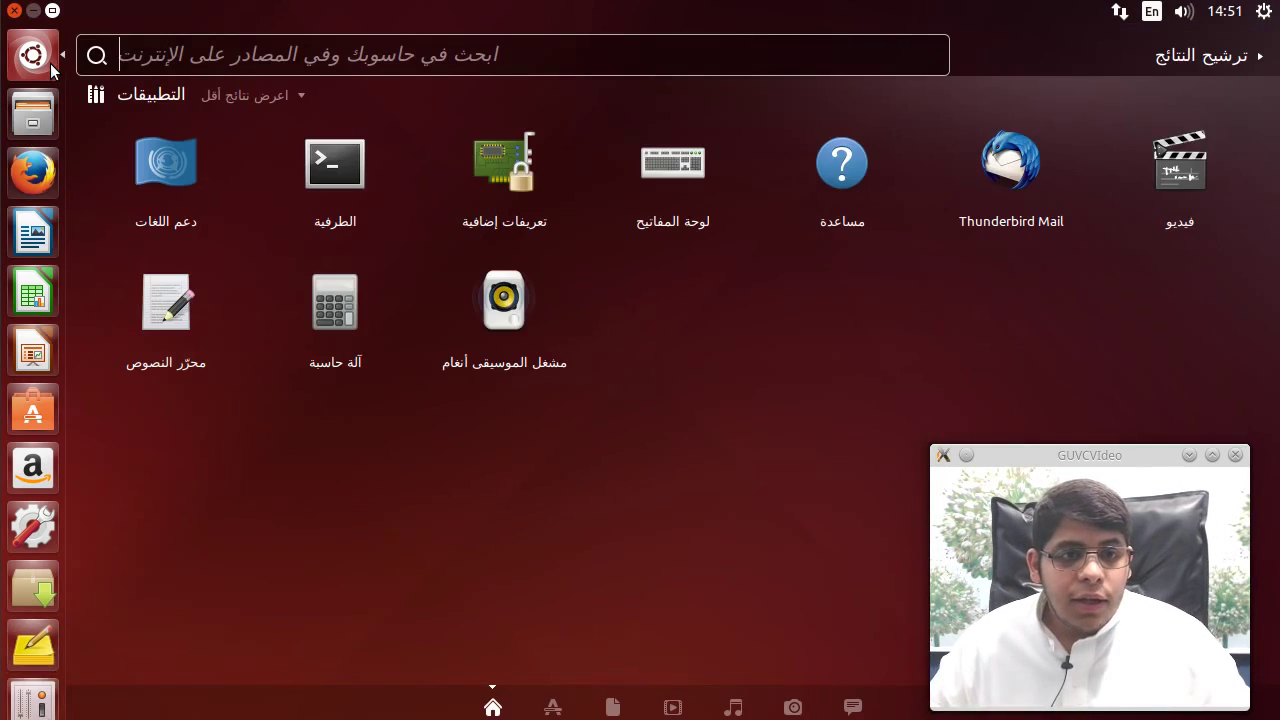
pyautogui.write('d')
pyautogui.press('BackSpace')
pyautogui.write('b')
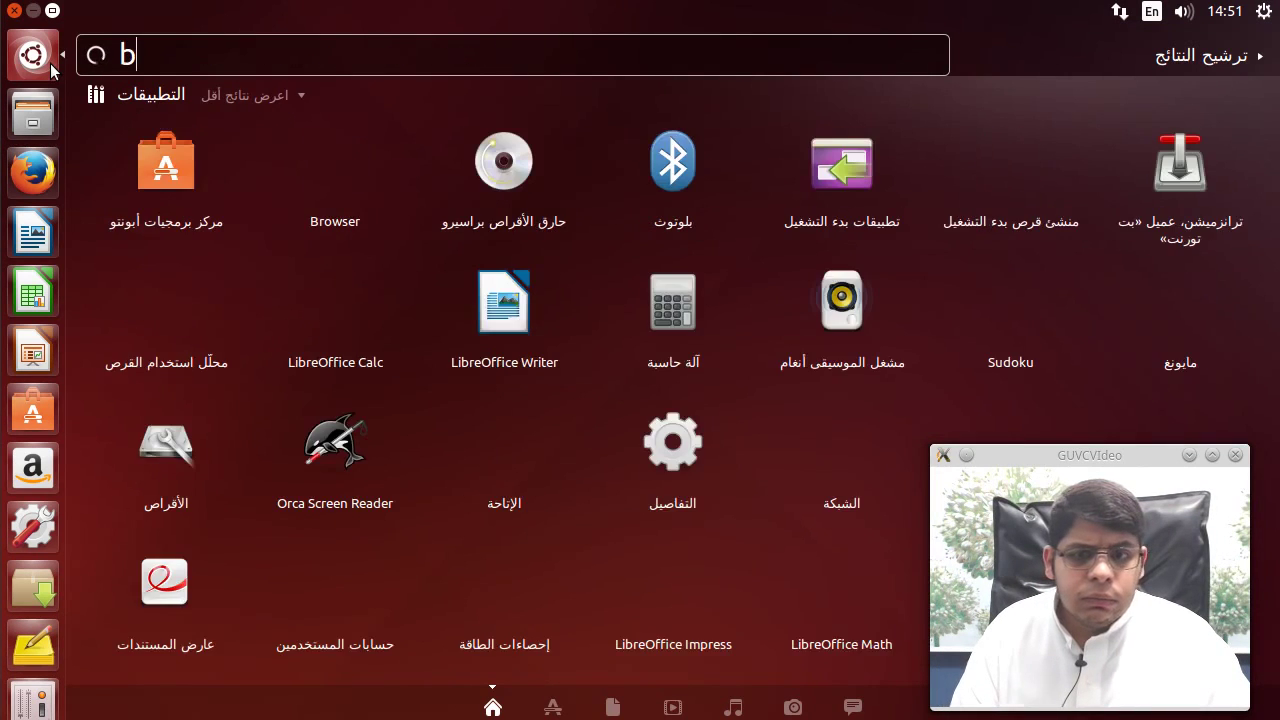
pyautogui.press('BackSpace')
pyautogui.write('li')
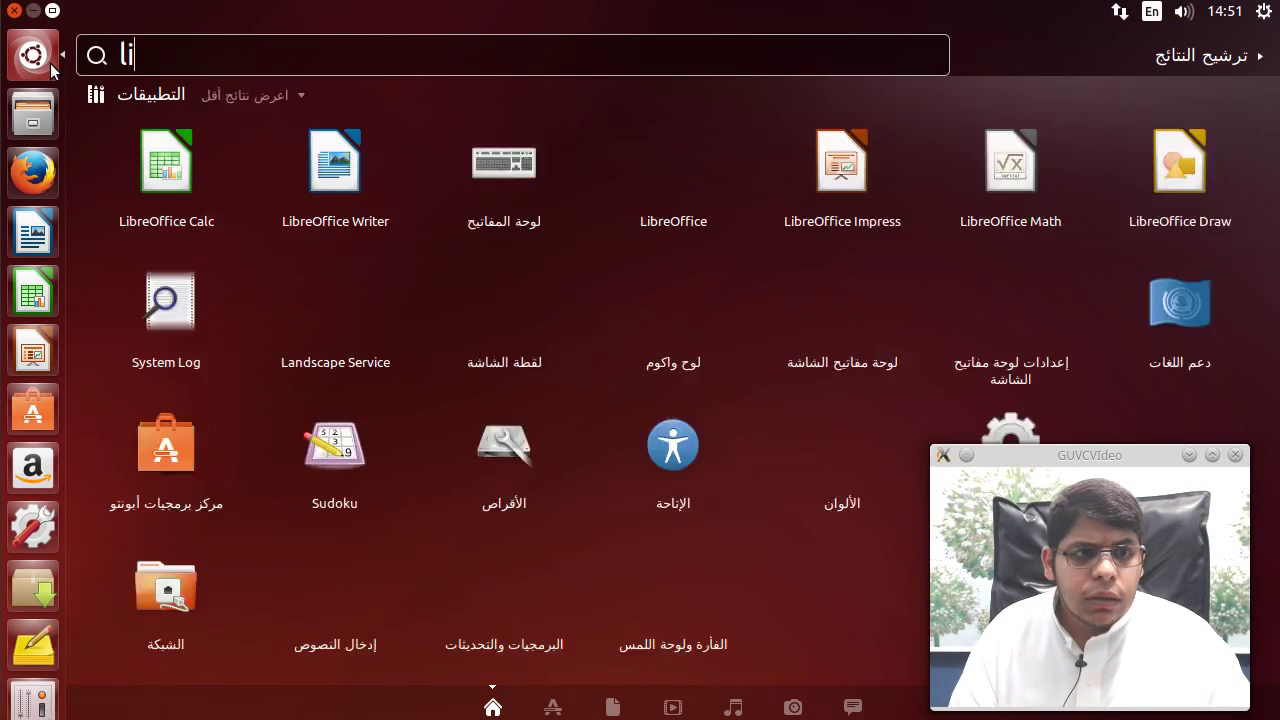
pyautogui.write('nguistics')
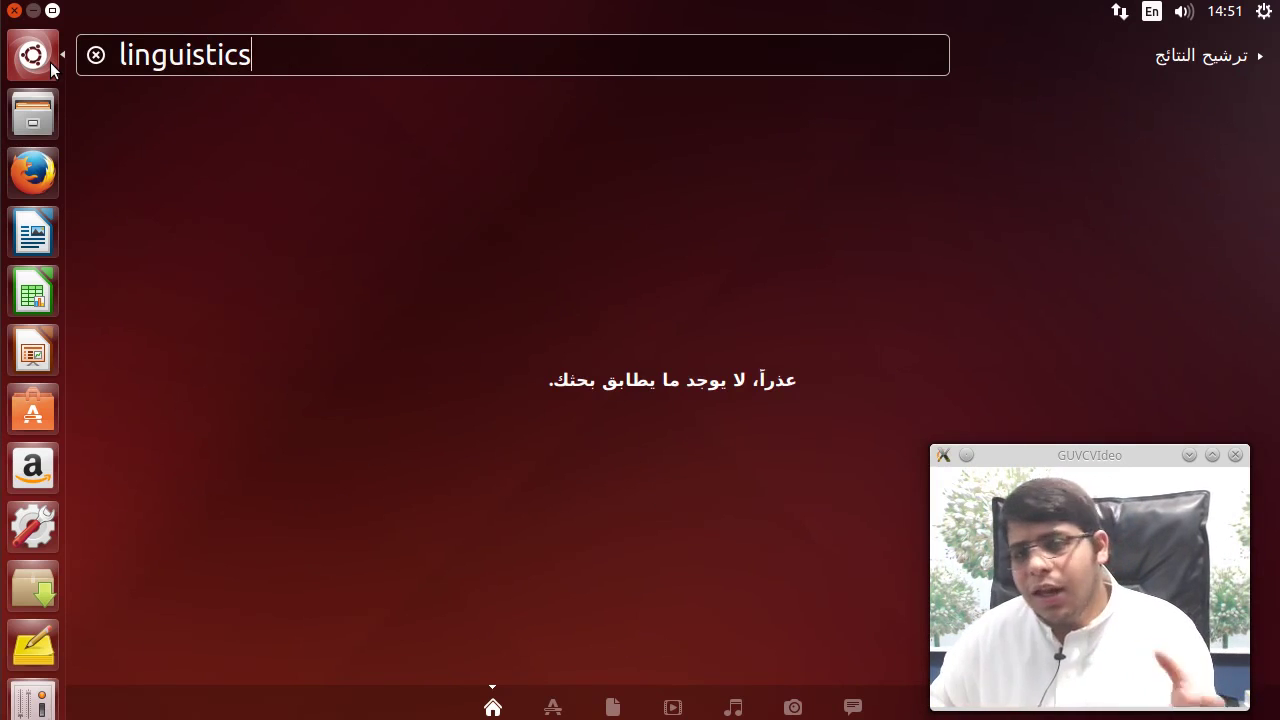
pyautogui.click(95, 55)
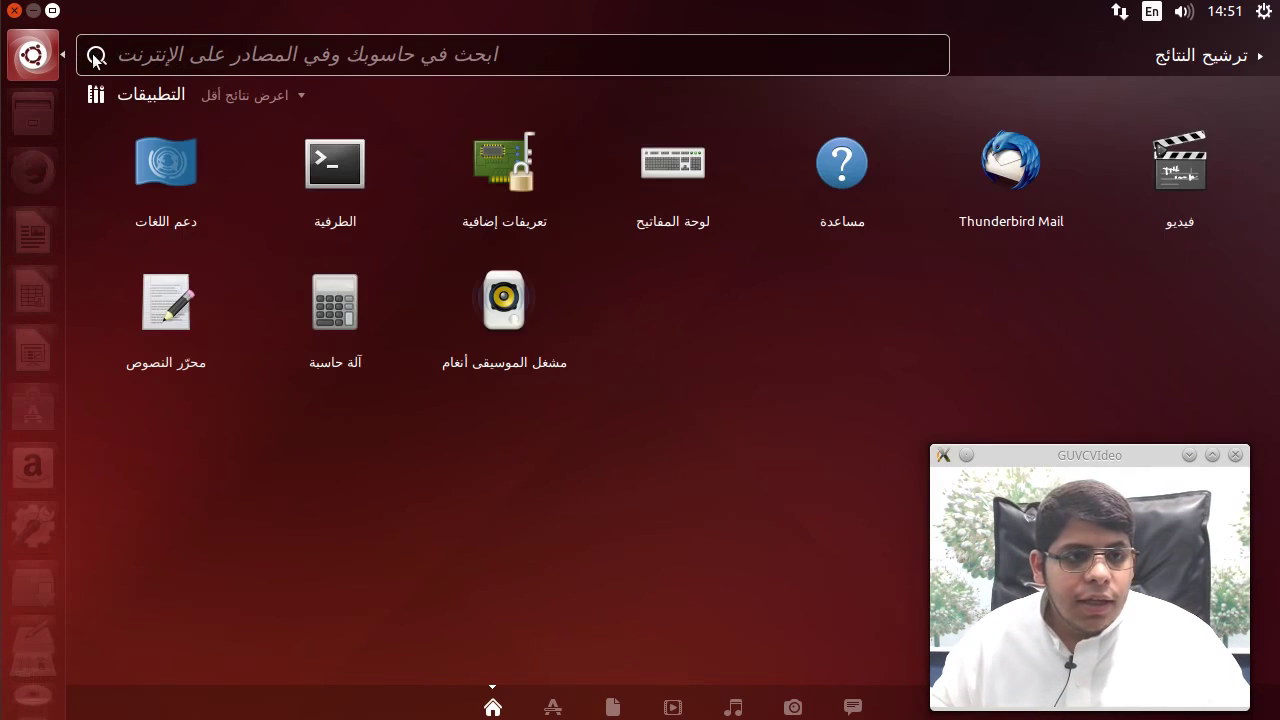
pyautogui.click(48, 56)
# - Turn on the inclusion of online search results for the Unity dash in the Security and Privacy settings
pyautogui.click(50, 522)
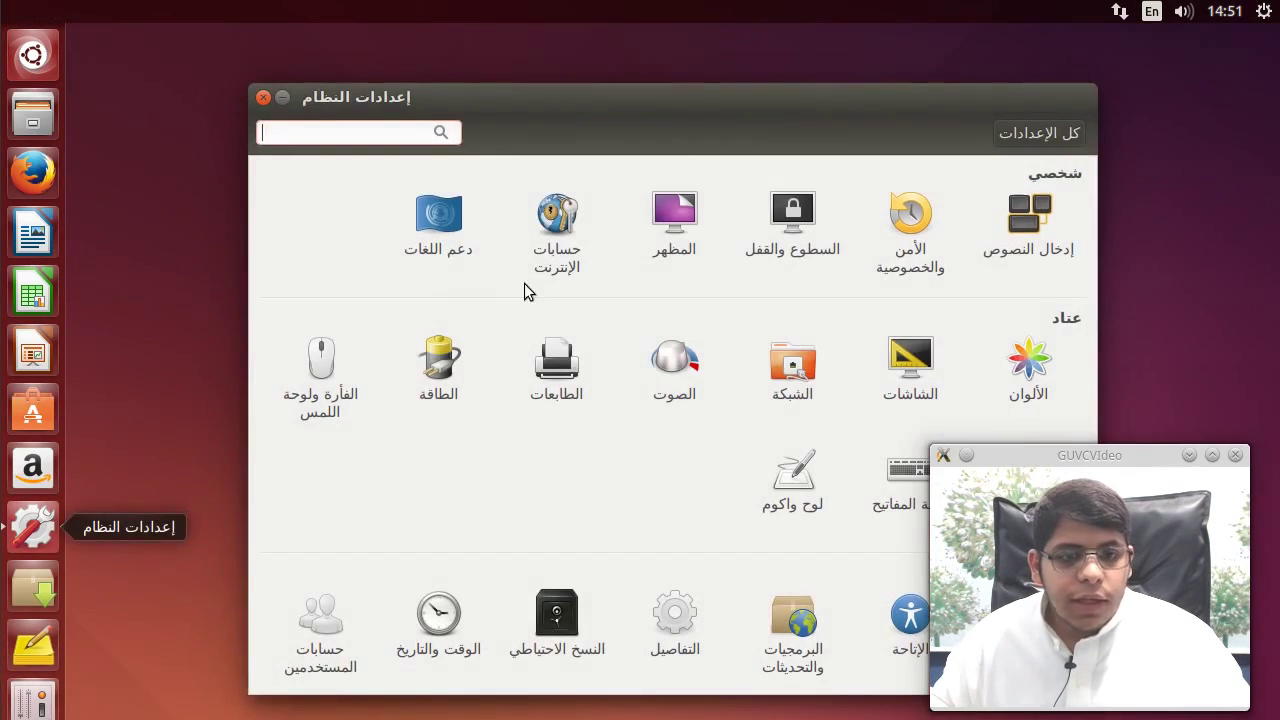
pyautogui.moveTo(650, 97); pyautogui.dragTo(518, 58)
pyautogui.click(808, 220)
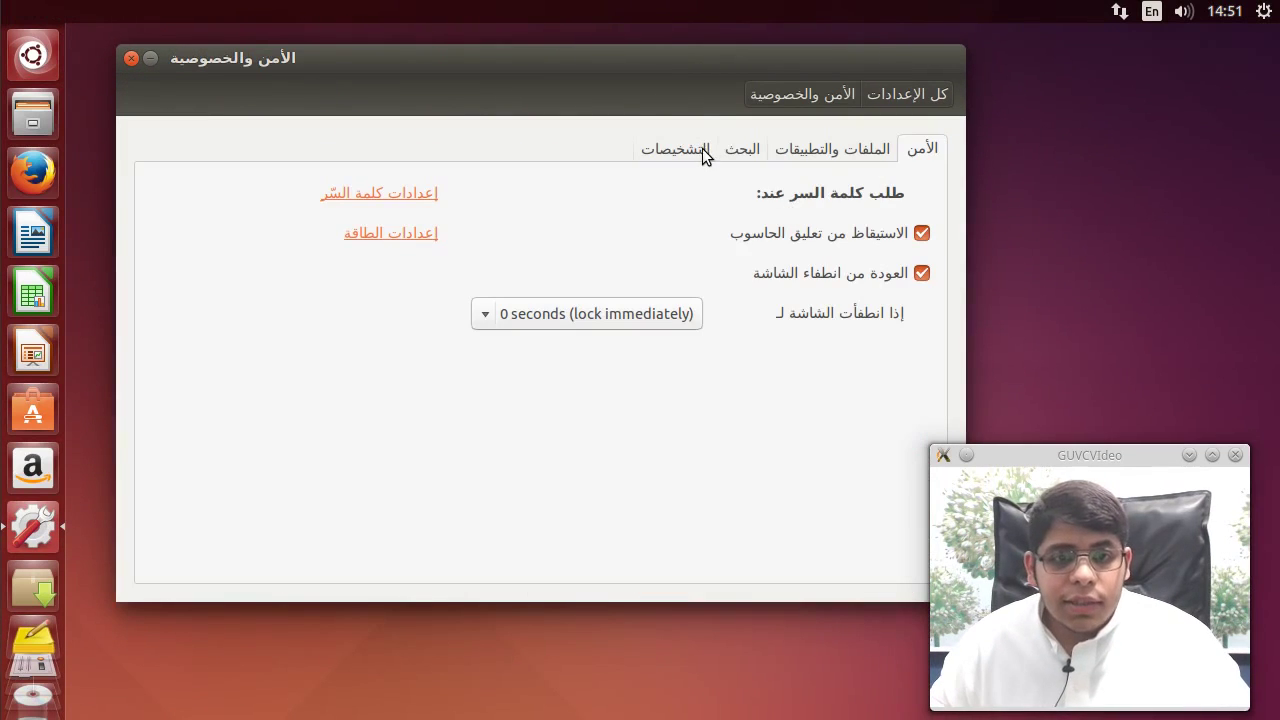
pyautogui.click(700, 152)
pyautogui.click(744, 151)
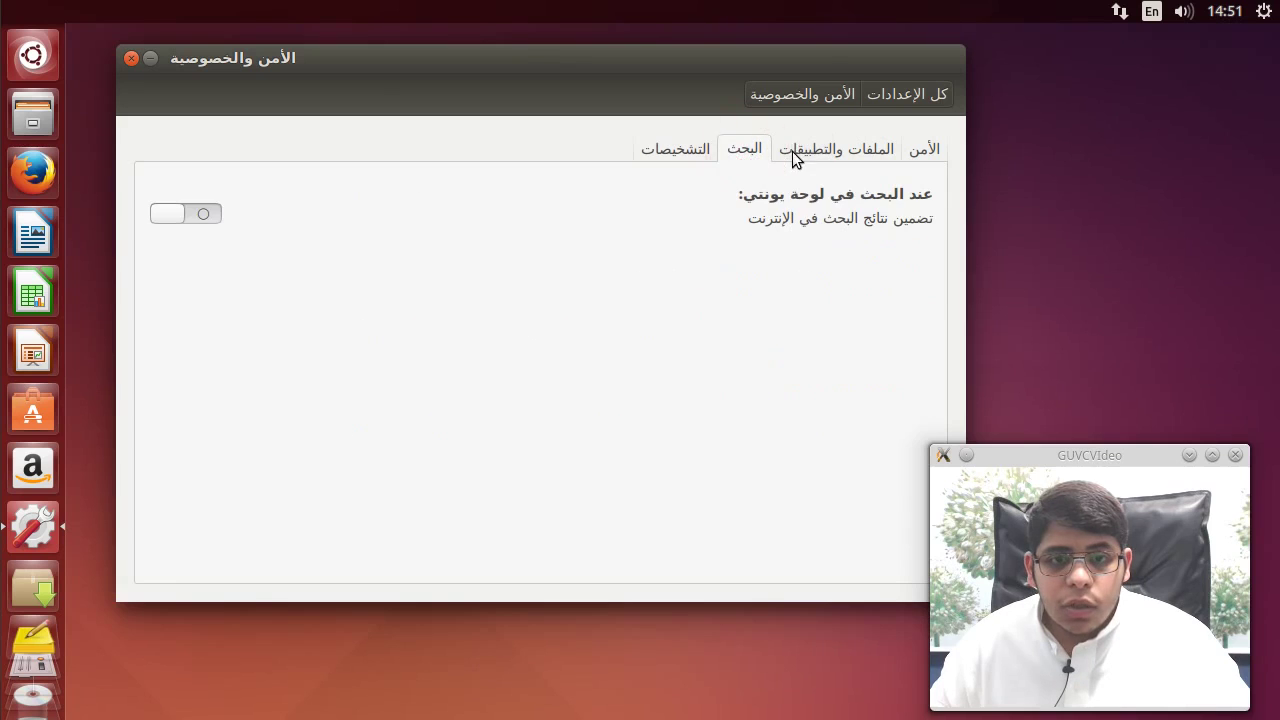
pyautogui.click(211, 214)
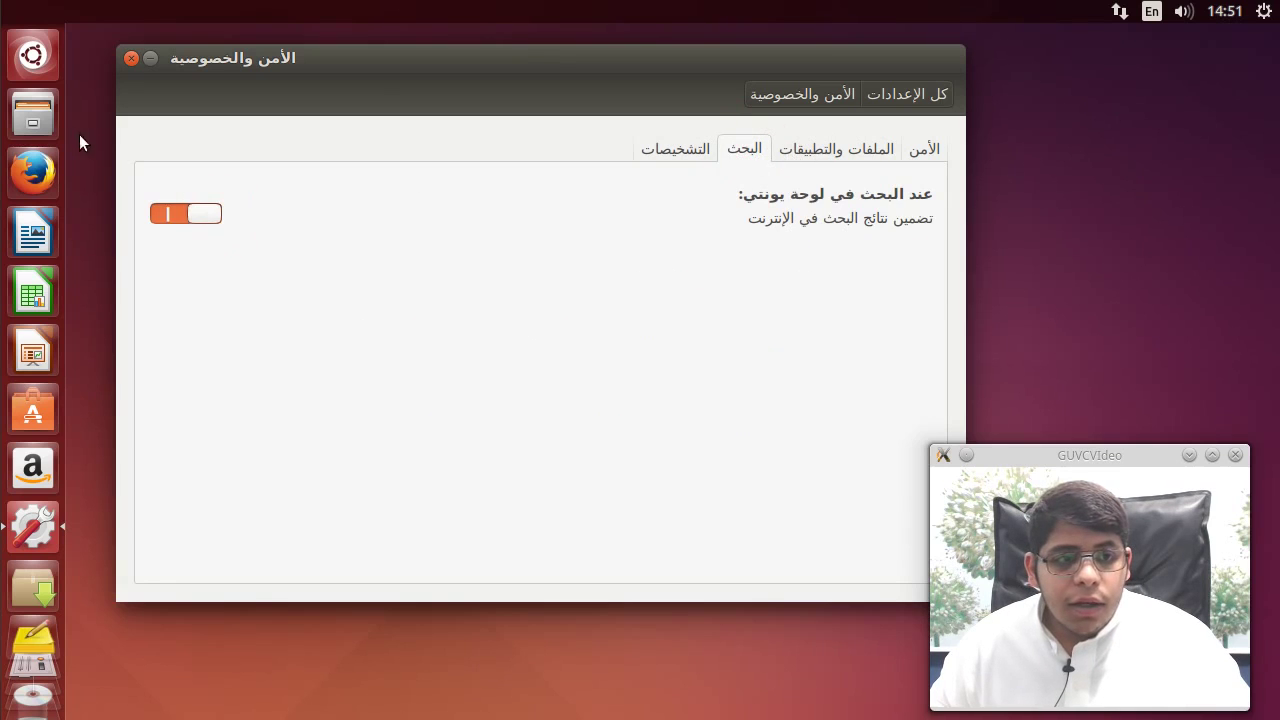
# - Repeat the "linguistics" search in the dash with online results included, then clear it and close the dash
pyautogui.click(33, 55)
pyautogui.write('ln')
pyautogui.press('BackSpace')
pyautogui.write('i')
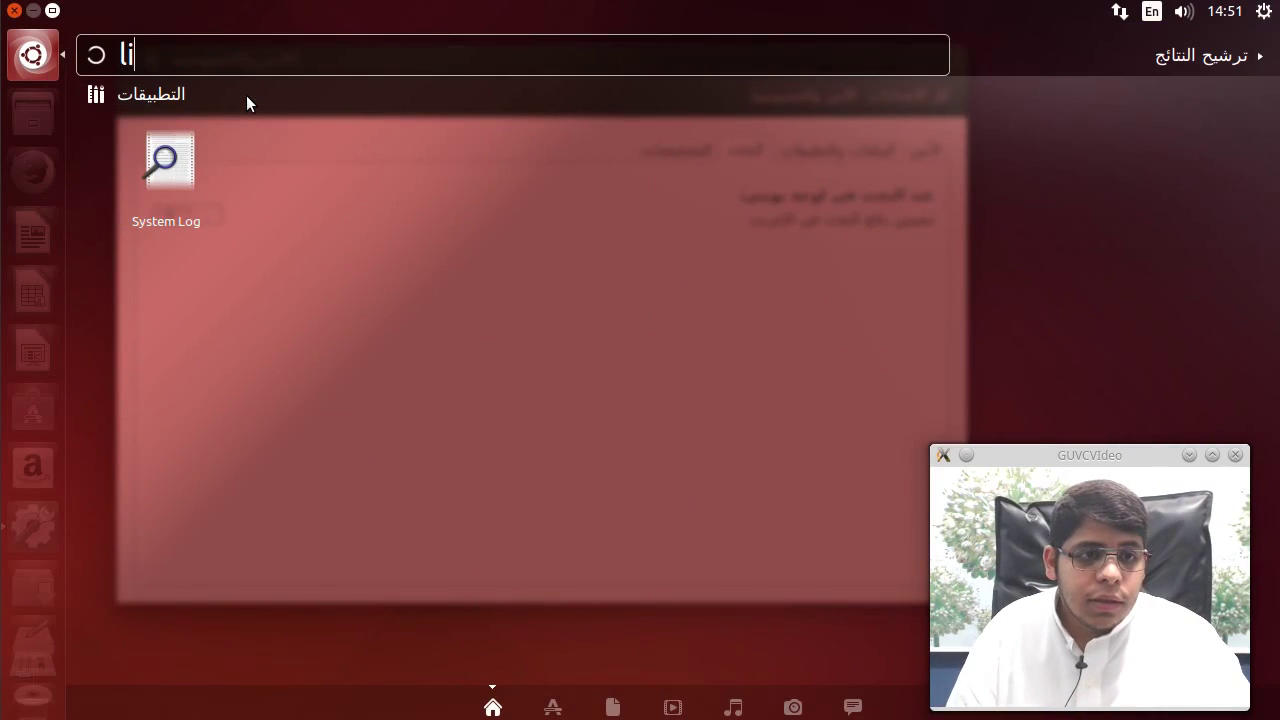
pyautogui.write('nguistics')
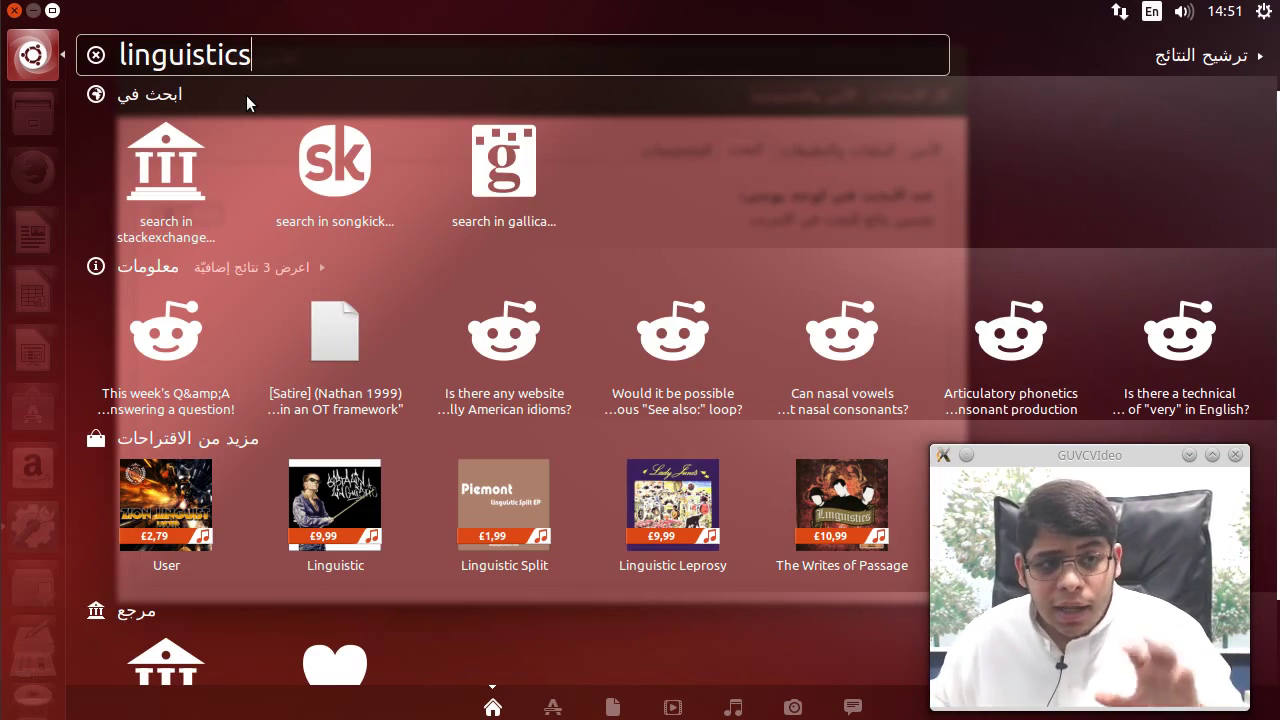
pyautogui.click(95, 56)
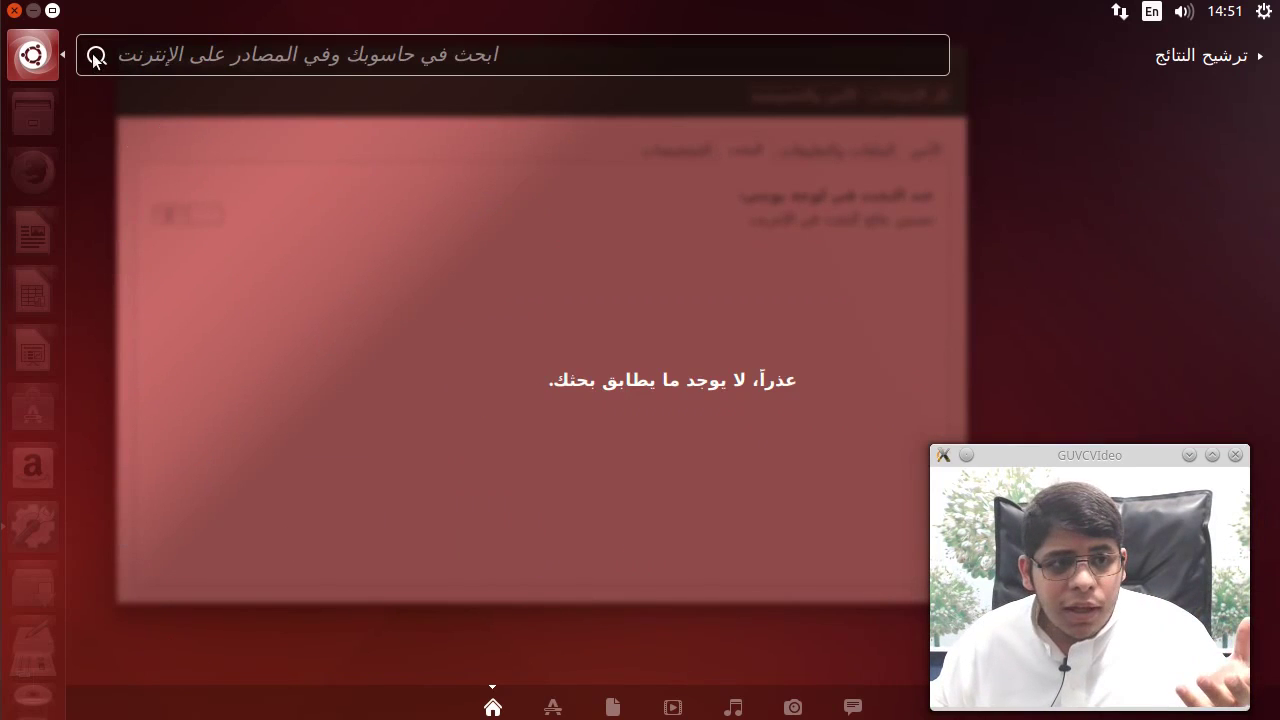
pyautogui.click(33, 55)
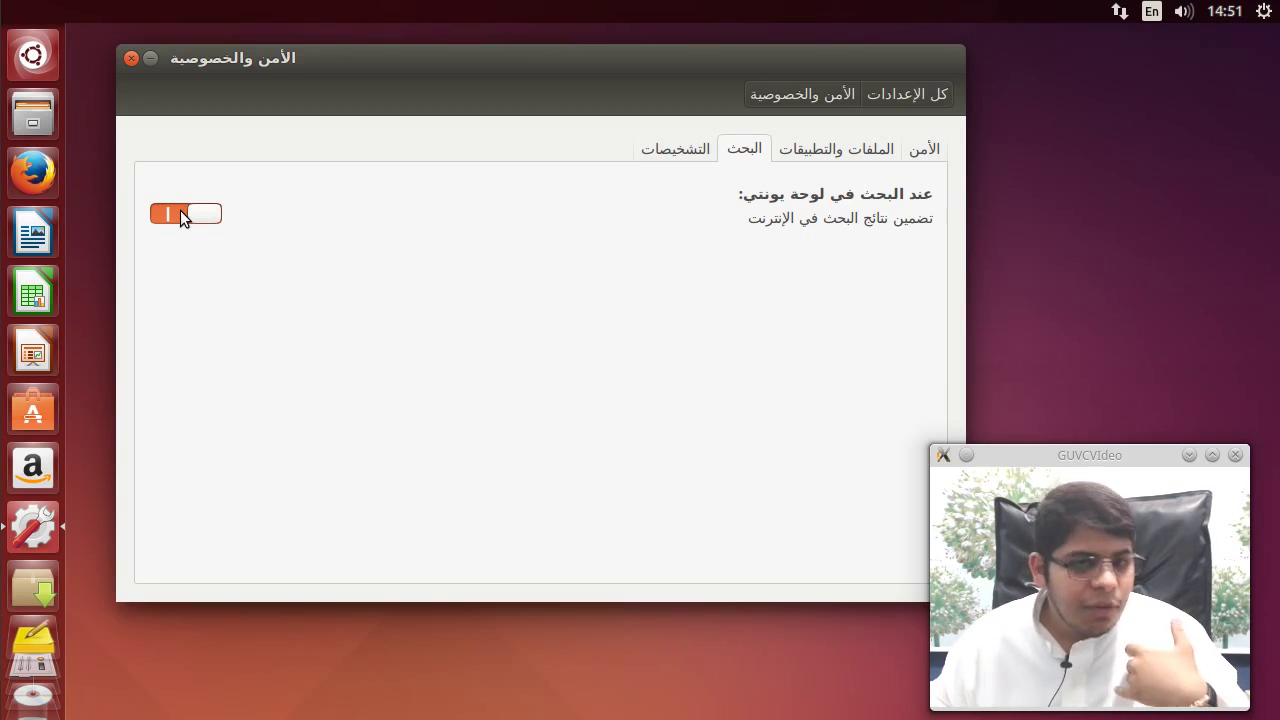
# - Turn the dash's online search results back off and close the Security and Privacy settings
pyautogui.click(181, 214)
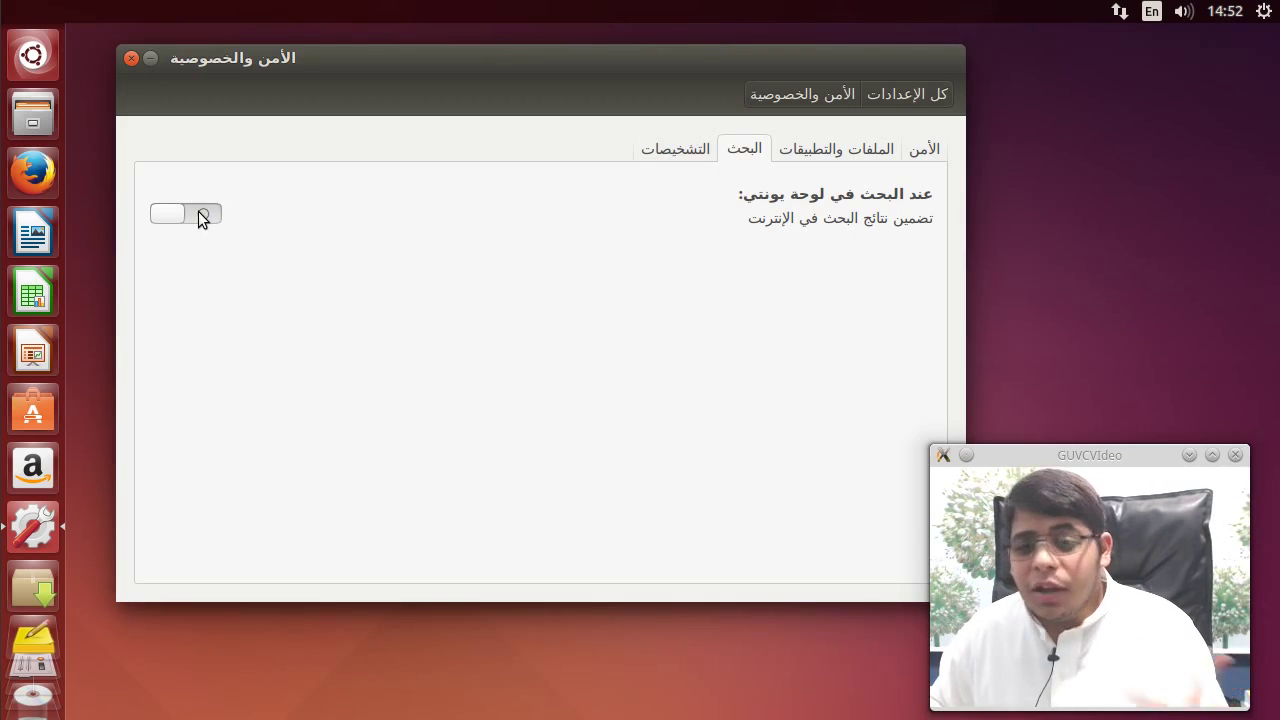
pyautogui.click(131, 59)
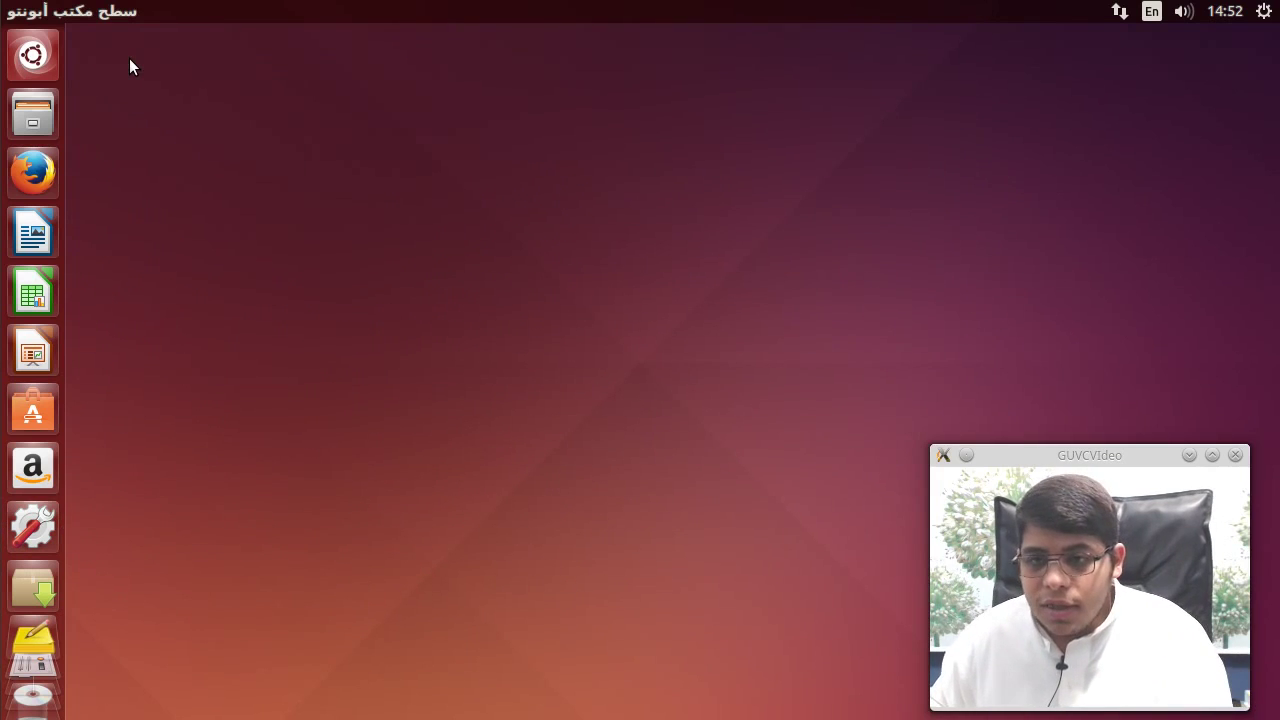
# - Open the home folder in the file manager and show its hidden files
pyautogui.click(24, 110)
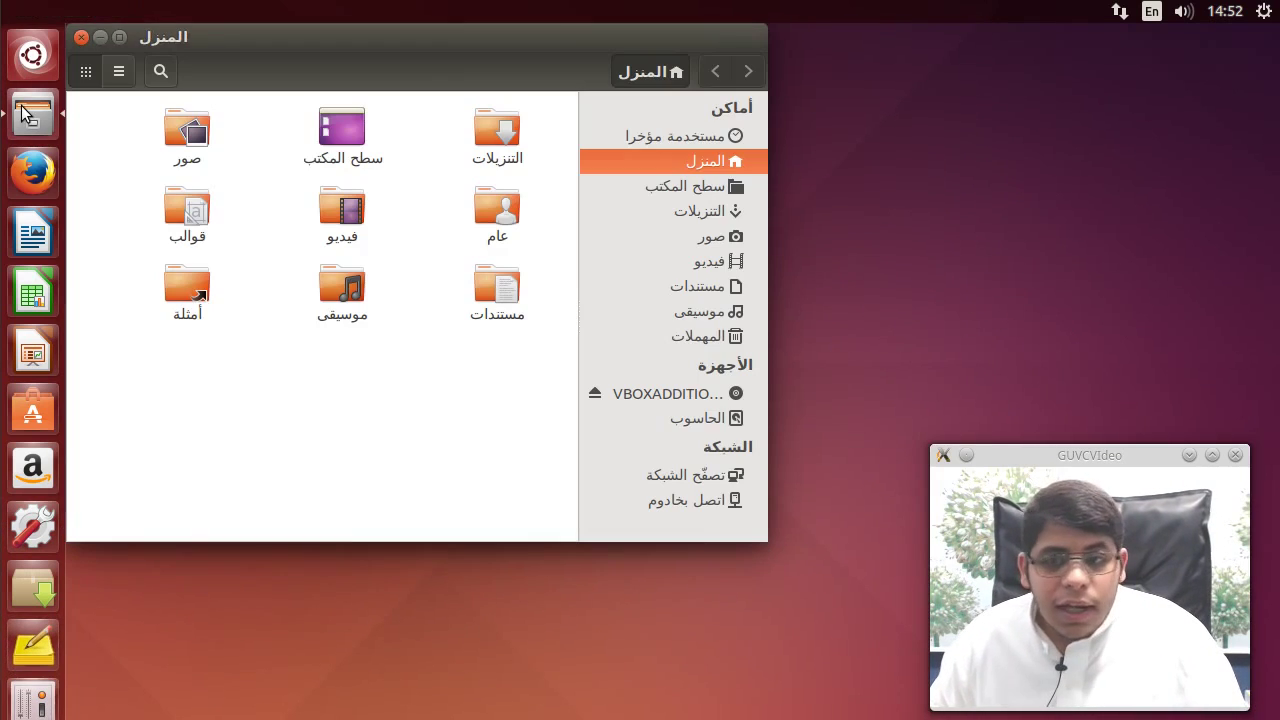
pyautogui.moveTo(525, 48); pyautogui.dragTo(656, 99)
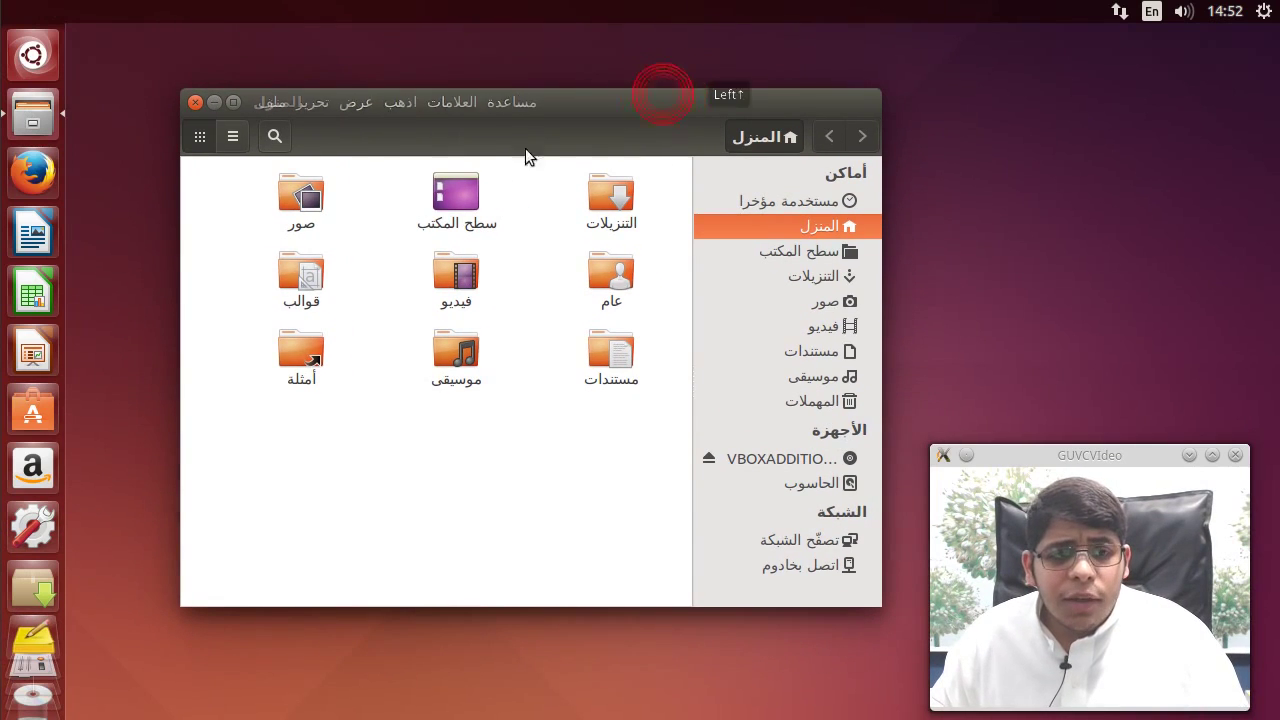
pyautogui.hotkey('ctrl', 'h')
pyautogui.scroll(-1, 534, 418)
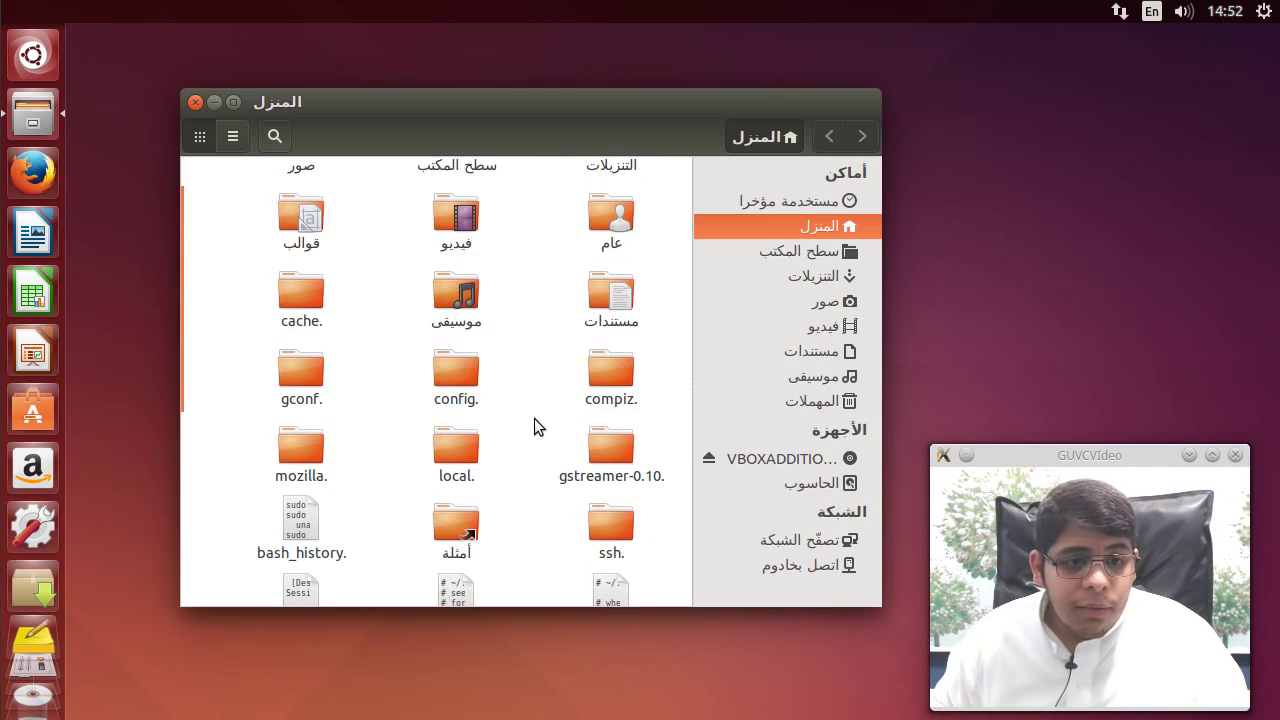
# - Create a hidden folder named .fonts in the home folder, open it, and close the file manager window
pyautogui.rightClick(531, 360)
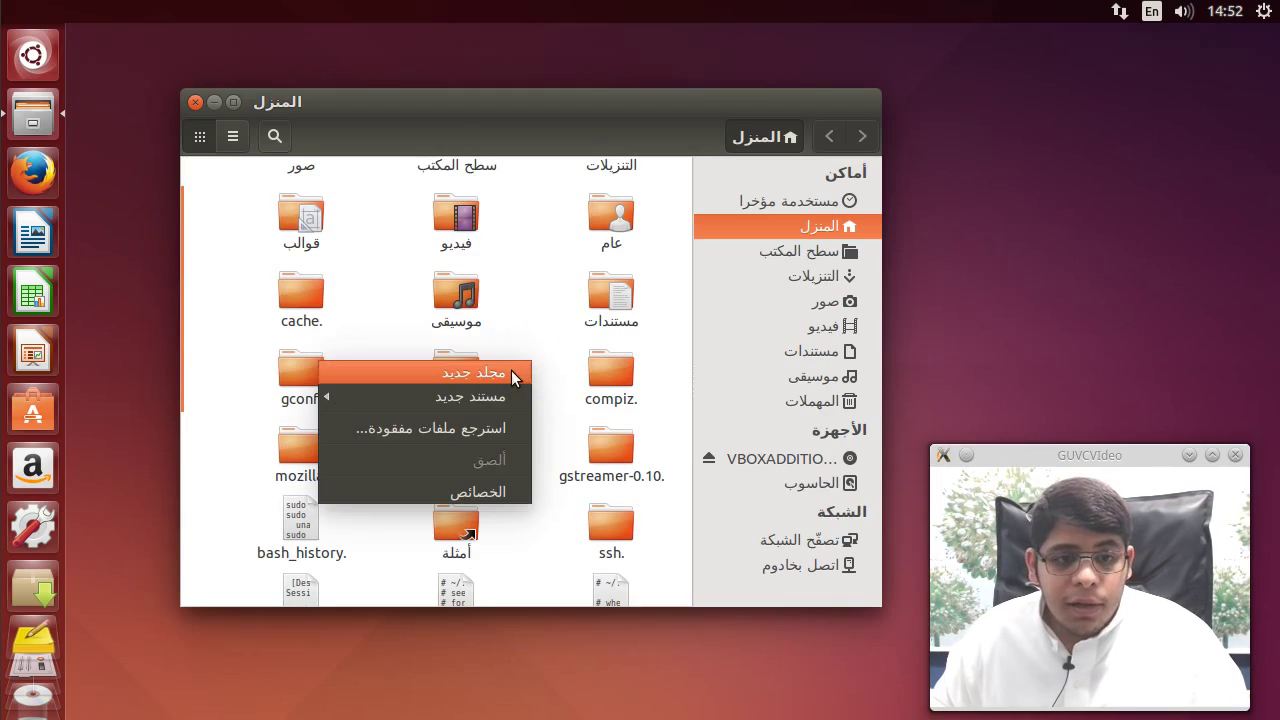
pyautogui.click(511, 372)
pyautogui.write('.')
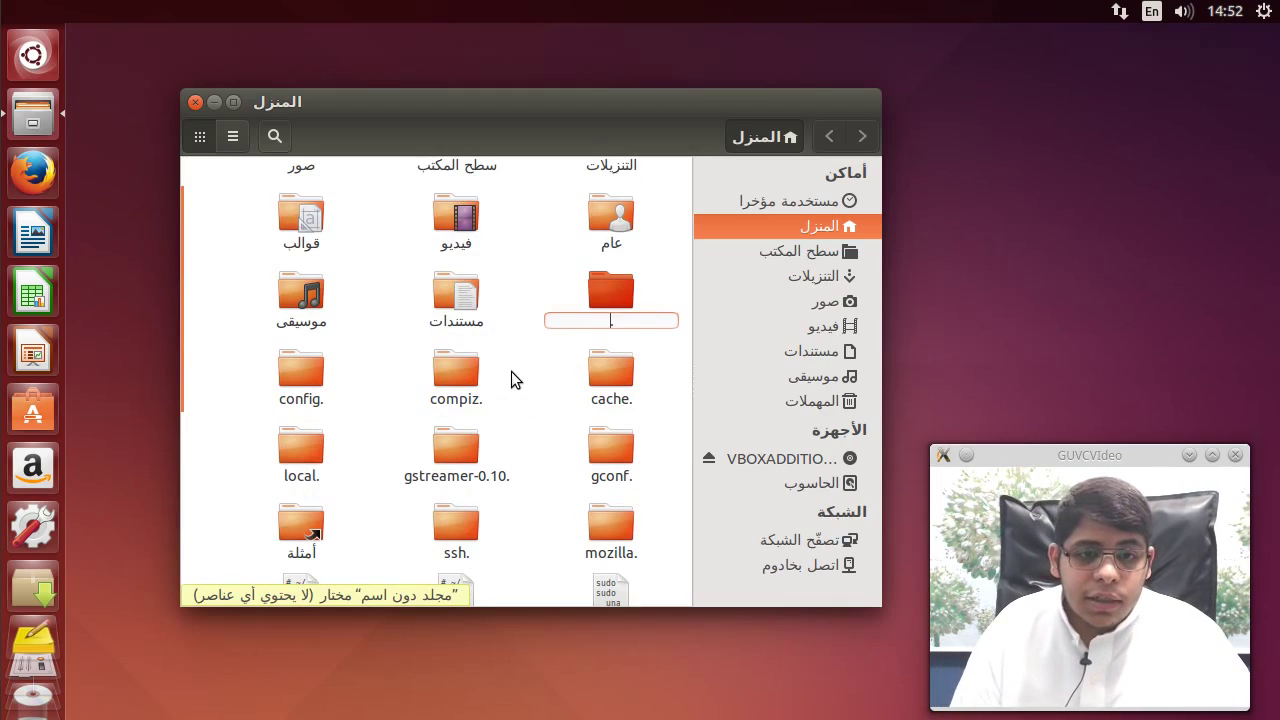
pyautogui.write('fonts')
pyautogui.press('Return')
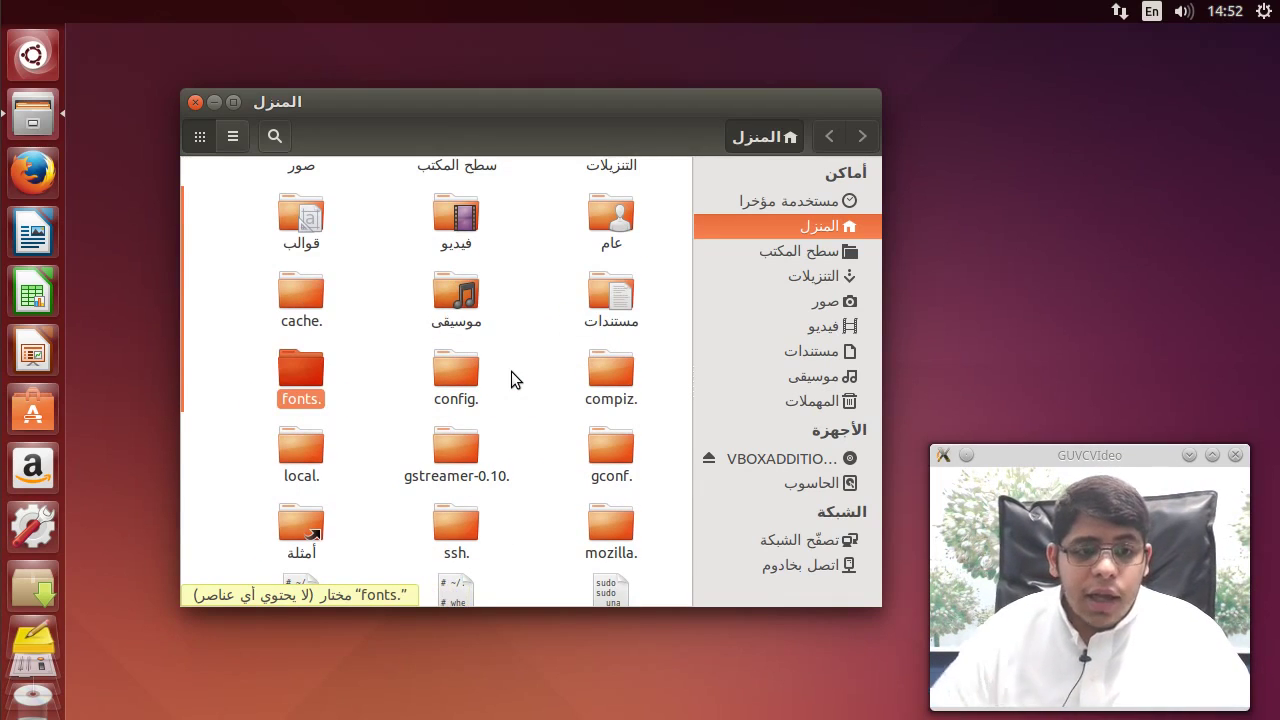
pyautogui.doubleClick(280, 370)
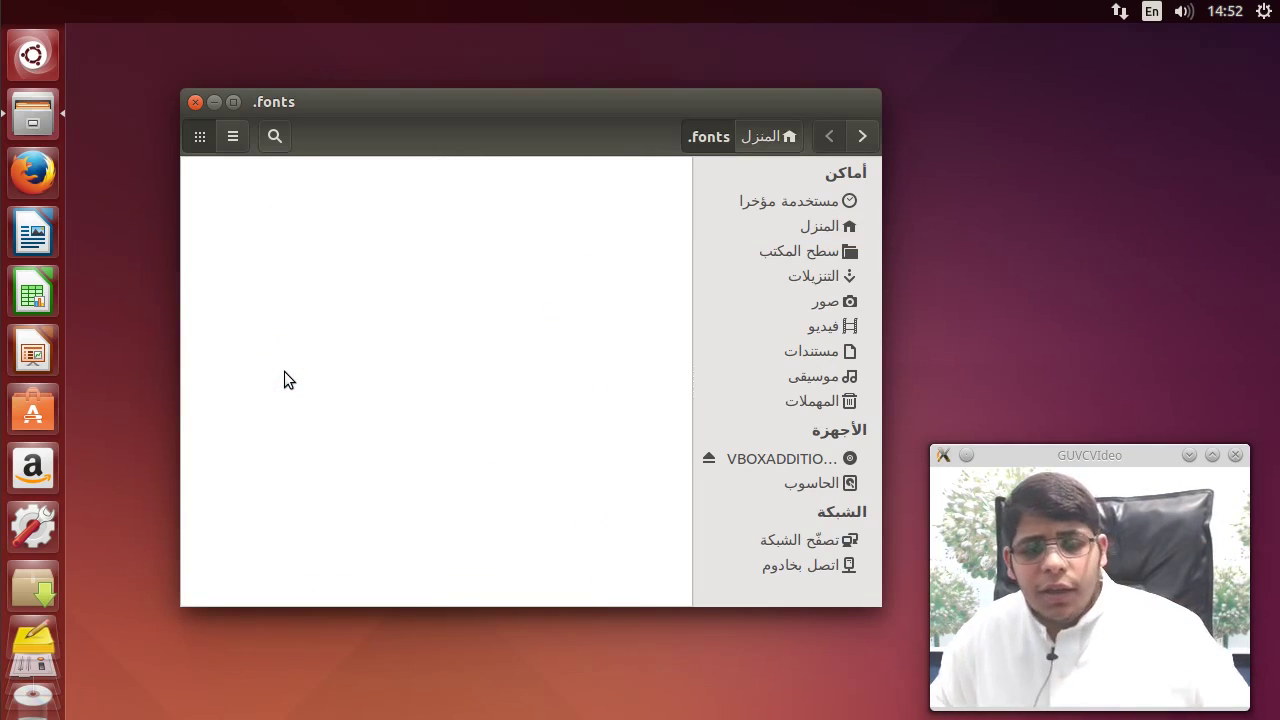
pyautogui.click(195, 102)
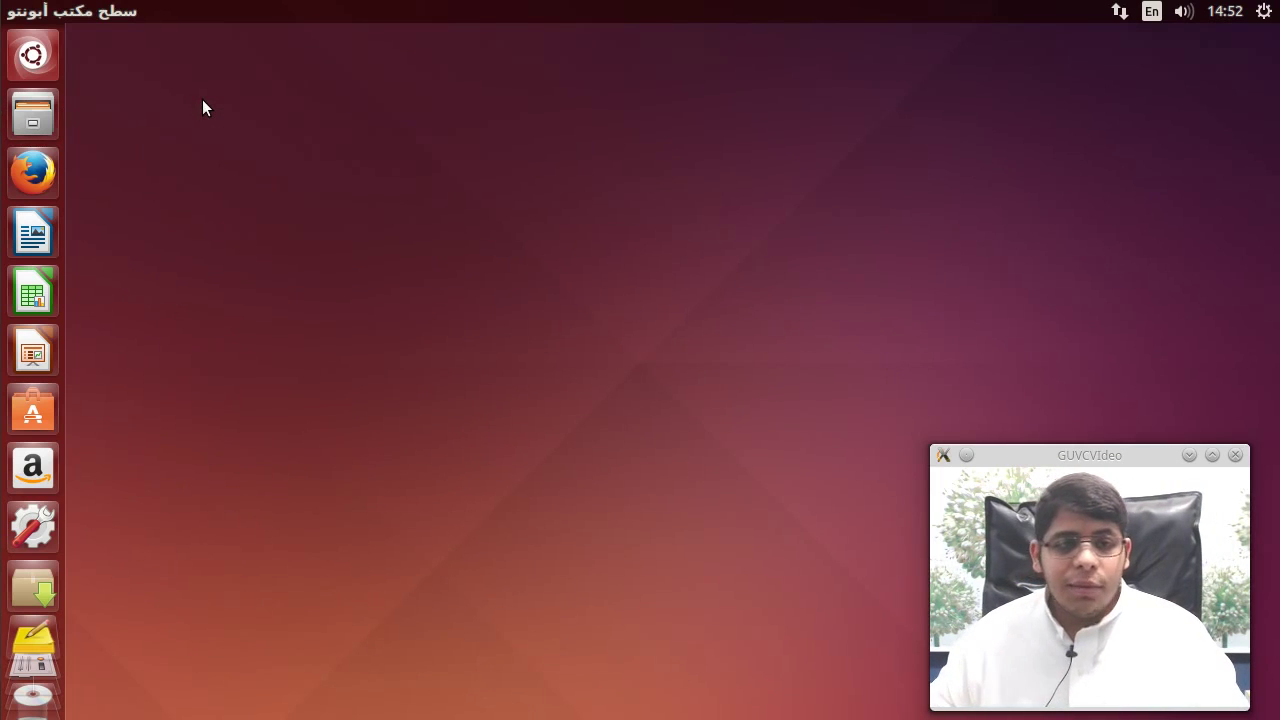
# - Open the Appearance settings from the desktop and move their window clear of the screen's lower edge
pyautogui.rightClick(202, 108)
pyautogui.click(380, 252)
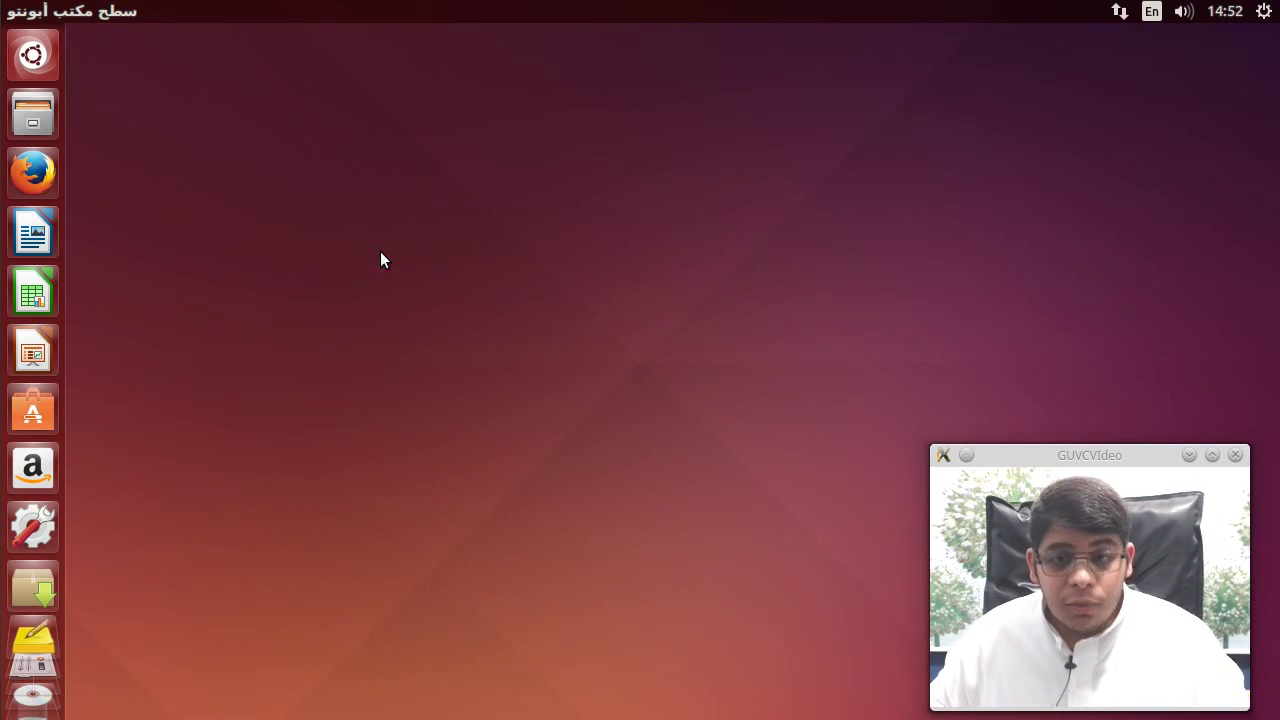
pyautogui.moveTo(582, 124); pyautogui.dragTo(385, 33)
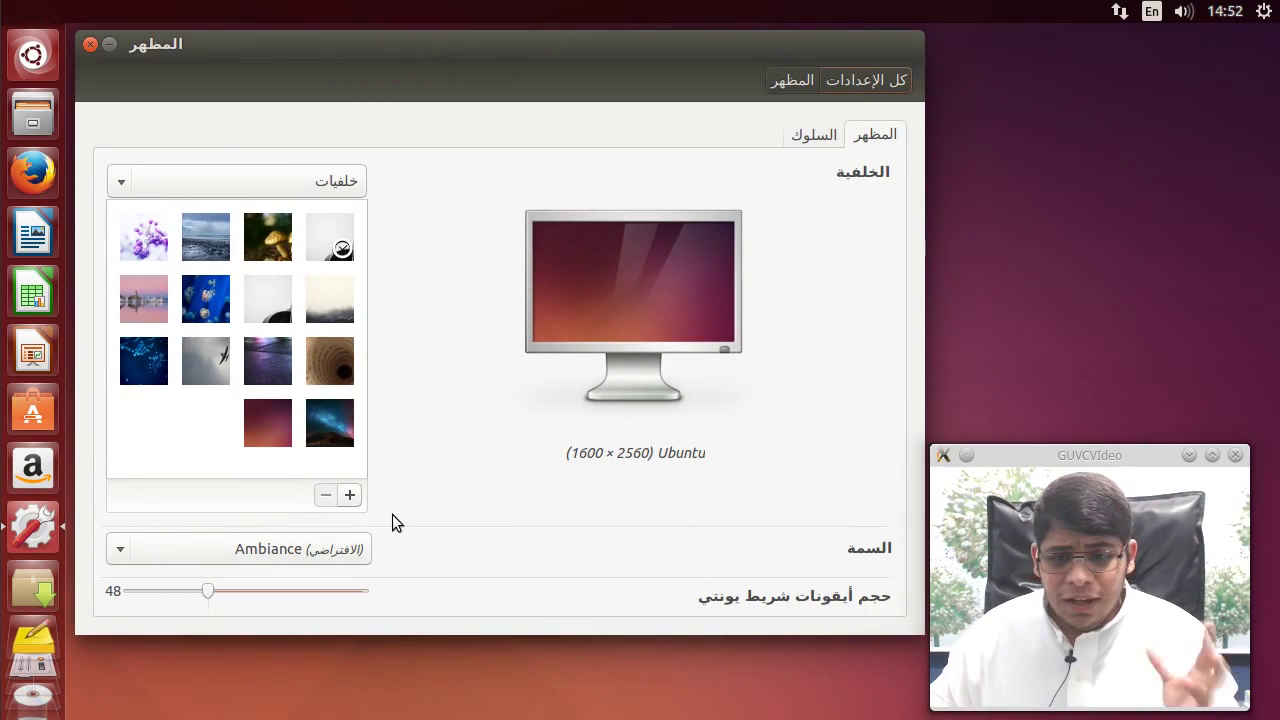